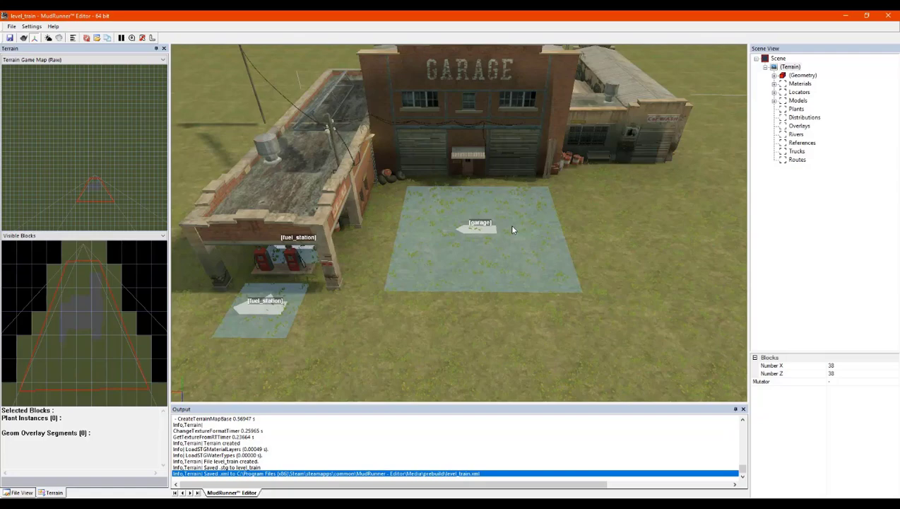
Start a new empty scene, reopen level_train.xml from the prebuild folder and dismiss the missing-file warning
middle_drag(469, 203, 469, 197)
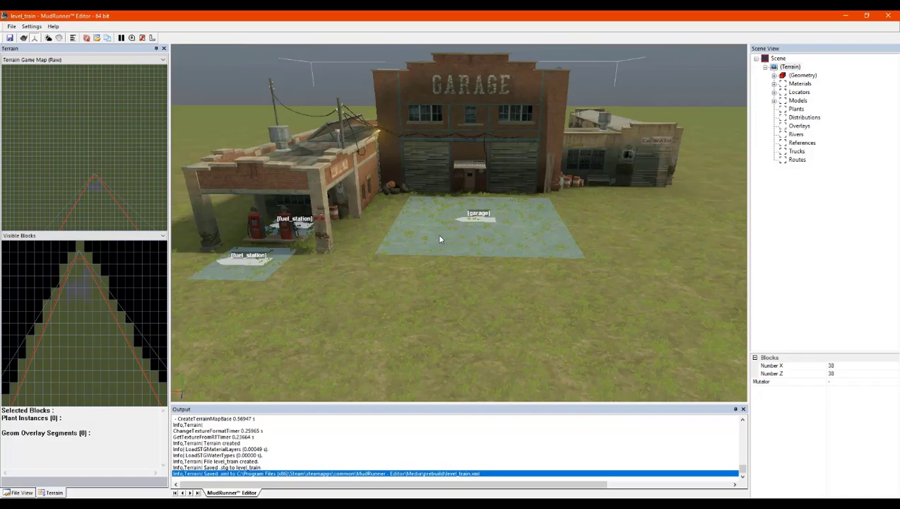
click(11, 26)
click(21, 35)
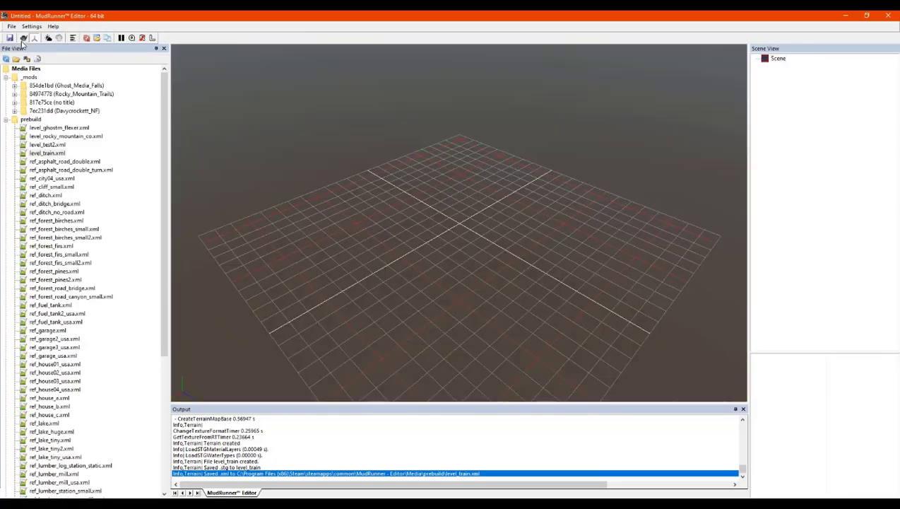
double_click(35, 154)
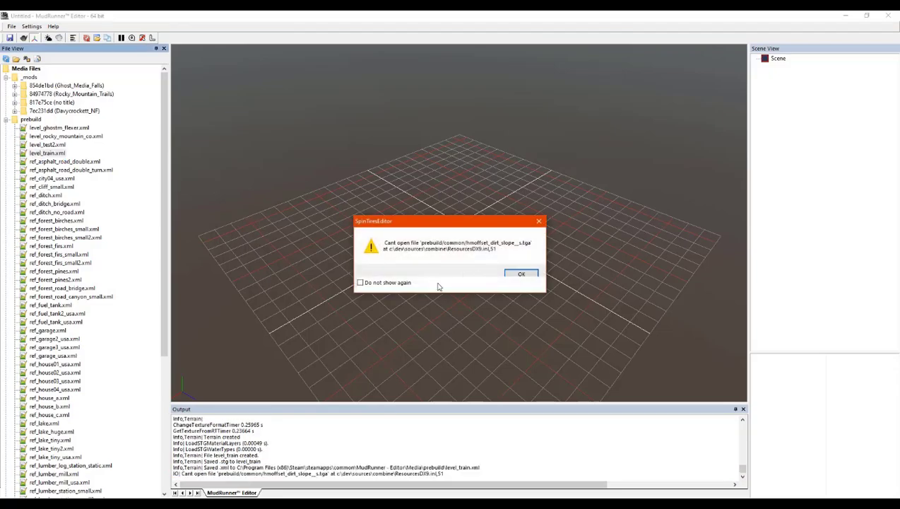
click(521, 273)
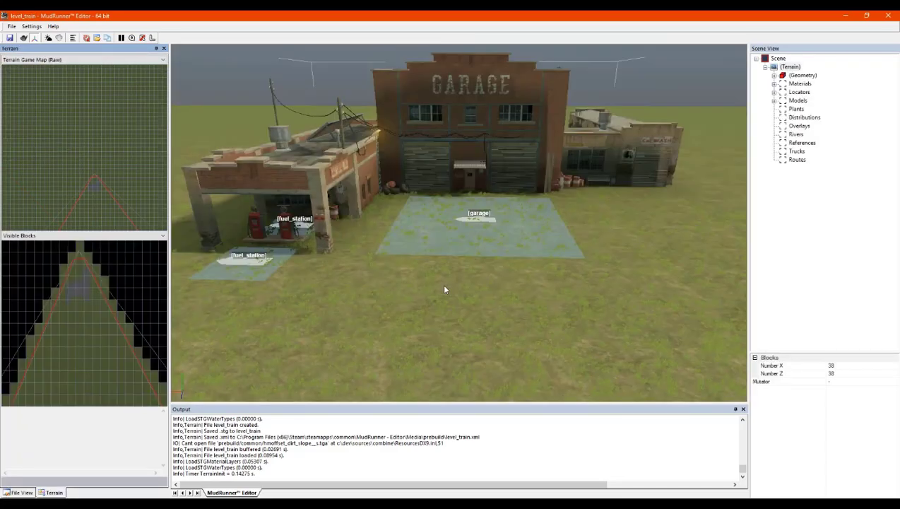
alt+middle_drag(447, 286, 465, 281)
scroll(463, 281, down, 10)
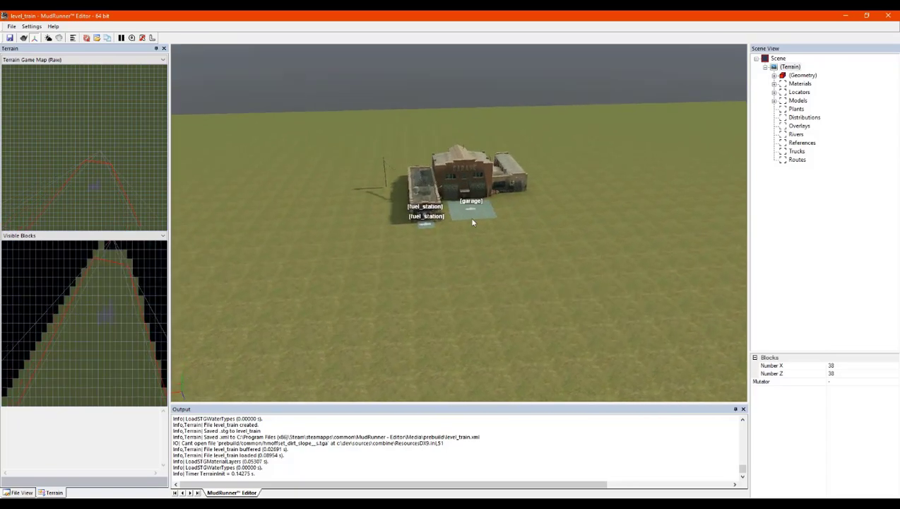
scroll(469, 219, up, 10)
scroll(490, 222, down, 3)
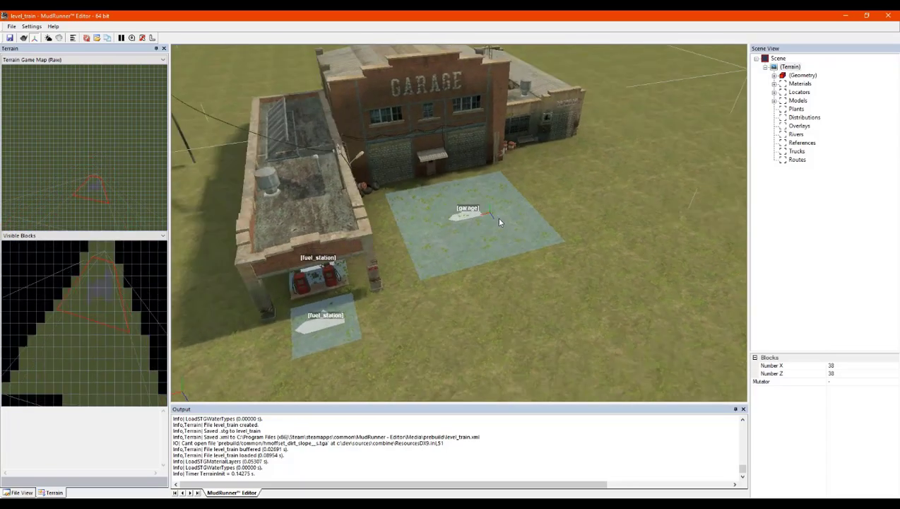
scroll(460, 215, up, 3)
scroll(470, 220, down, 3)
scroll(470, 220, up, 3)
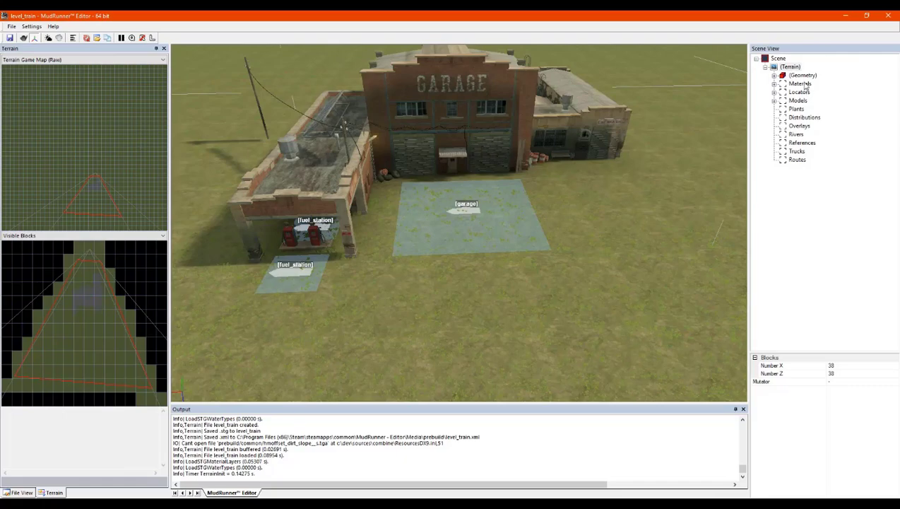
Look through the terrain's Models, Locators, Geometry and Materials groups in the scene tree
click(798, 100)
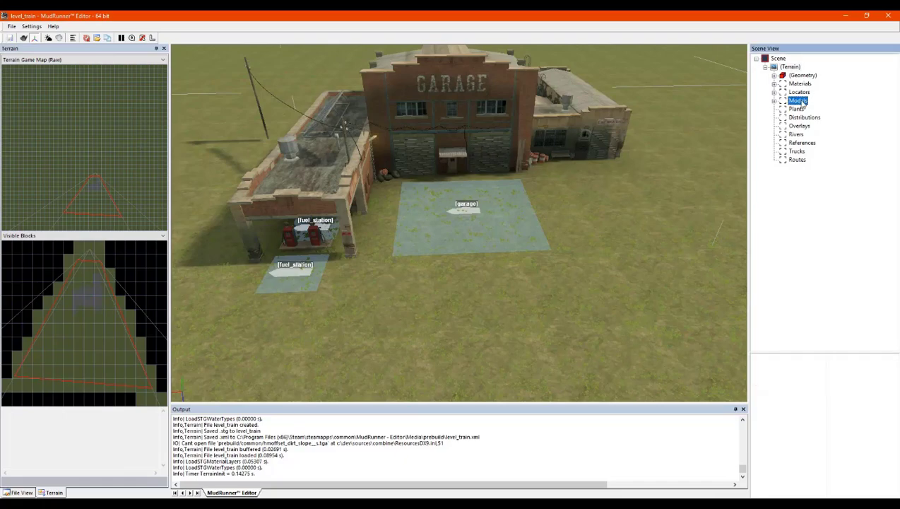
click(798, 92)
click(774, 92)
click(774, 93)
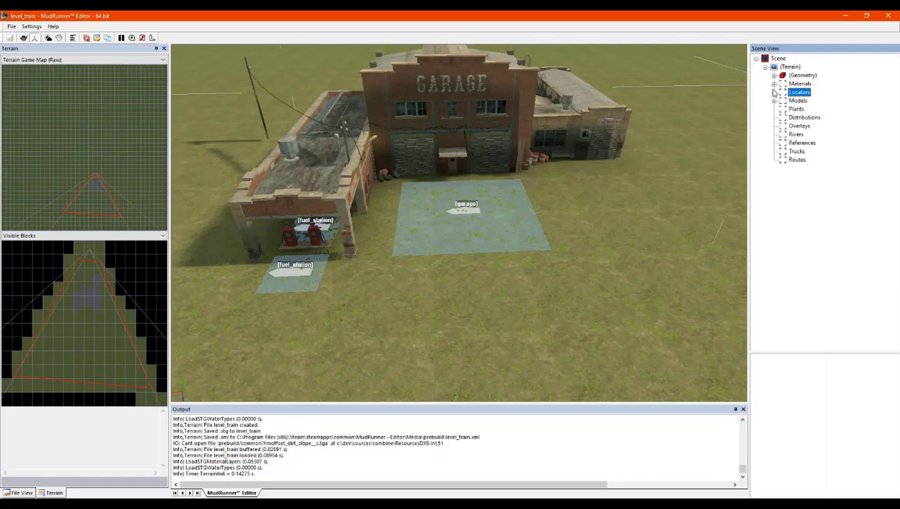
click(774, 76)
click(778, 78)
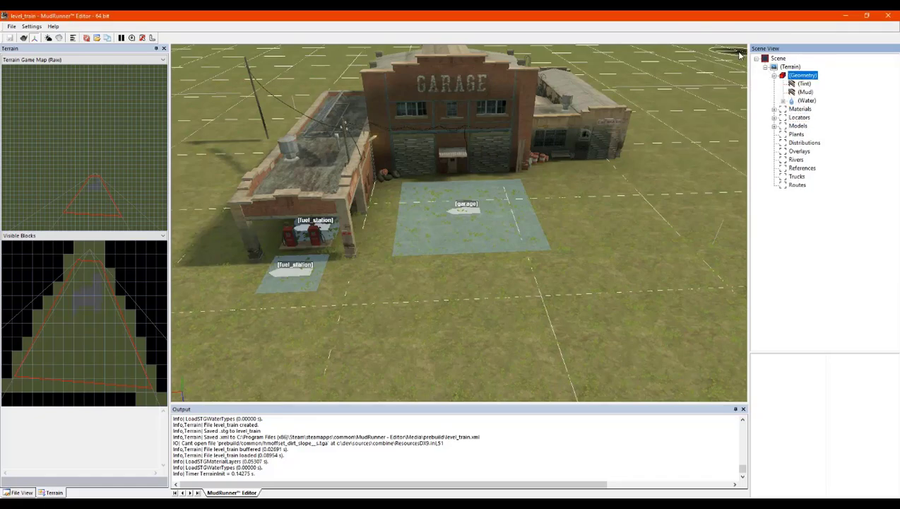
click(774, 75)
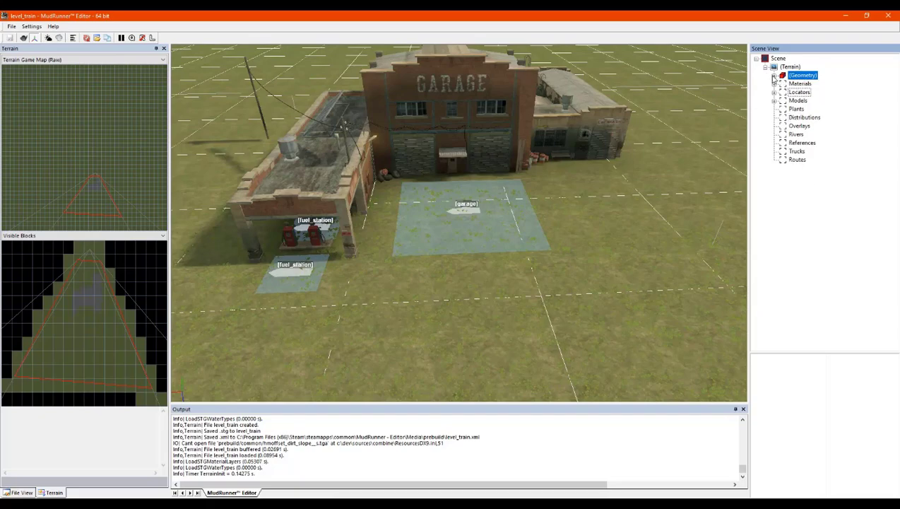
click(793, 84)
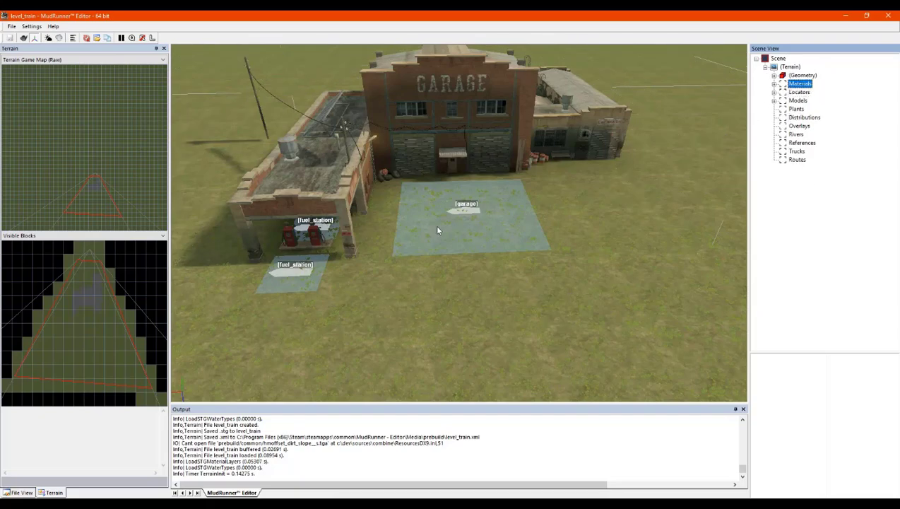
click(775, 84)
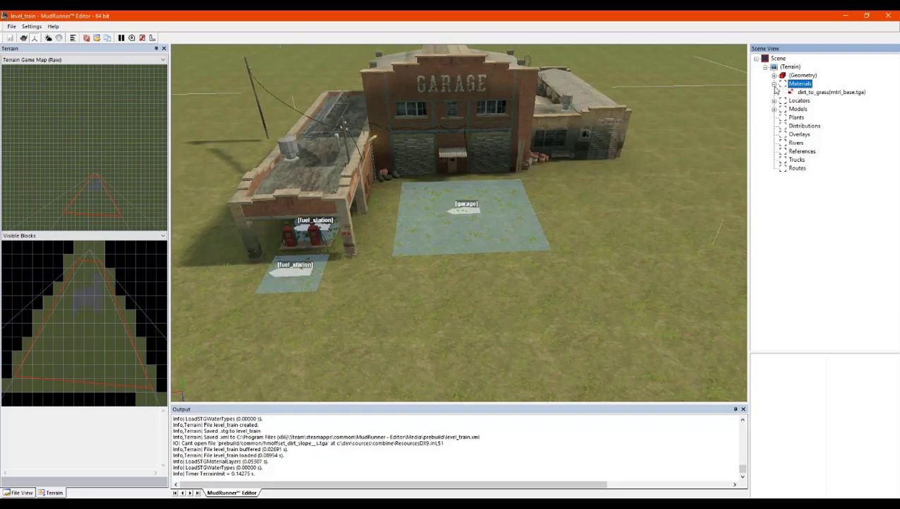
click(774, 84)
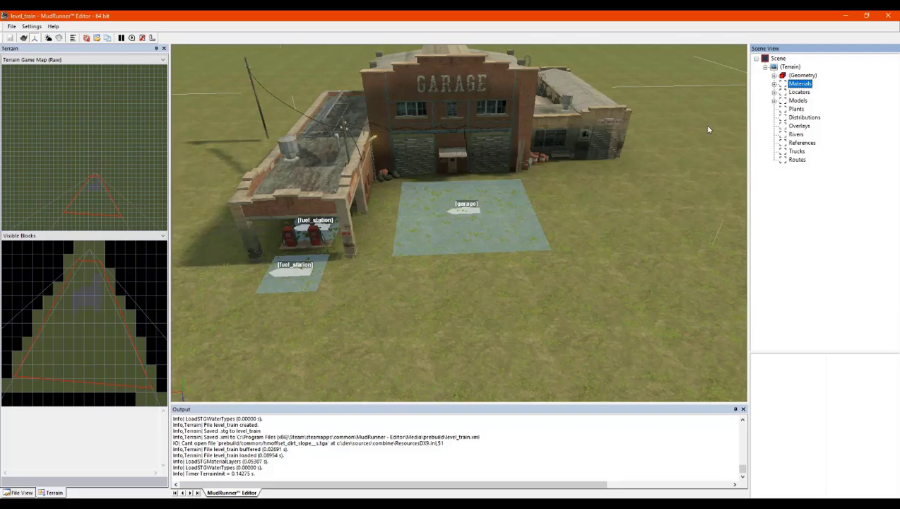
Examine where the garage and fuel station stand on the terrain, from far away and up close
drag(529, 170, 524, 200)
scroll(529, 162, down, 10)
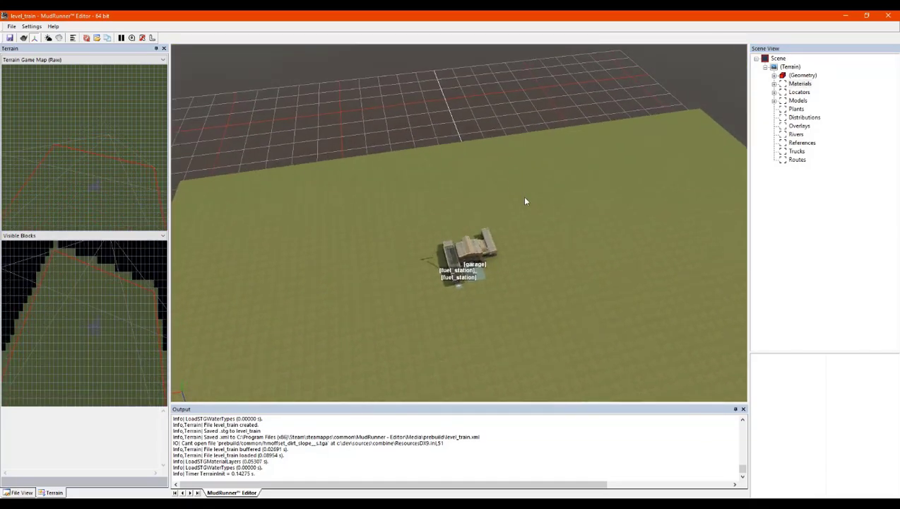
scroll(526, 202, down, 4)
scroll(516, 275, up, 8)
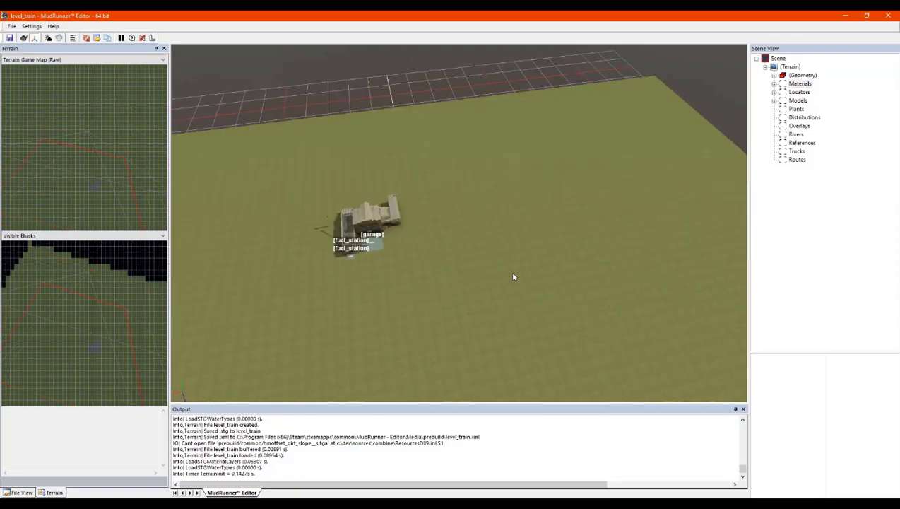
drag(444, 248, 430, 236)
drag(313, 202, 377, 202)
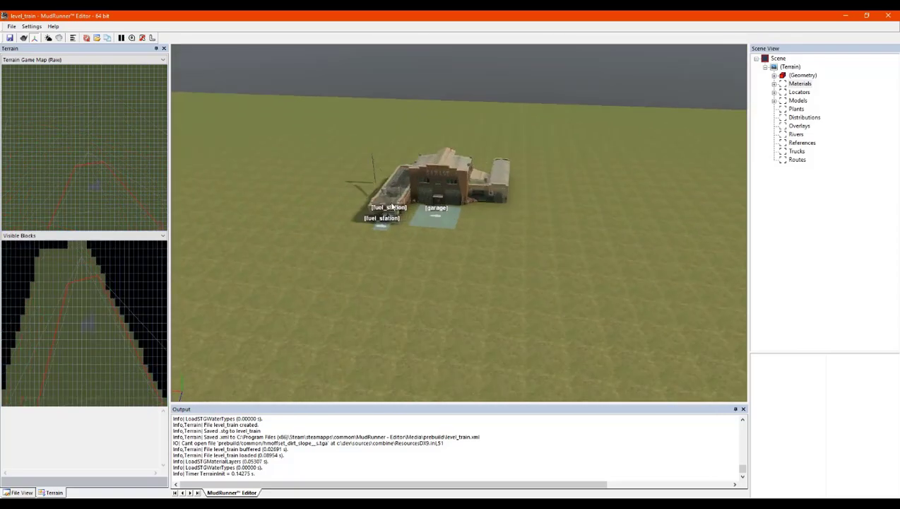
scroll(455, 221, up, 2)
scroll(456, 221, up, 3)
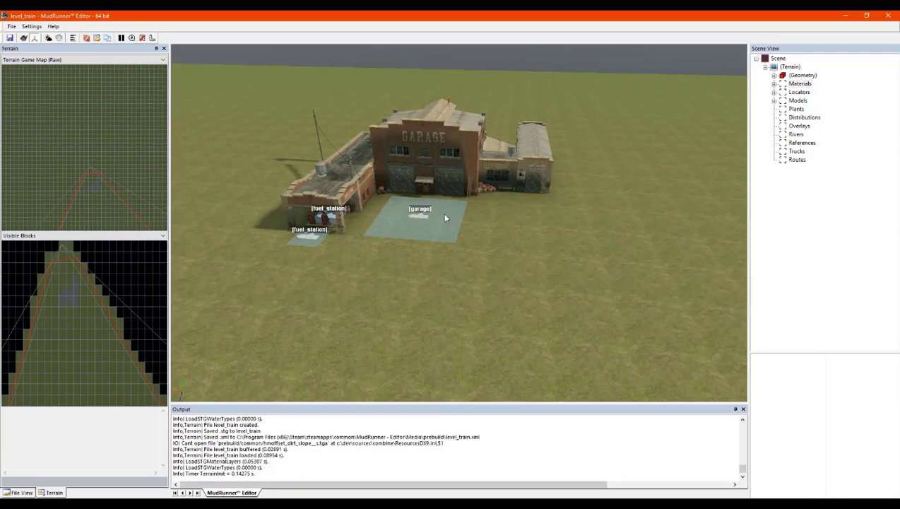
Lower the garage_us model into the terrain at the rear barn doors, to a height of about 19.79
middle_drag(444, 214, 562, 206)
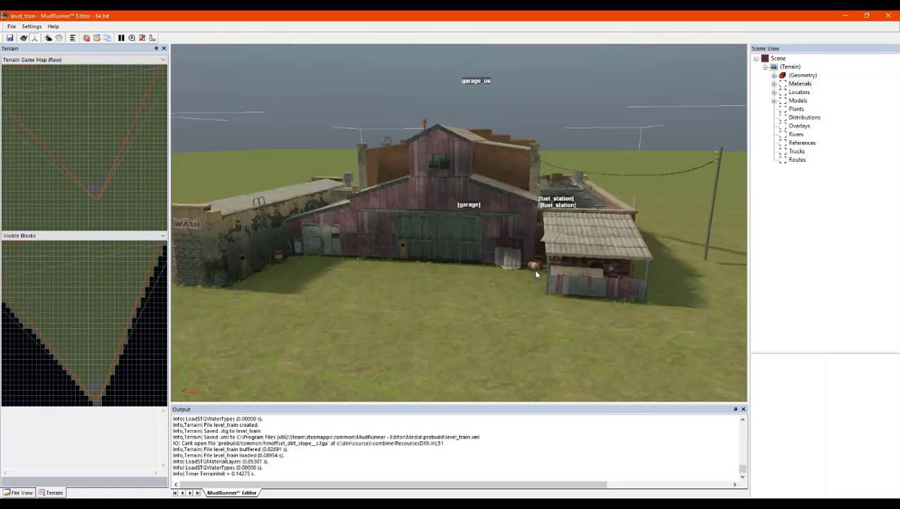
scroll(445, 227, up, 10)
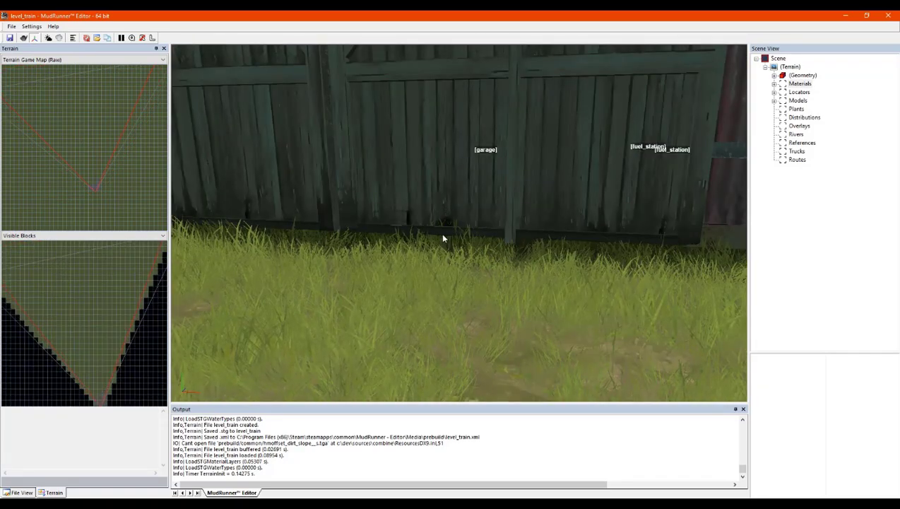
click(432, 205)
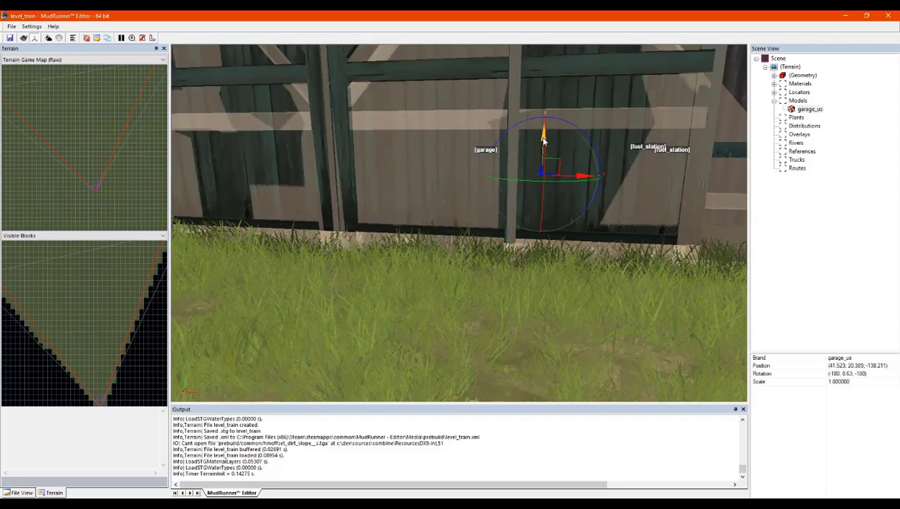
key(ctrl+z)
click(415, 295)
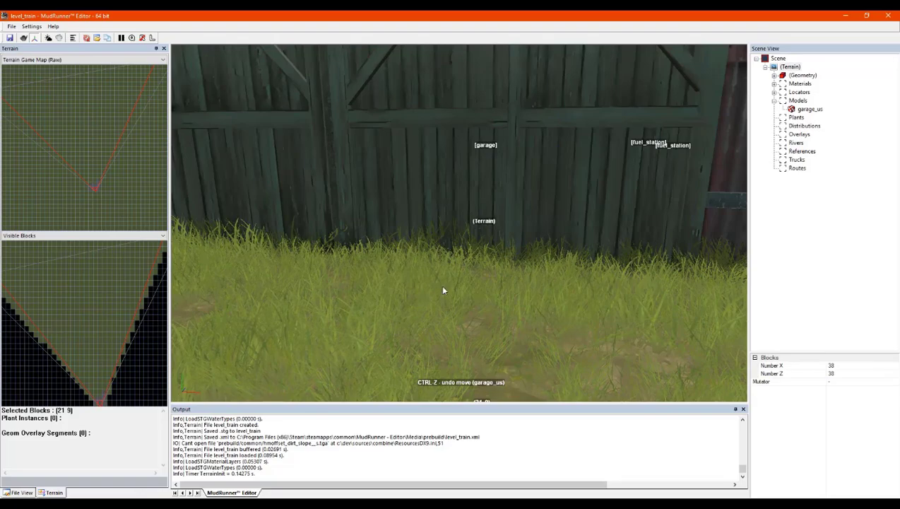
Tilt the garage_us model to an X rotation of about 179.1 degrees and raise it to a height of about 19.98
scroll(490, 253, down, 5)
right_drag(644, 237, 583, 277)
click(576, 243)
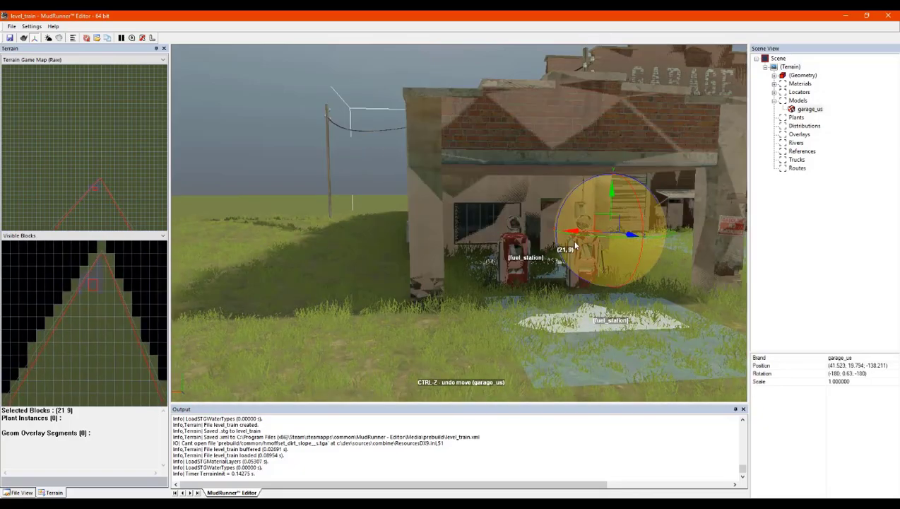
right_drag(446, 245, 472, 235)
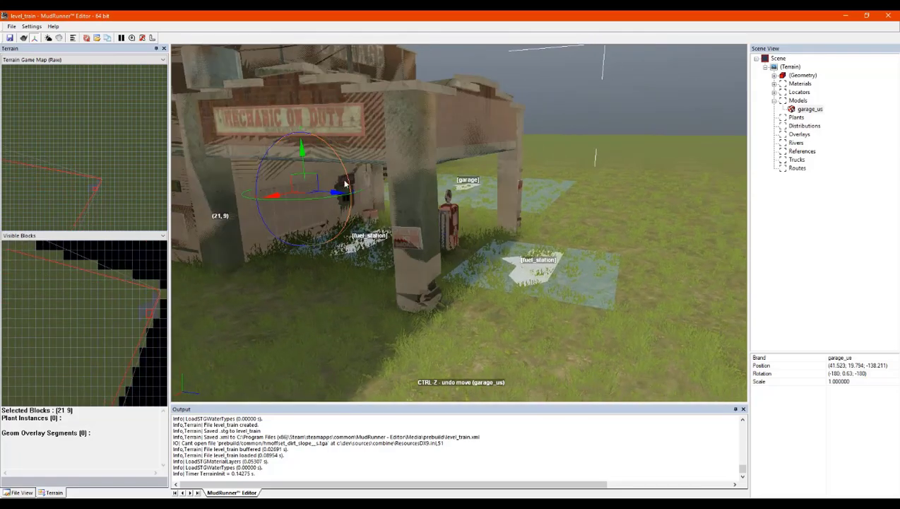
drag(303, 153, 334, 152)
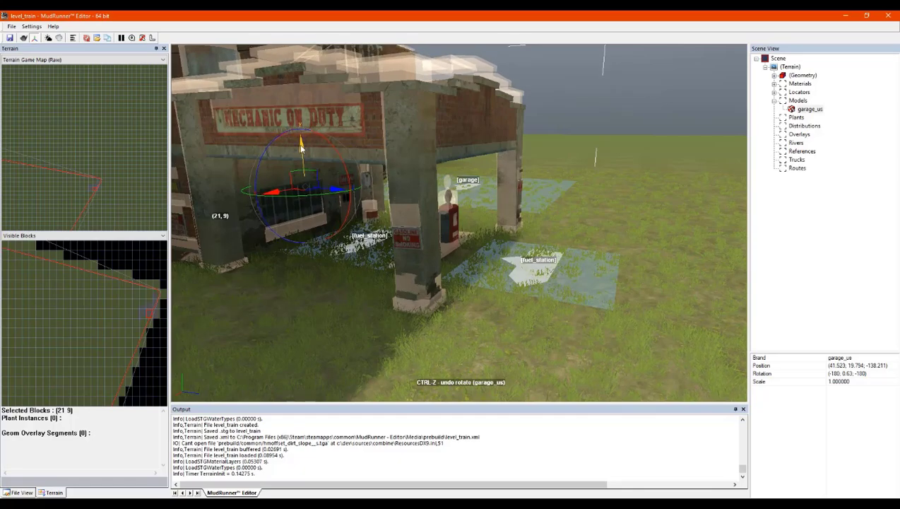
drag(300, 146, 300, 154)
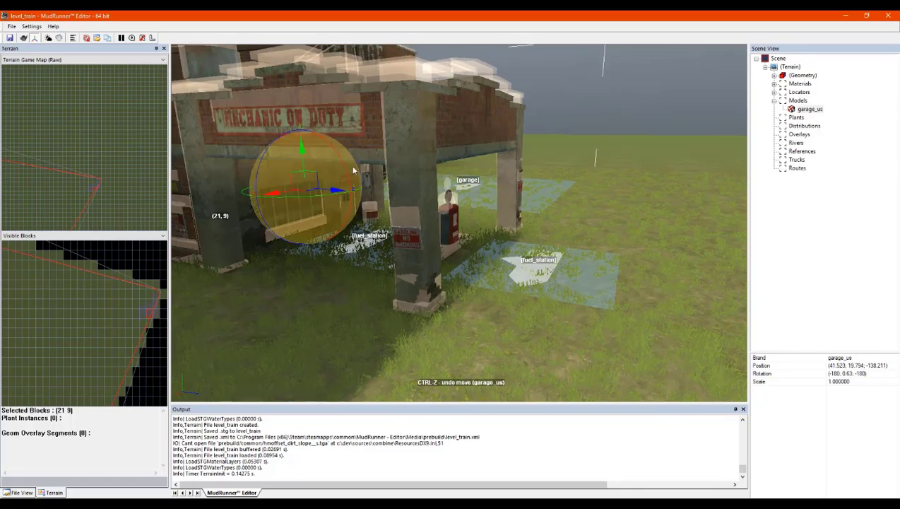
click(580, 218)
Correct the tilt of the garage_us model at the rear doors to an X rotation of about -179.93 degrees
alt+drag(582, 214, 303, 291)
scroll(303, 291, down, 6)
scroll(450, 227, up, 5)
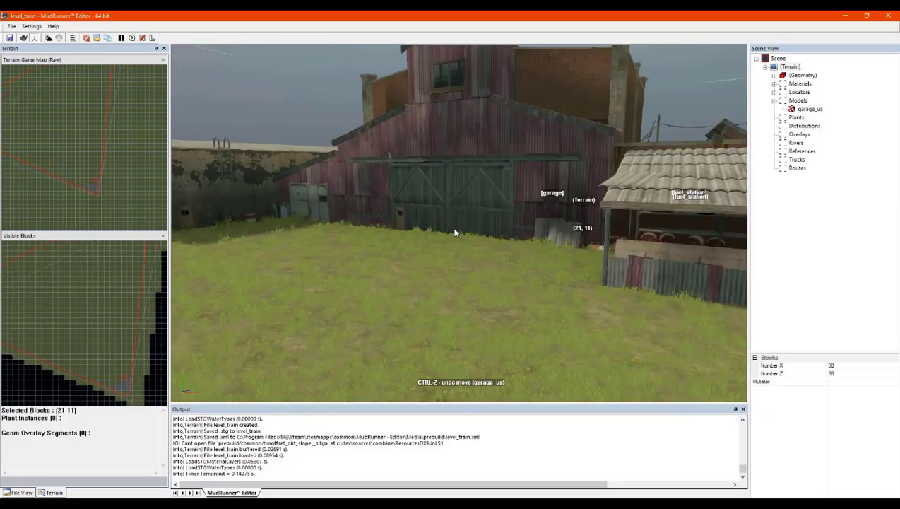
scroll(459, 233, up, 2)
alt+drag(452, 231, 442, 241)
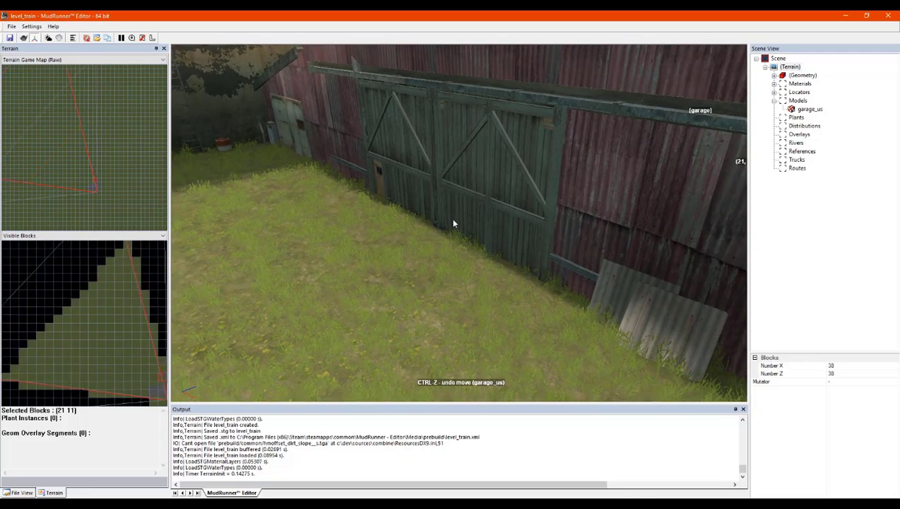
click(450, 223)
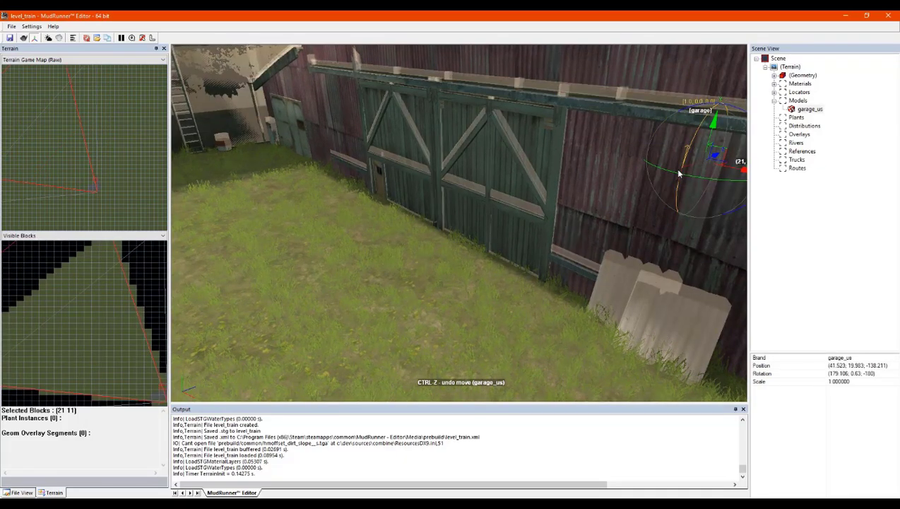
drag(678, 173, 676, 176)
click(385, 227)
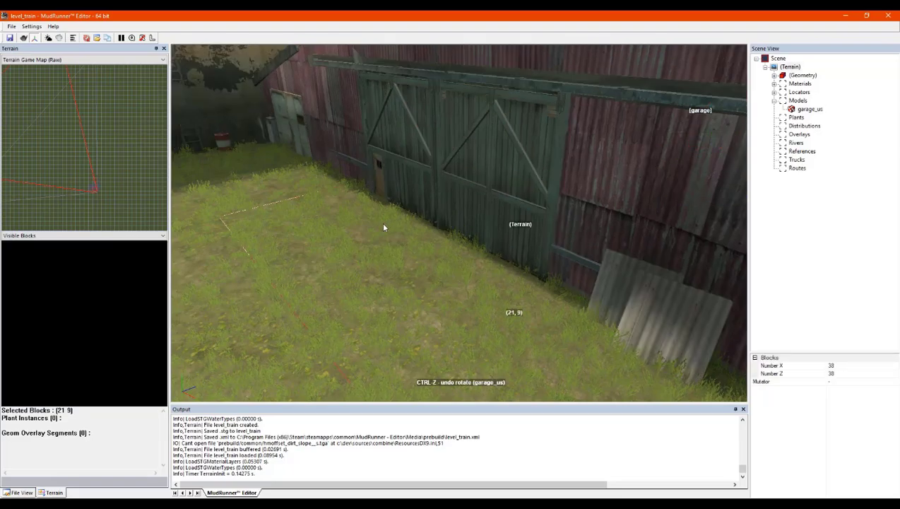
Nudge the garage_us model slightly upward while checking the fuel station side, and deselect it
scroll(356, 219, down, 10)
middle_drag(539, 164, 446, 152)
scroll(451, 250, down, 2)
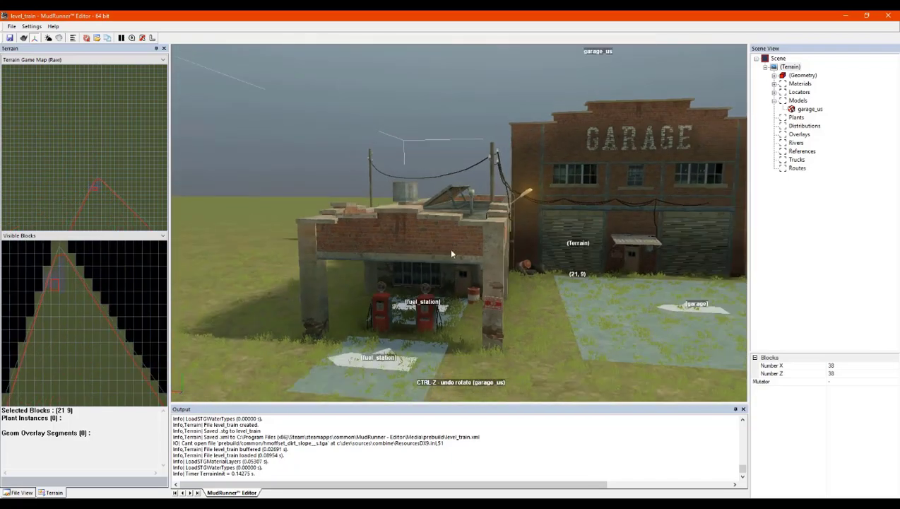
click(453, 253)
drag(585, 230, 585, 228)
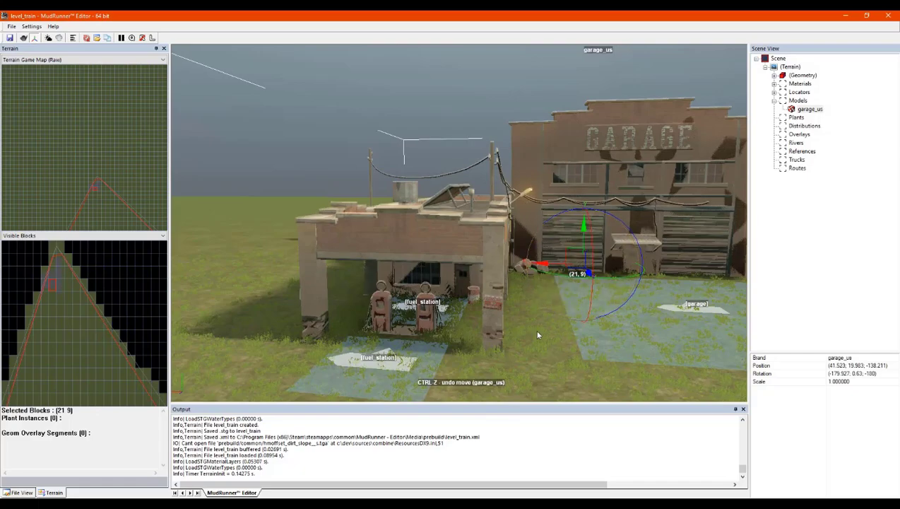
click(530, 347)
Examine the garage, fuel station and car wash from above and from several sides to check their fit on the terrain
middle_drag(422, 315, 493, 259)
scroll(494, 258, down, 5)
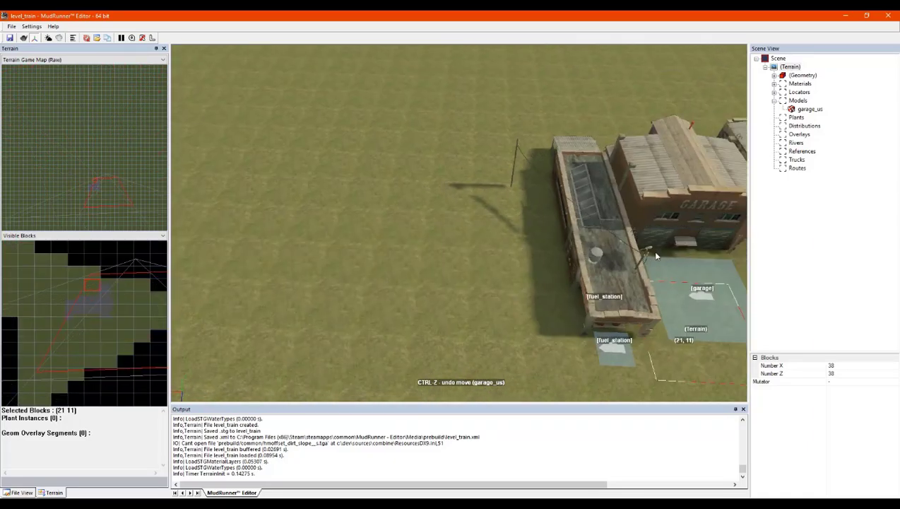
middle_drag(653, 255, 629, 267)
scroll(629, 267, up, 5)
scroll(299, 172, down, 3)
middle_drag(313, 170, 333, 158)
scroll(332, 157, up, 2)
middle_drag(458, 223, 443, 220)
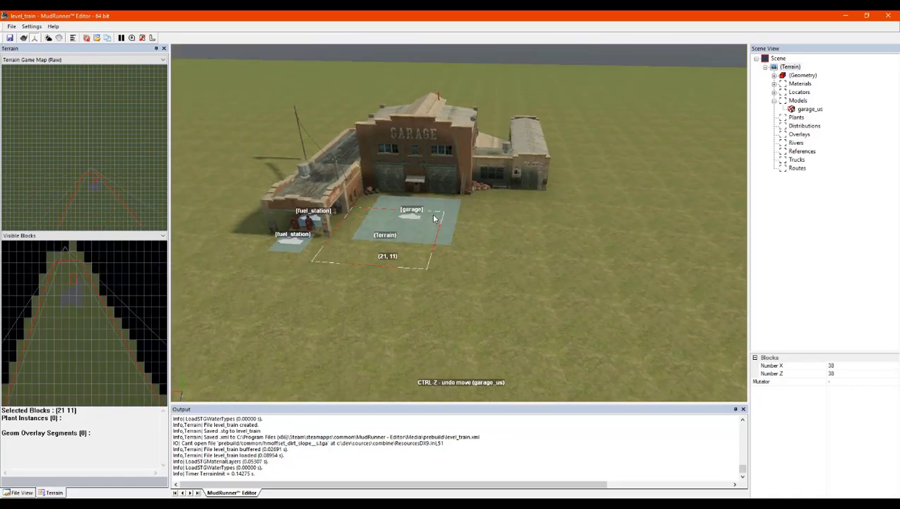
middle_drag(406, 183, 353, 182)
middle_drag(403, 148, 375, 154)
scroll(427, 192, up, 5)
scroll(444, 231, down, 2)
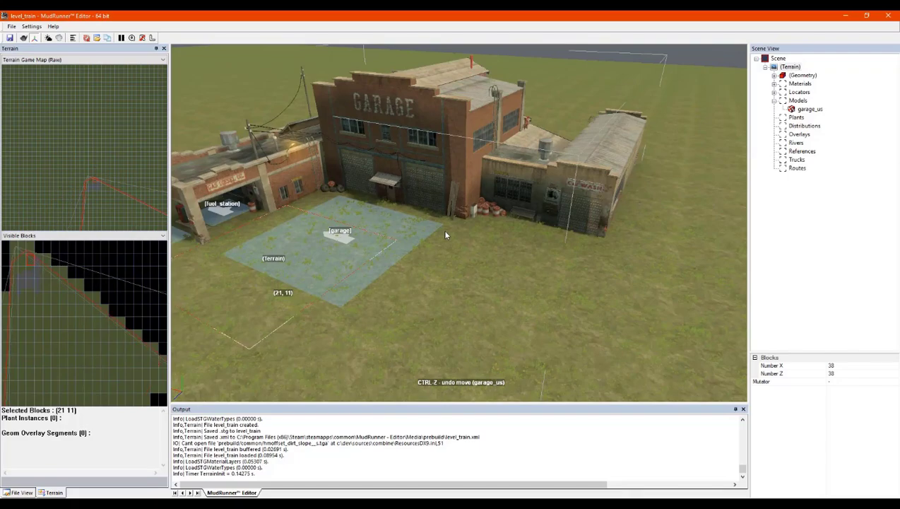
right_click(455, 239)
click(453, 275)
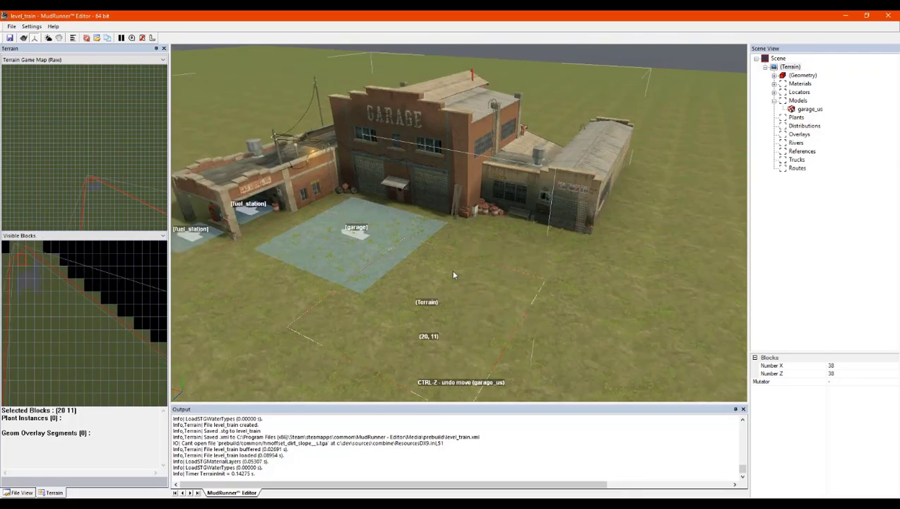
click(796, 160)
right_click(797, 160)
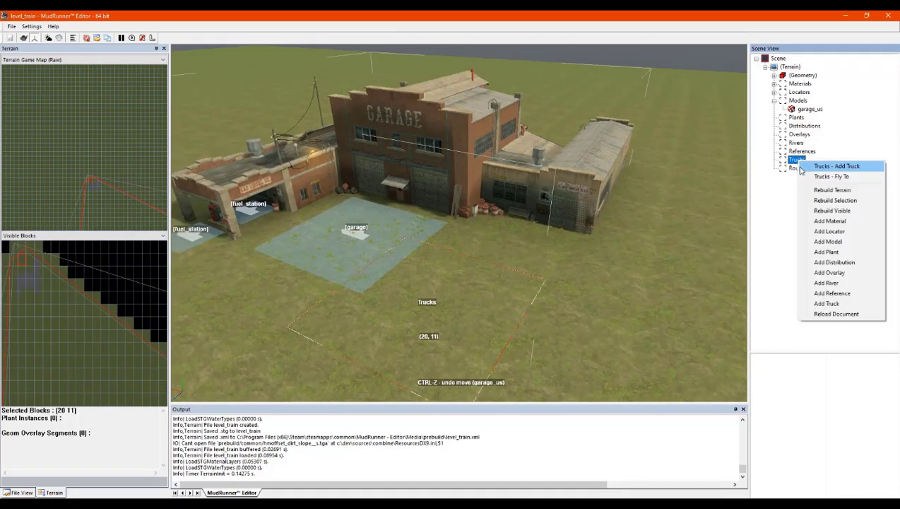
click(515, 245)
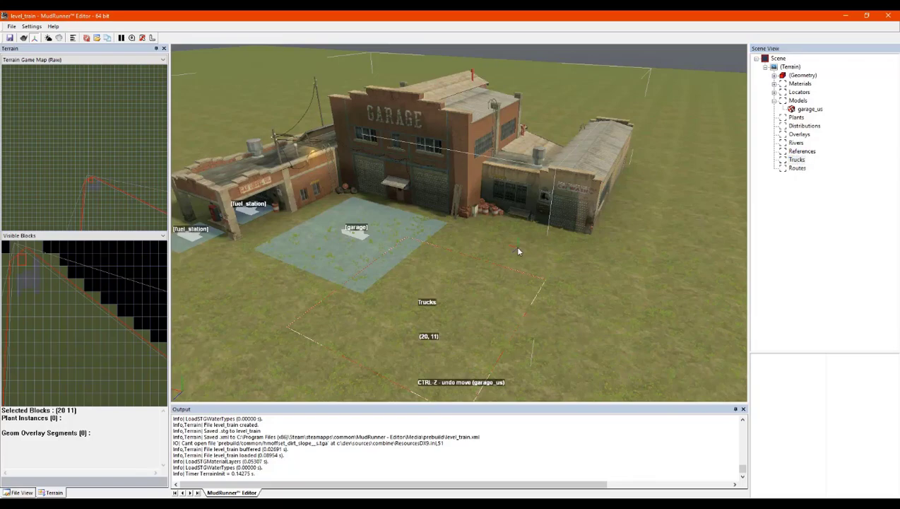
Add a truck in front of the car wash, turned to about -88.1 degrees around Y and moved to about (22.45; 20.08; -131.26)
right_click(427, 274)
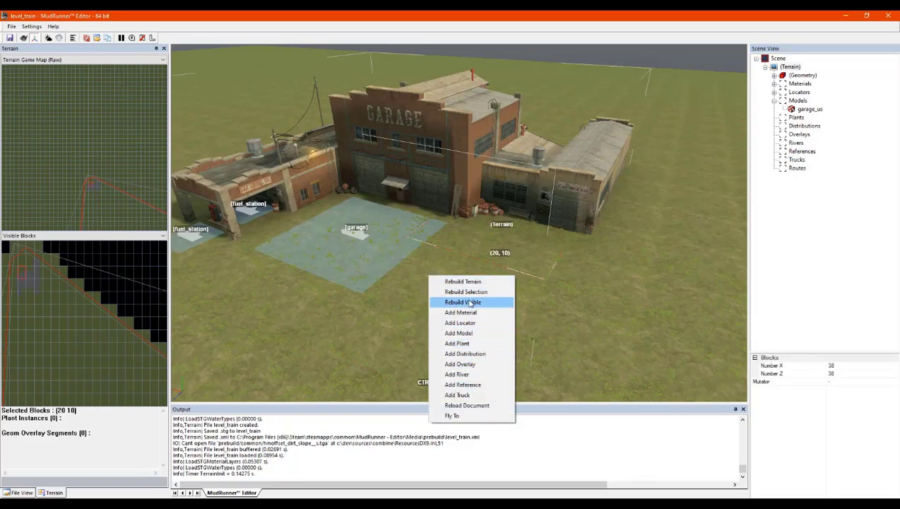
click(458, 395)
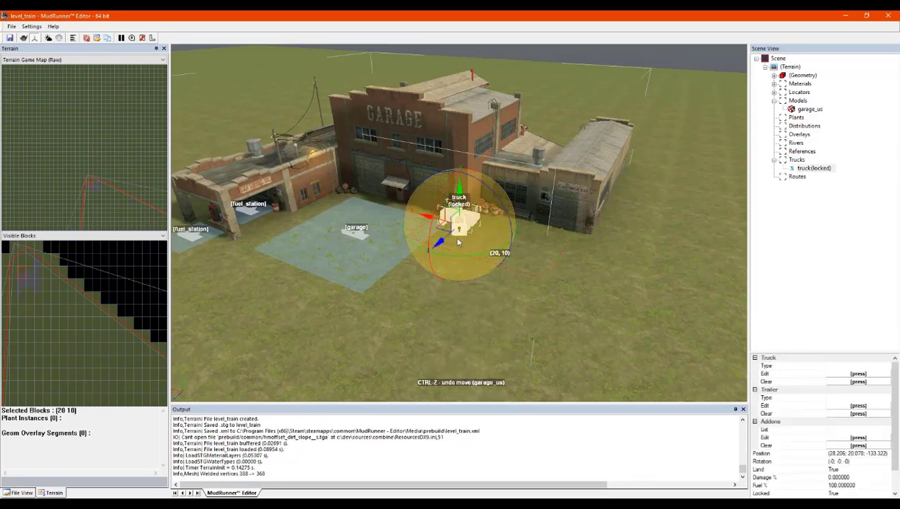
drag(464, 257, 532, 220)
drag(427, 219, 478, 270)
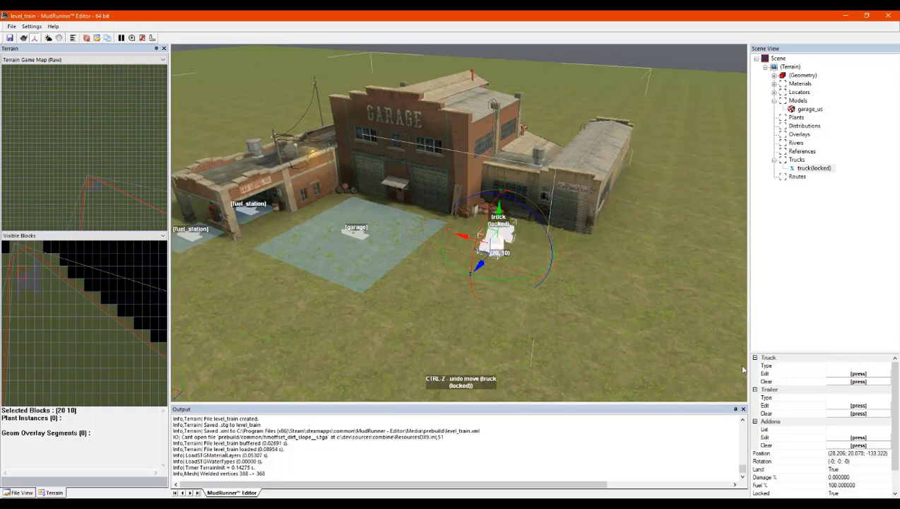
Open the truck type selection and examine the available vehicles, including chevrolet_k5_blazer, ford_f150, kraz255 and kraz256
click(854, 375)
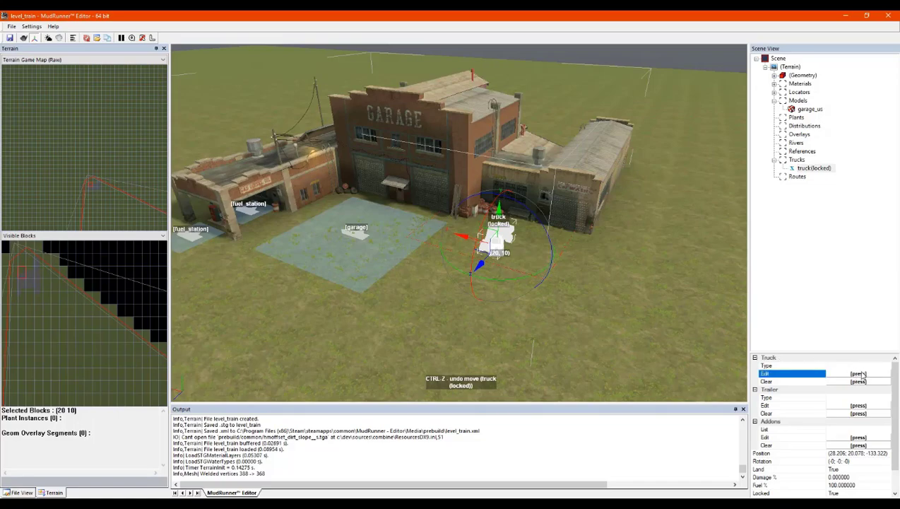
click(858, 373)
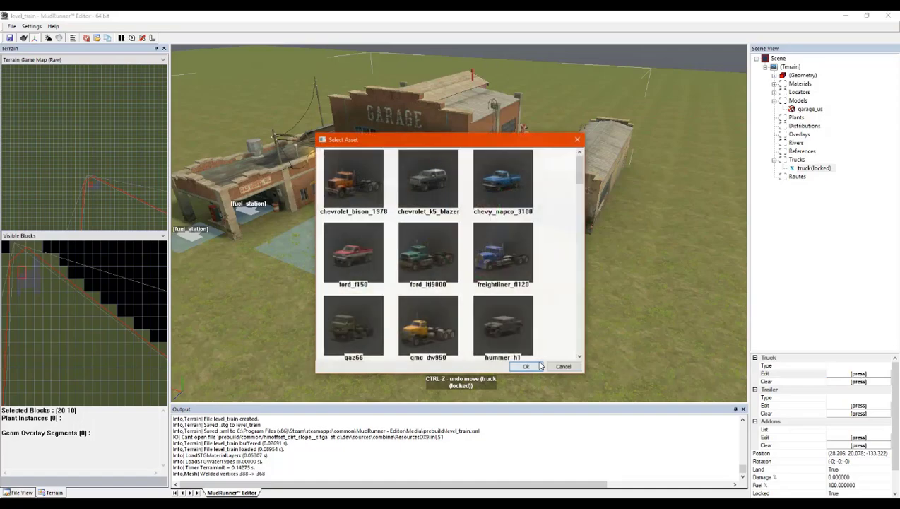
drag(581, 161, 604, 169)
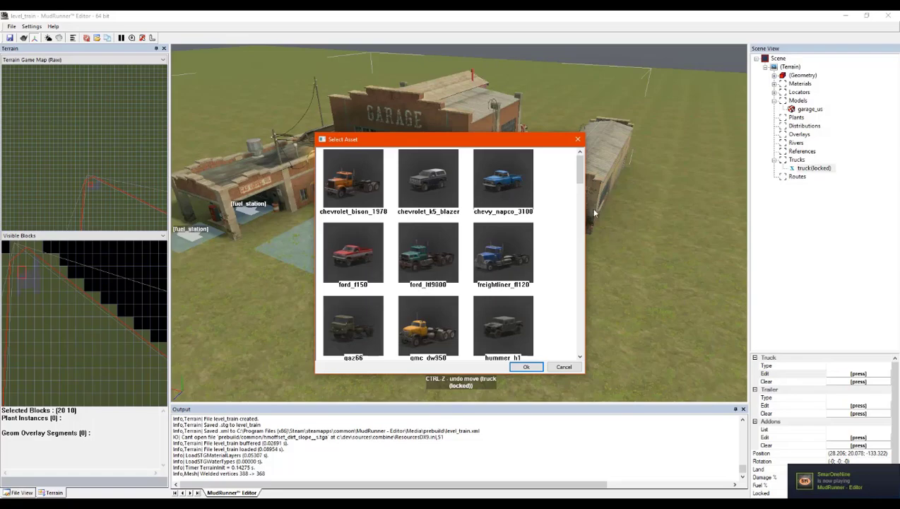
mouse_move(579, 165)
mouse_down()
mouse_move(579, 206)
mouse_move(579, 161)
mouse_up()
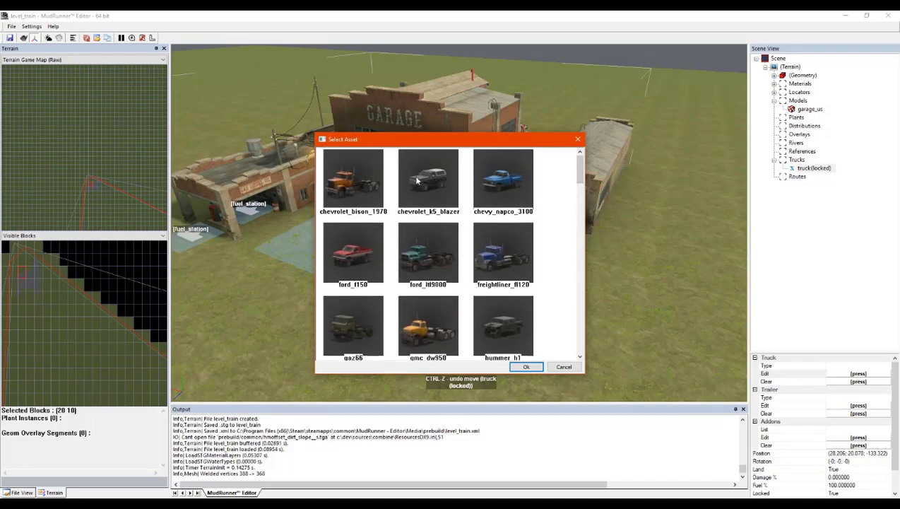
click(428, 178)
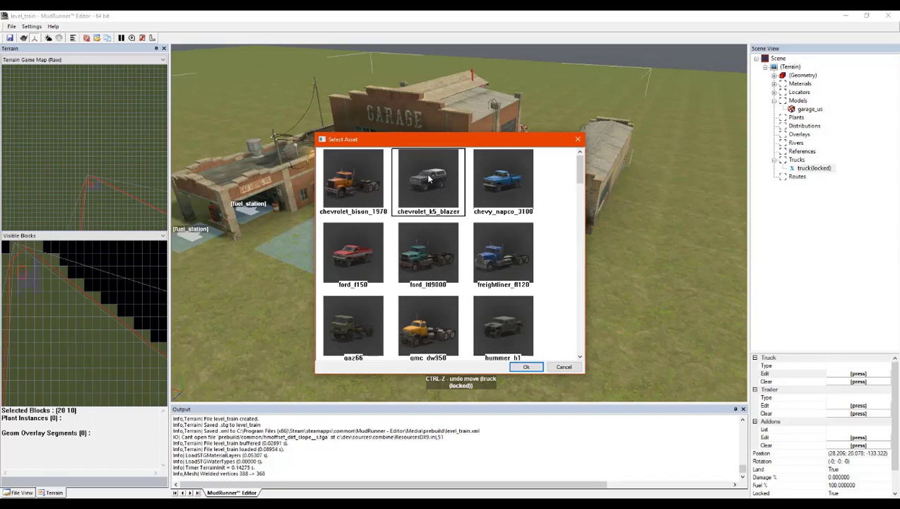
click(486, 191)
click(496, 238)
click(401, 263)
click(368, 266)
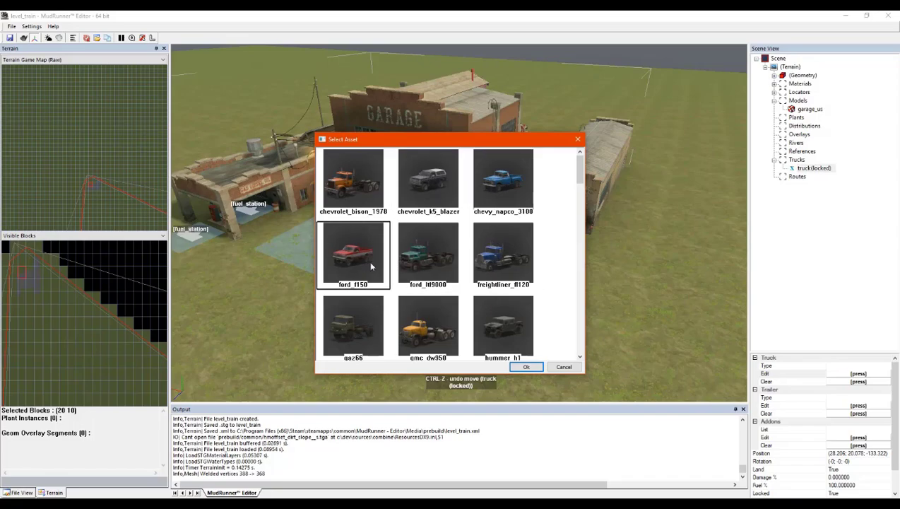
drag(579, 169, 583, 221)
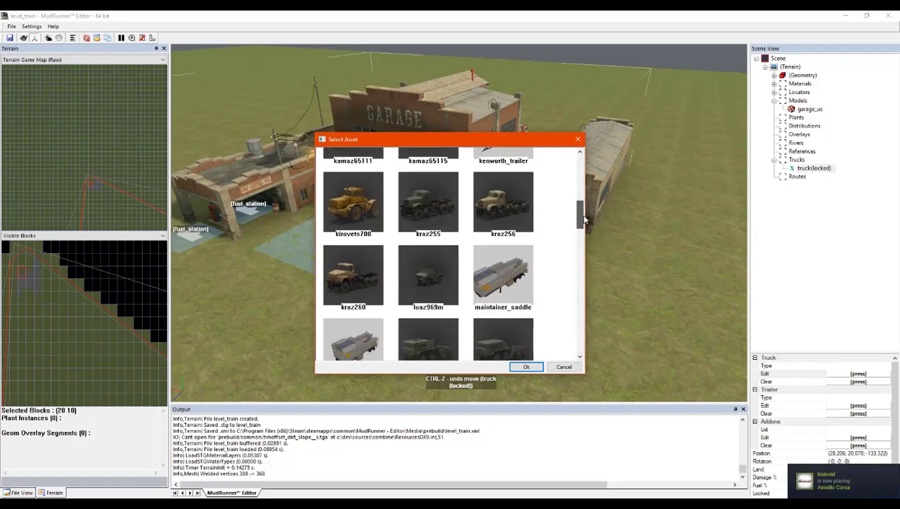
click(440, 224)
click(503, 226)
click(439, 224)
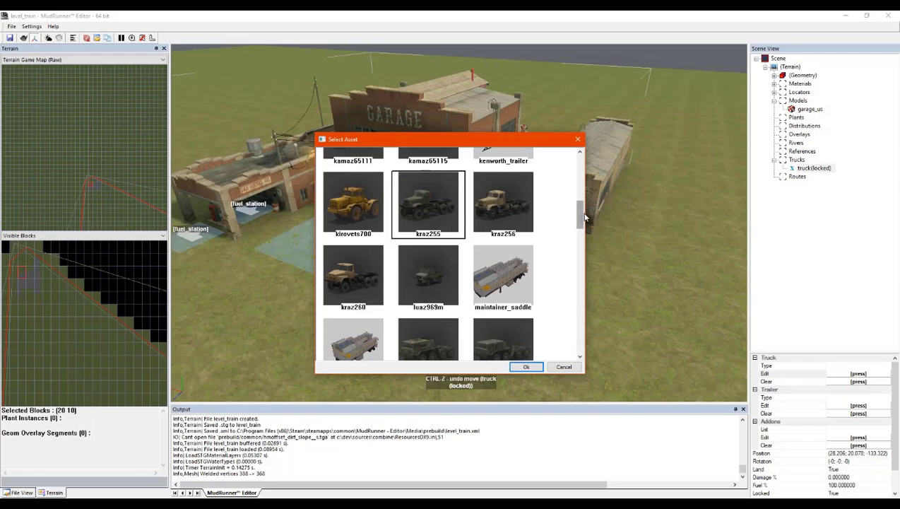
Assign the uaz469 type to the new truck and deselect it
drag(580, 220, 581, 296)
click(433, 294)
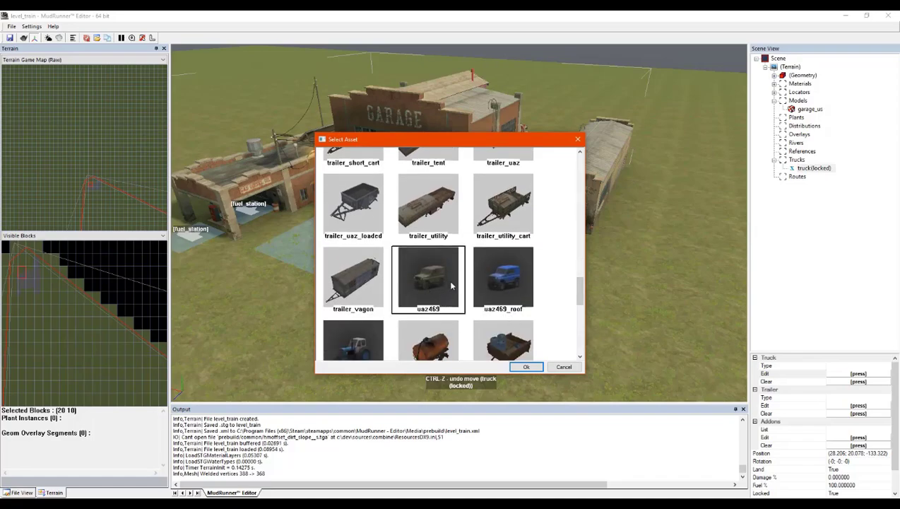
click(514, 366)
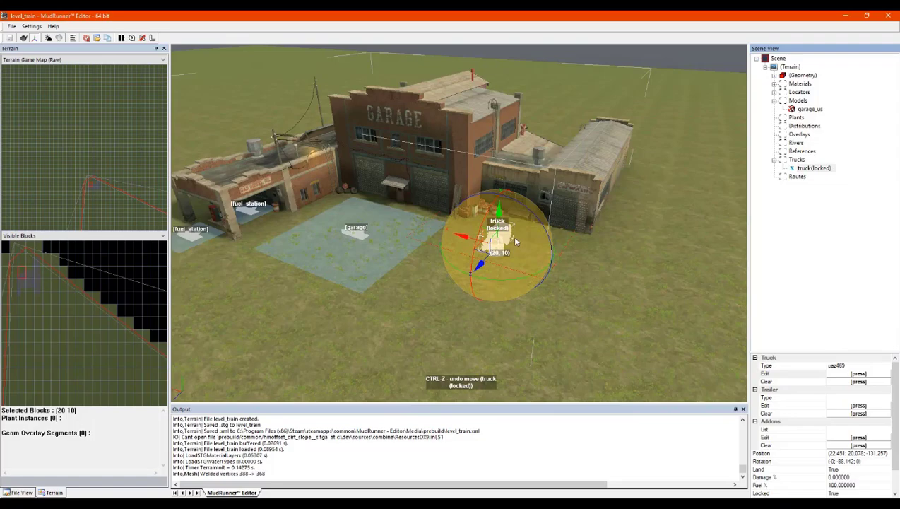
click(584, 251)
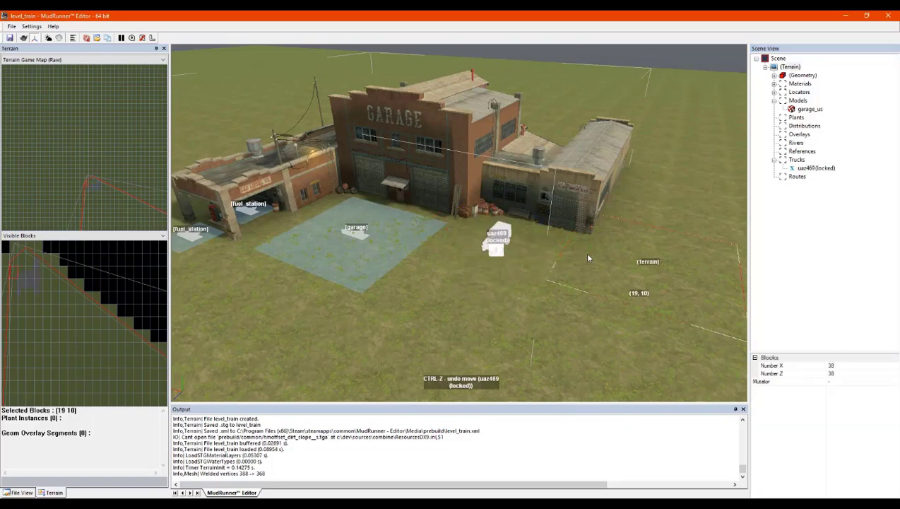
Add a second truck beside the uaz469, turned to about -89.3 degrees around Y and moved to about (18.43; 20.08; -131.36)
right_click(526, 252)
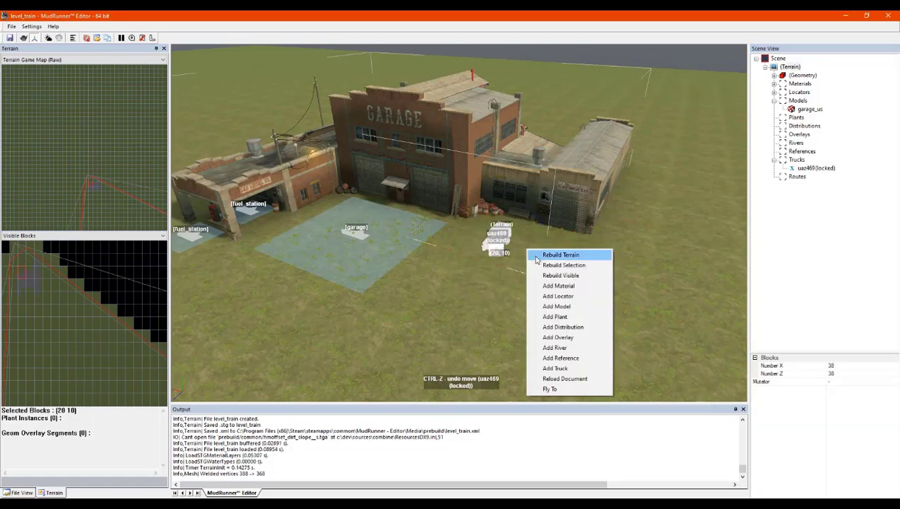
click(565, 368)
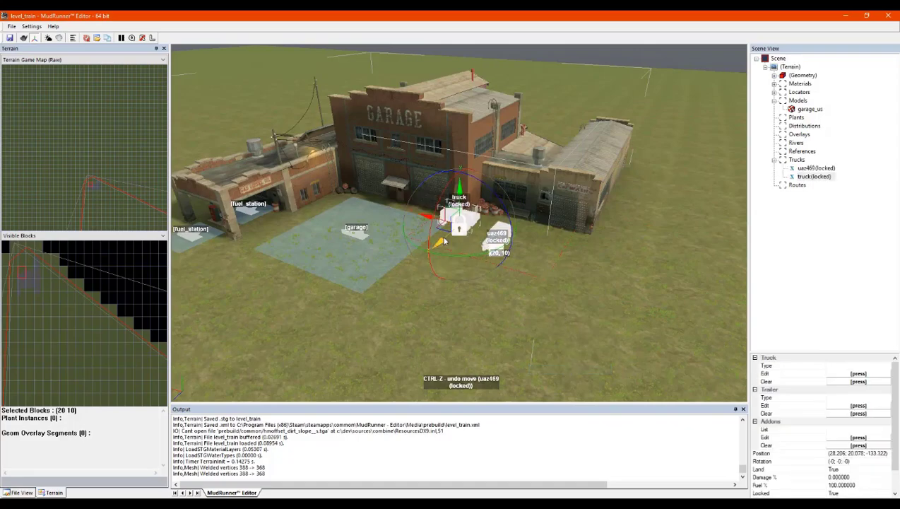
drag(431, 255, 539, 232)
drag(424, 218, 528, 270)
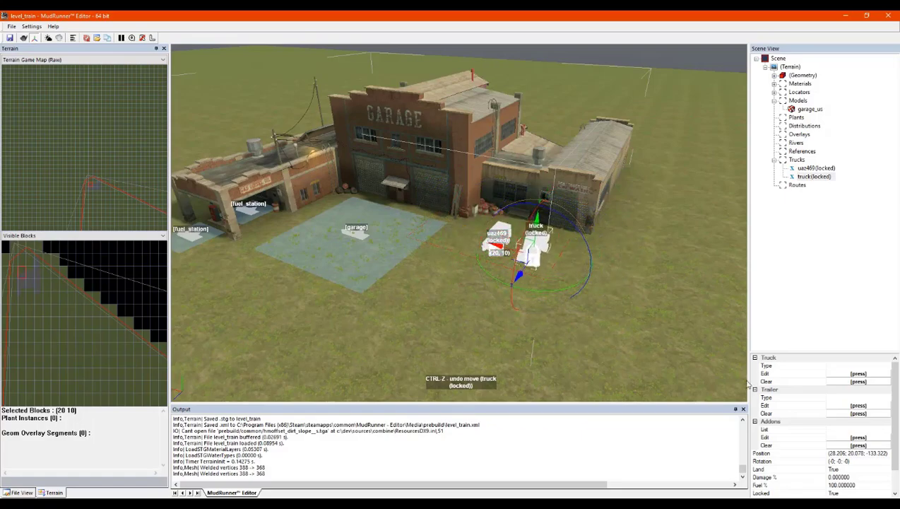
Assign the uaz469_roof type to the second truck
click(856, 373)
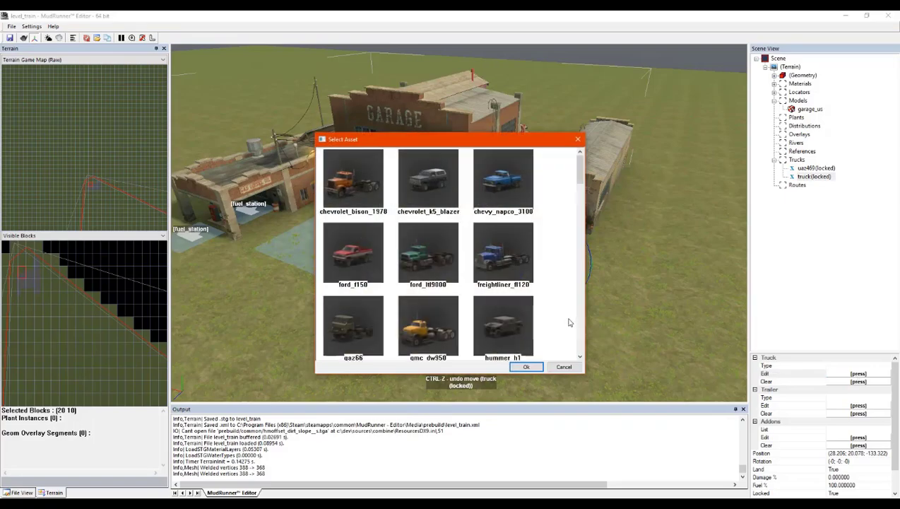
drag(580, 168, 587, 293)
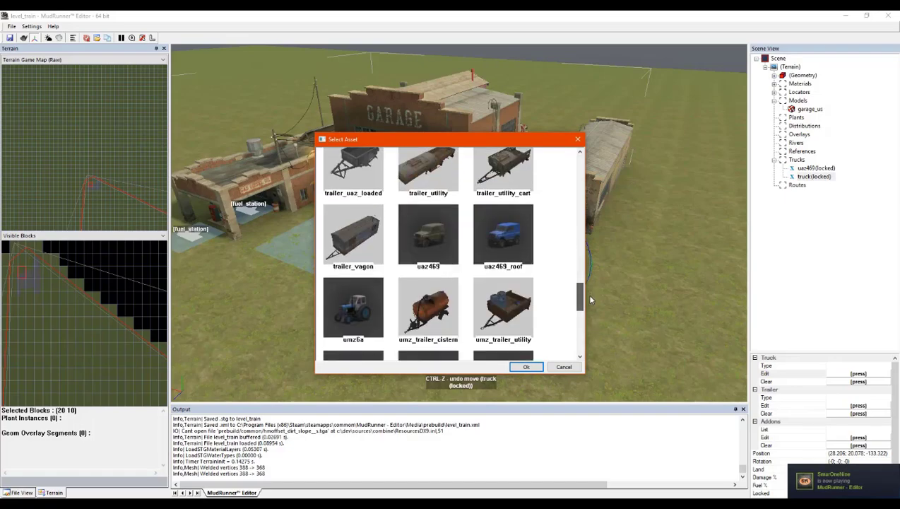
click(495, 249)
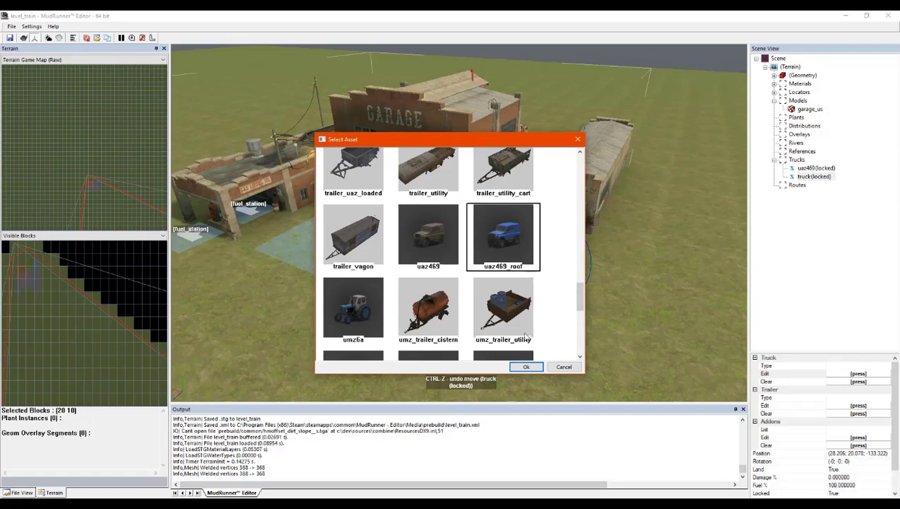
click(526, 366)
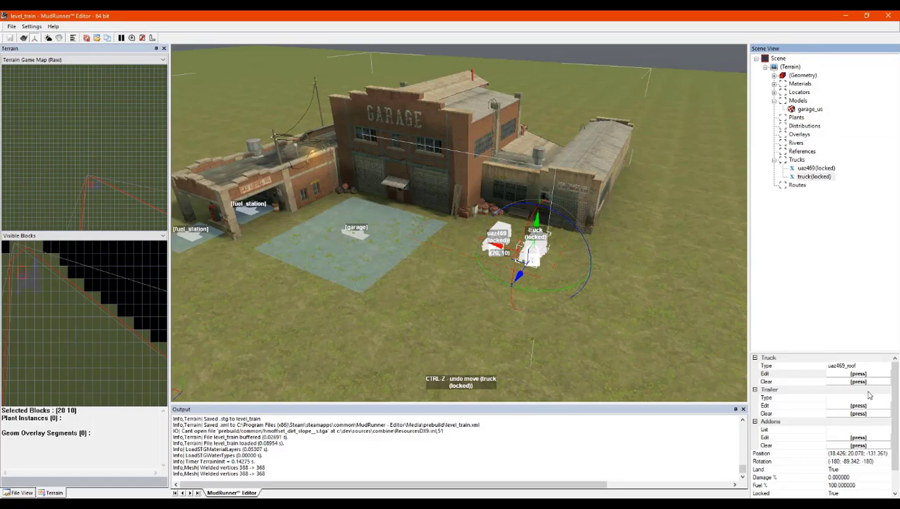
Examine the second truck's properties and the available addon assets, and close the addon selection without choosing one
scroll(888, 385, down, 1)
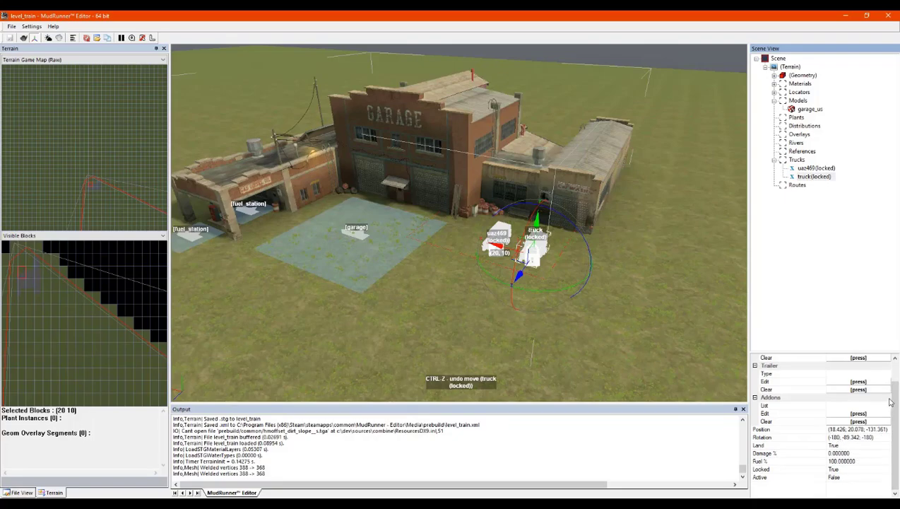
scroll(758, 432, up, 1)
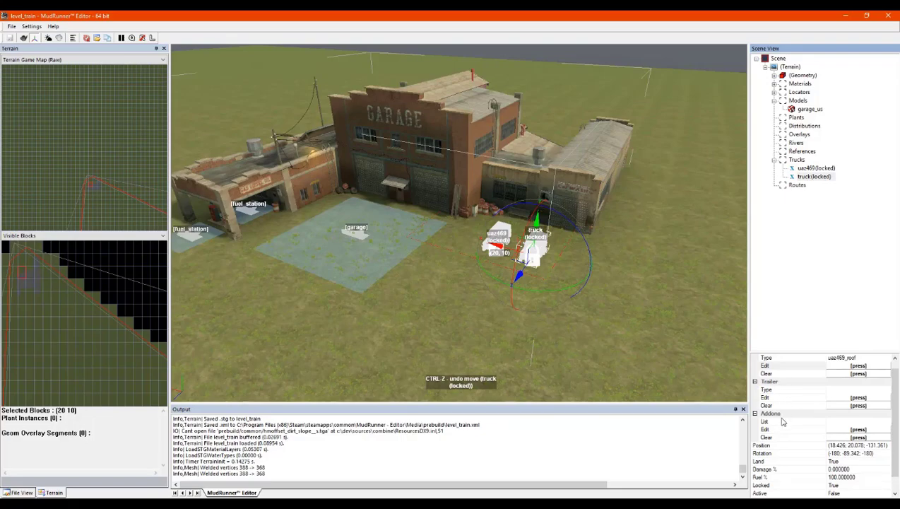
click(860, 430)
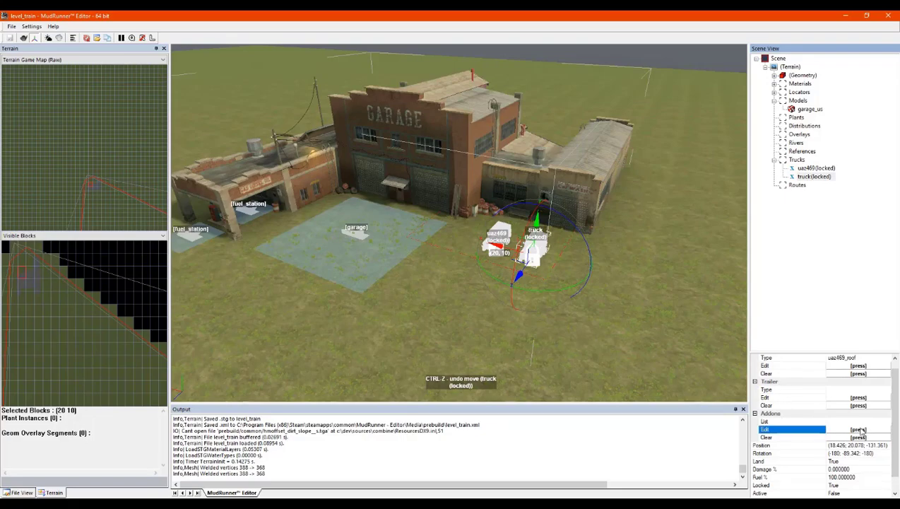
click(859, 430)
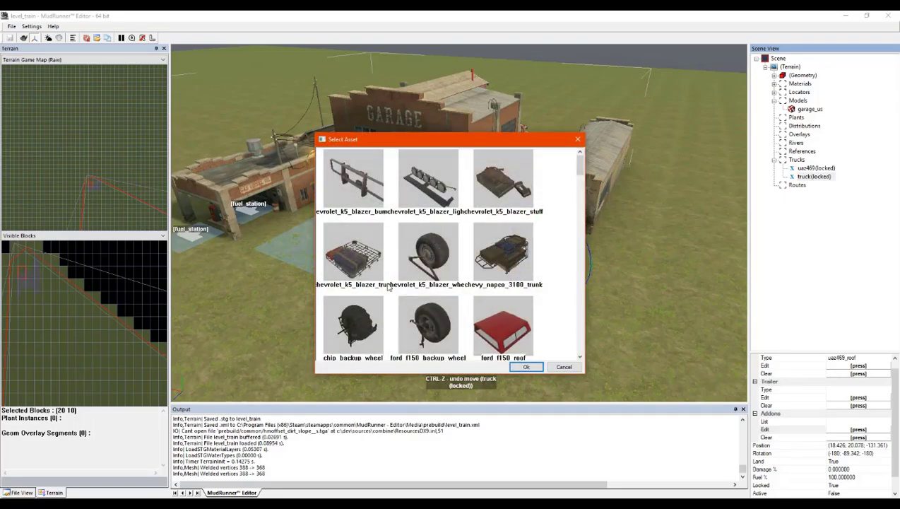
drag(579, 164, 580, 251)
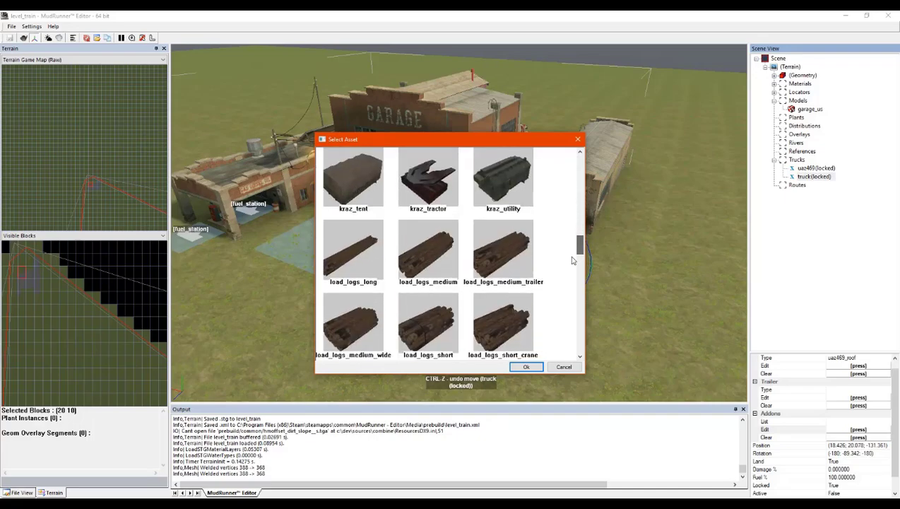
click(564, 366)
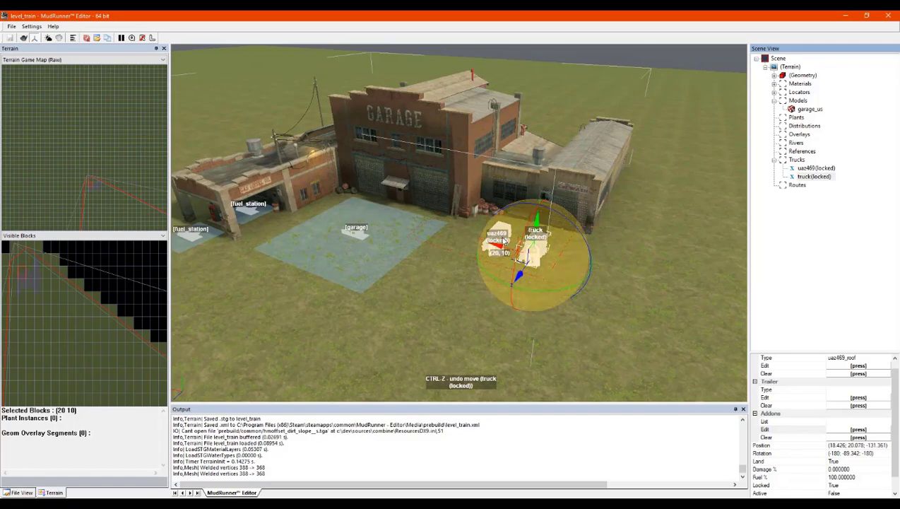
Review the Locked choices of the second truck, picking True, and look at its Active setting
scroll(753, 400, down, 1)
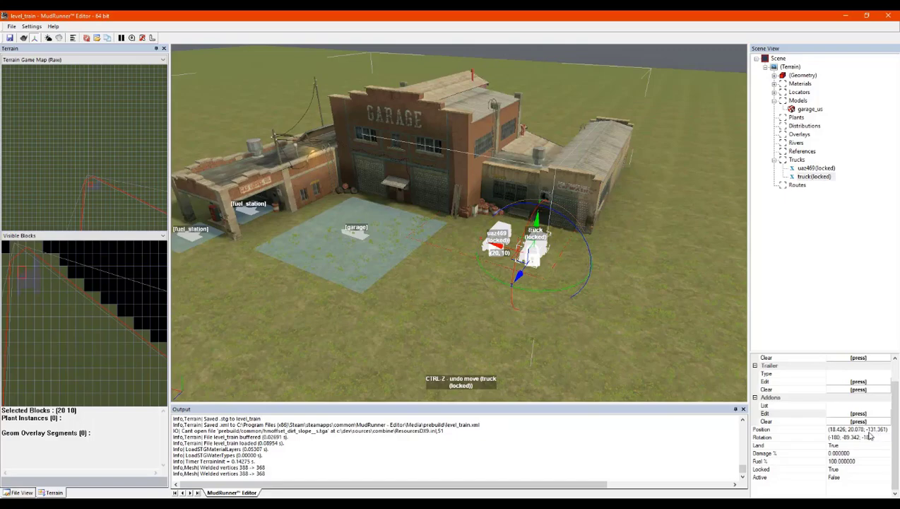
click(847, 468)
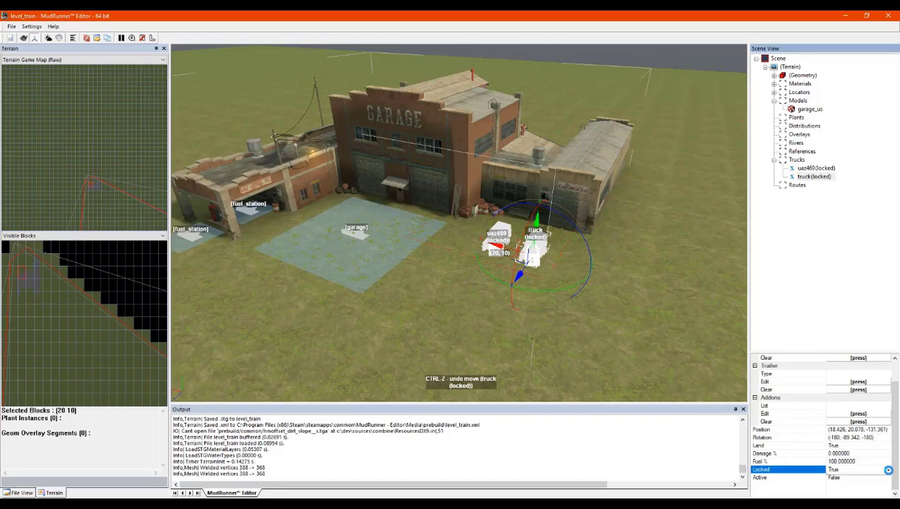
click(888, 469)
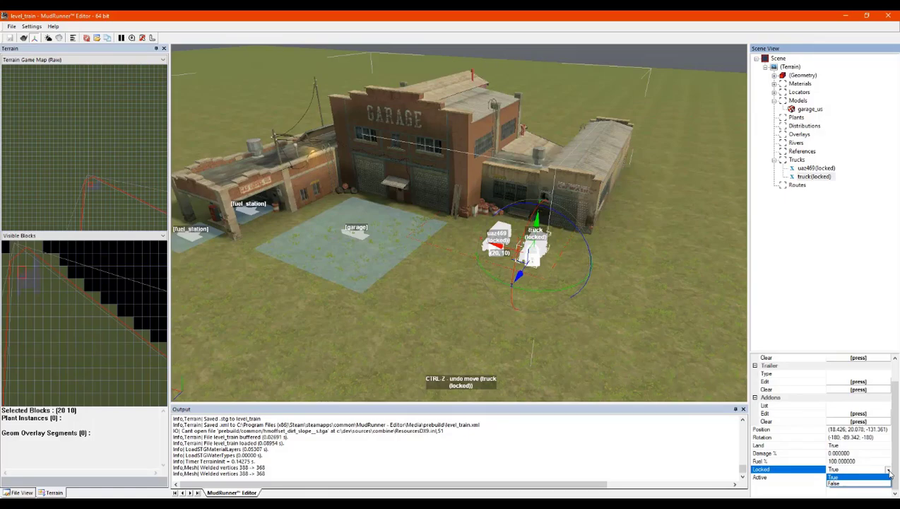
click(874, 477)
click(871, 477)
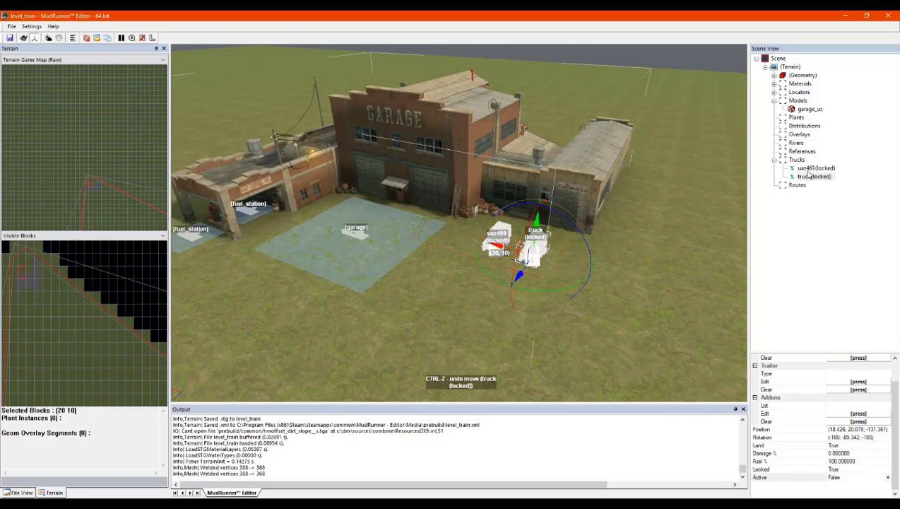
Set the uaz469 truck's Active property to True
click(496, 240)
drag(895, 433, 898, 458)
click(839, 478)
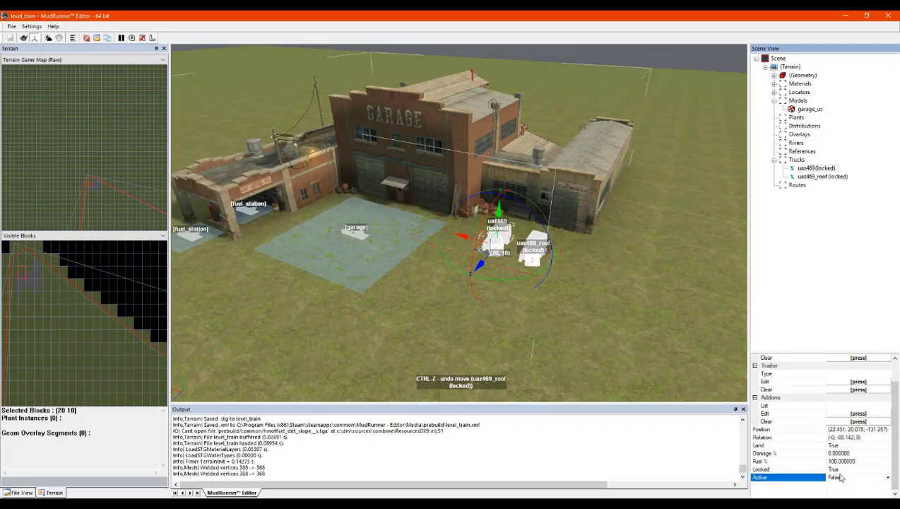
click(887, 478)
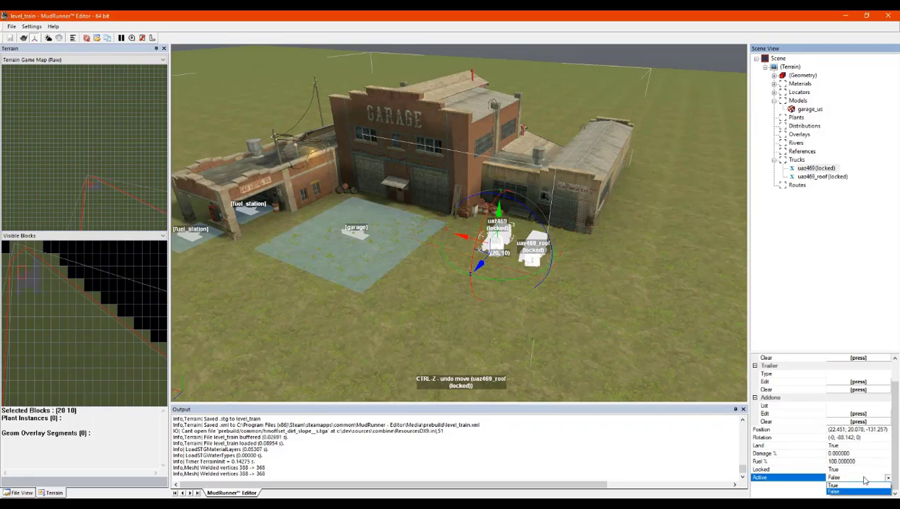
click(844, 486)
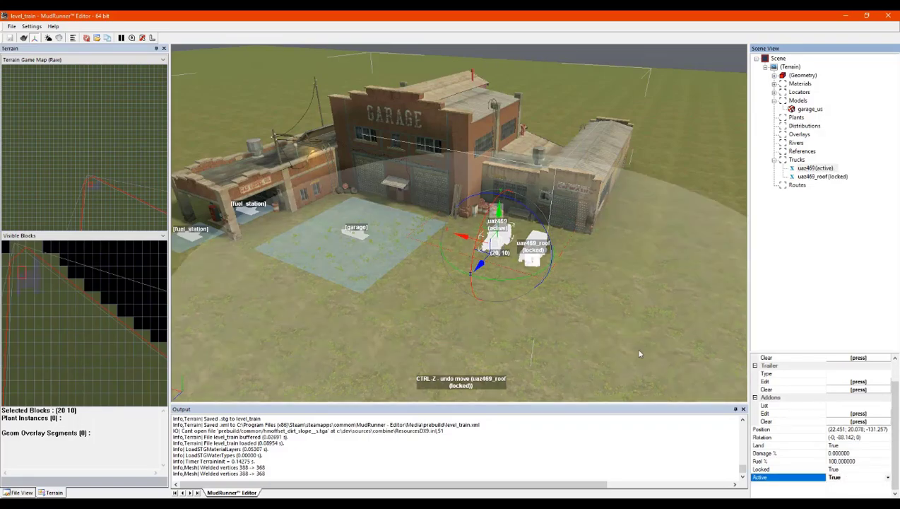
alt+middle_drag(619, 239, 604, 257)
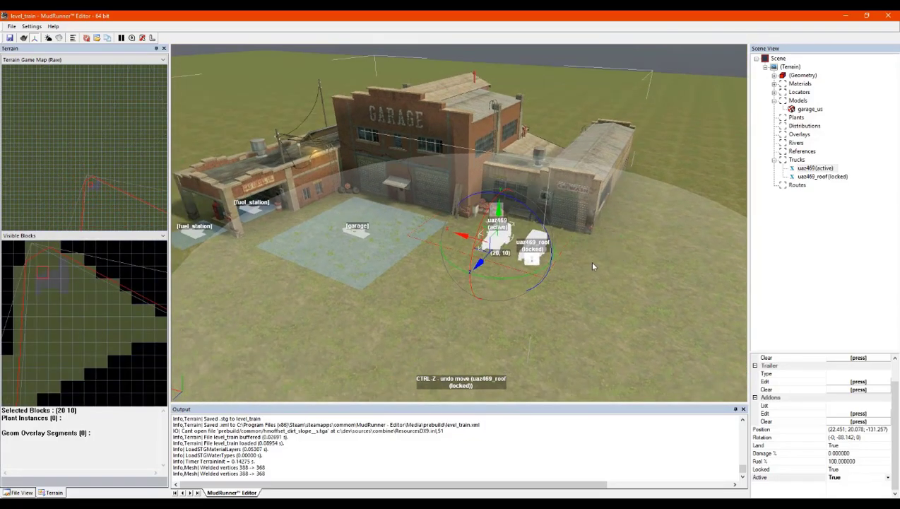
Unlock the uaz469_roof truck by setting its Locked property to False, and deselect it
click(830, 177)
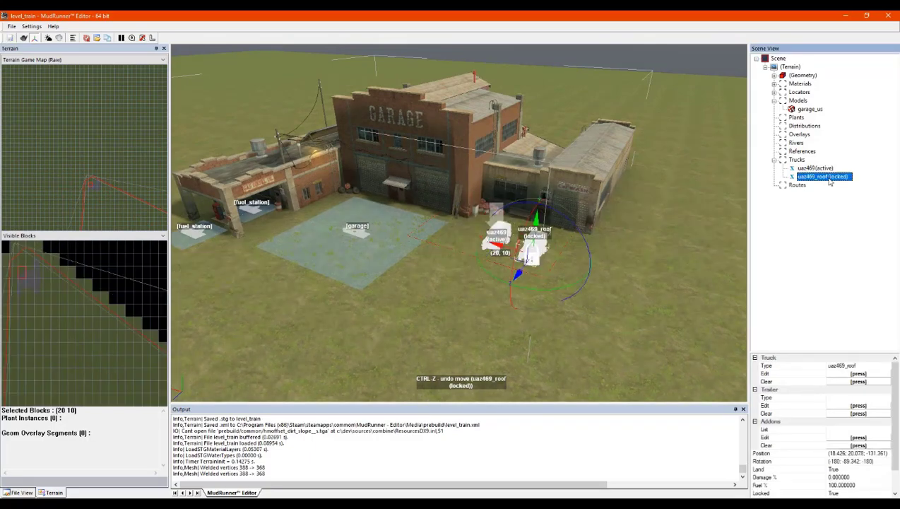
drag(893, 464, 893, 485)
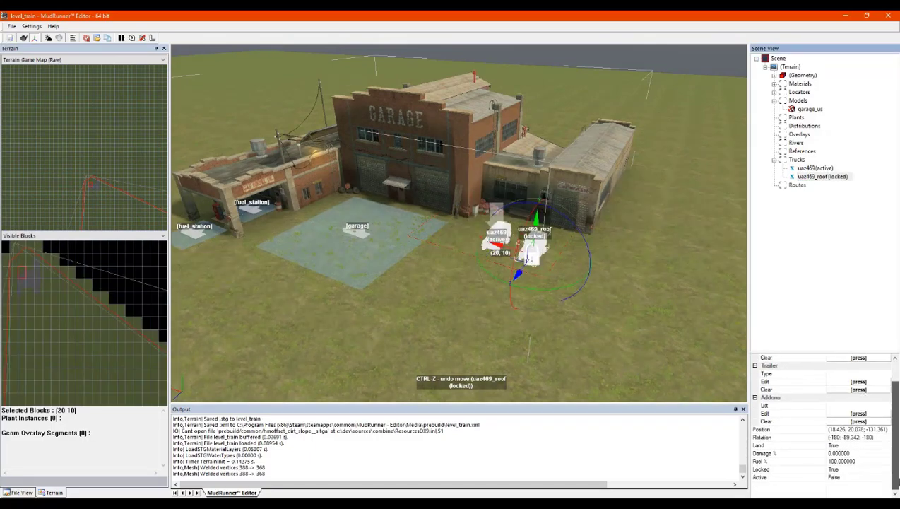
click(837, 469)
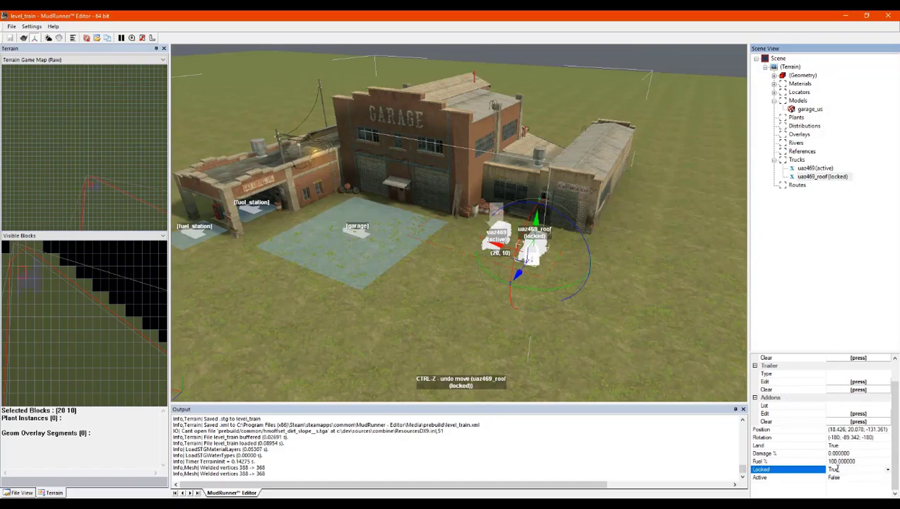
click(887, 469)
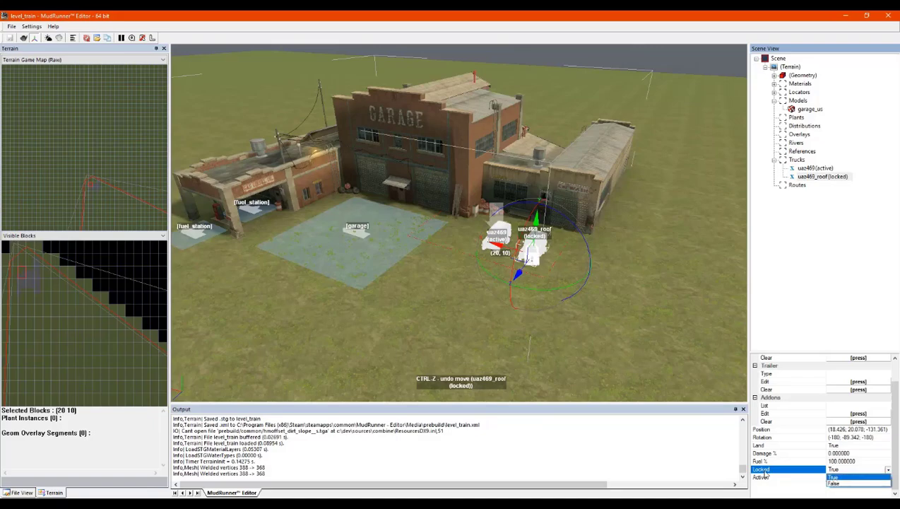
click(587, 366)
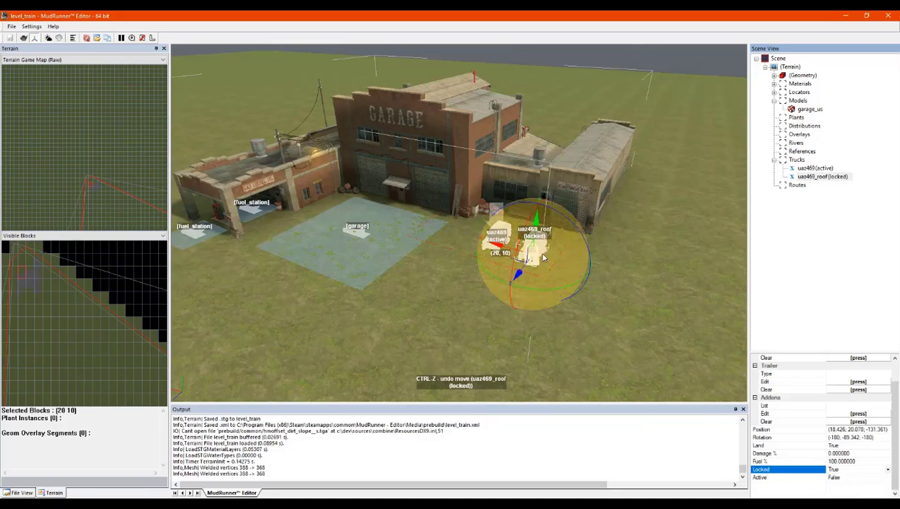
click(887, 472)
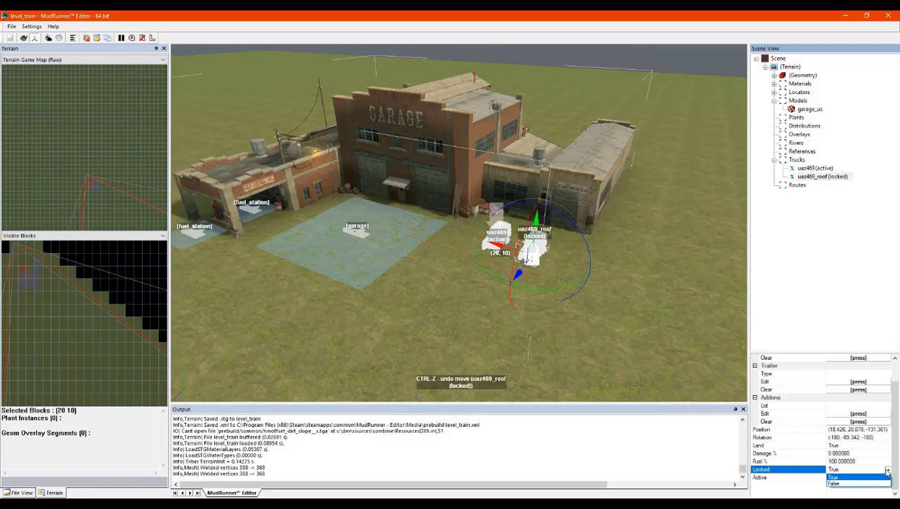
click(833, 483)
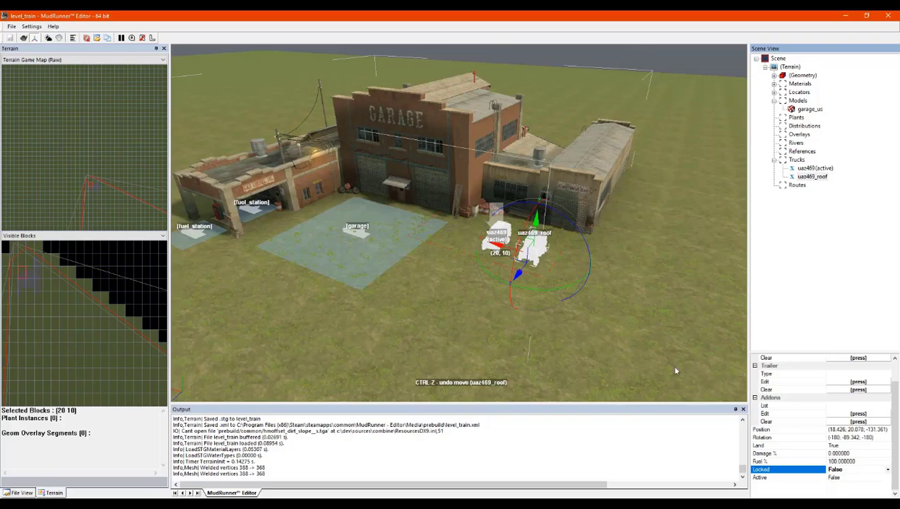
click(625, 330)
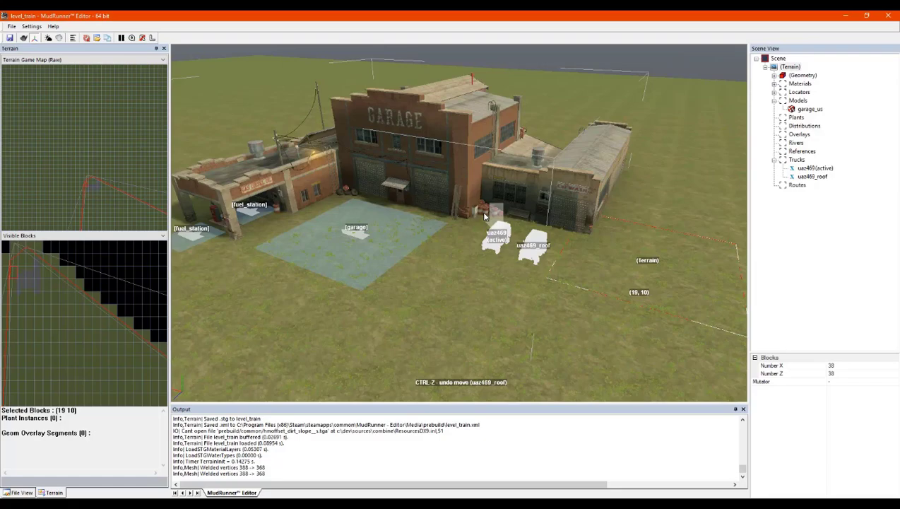
Examine the garage, its fuel stations and the two placed trucks from several angles and distances
middle_drag(633, 132, 635, 162)
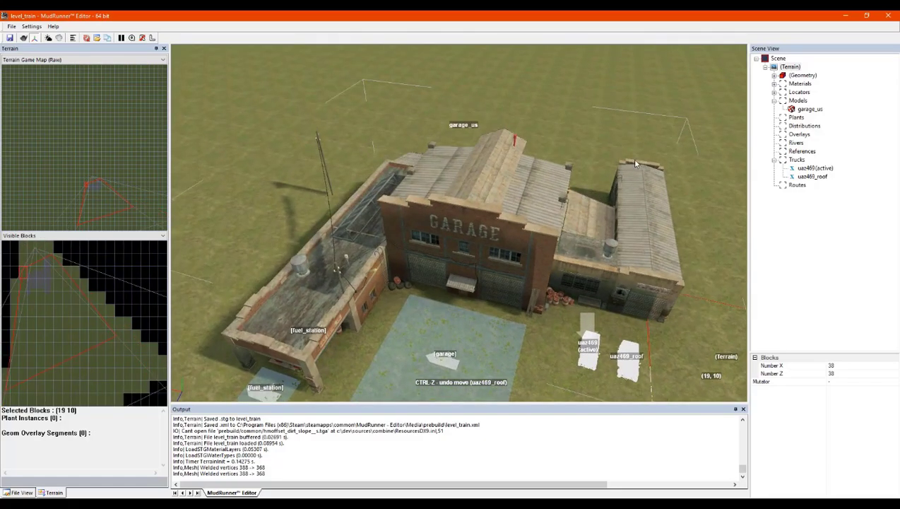
scroll(635, 163, down, 5)
middle_drag(503, 285, 495, 291)
scroll(459, 268, up, 1)
scroll(458, 268, up, 4)
scroll(449, 209, down, 2)
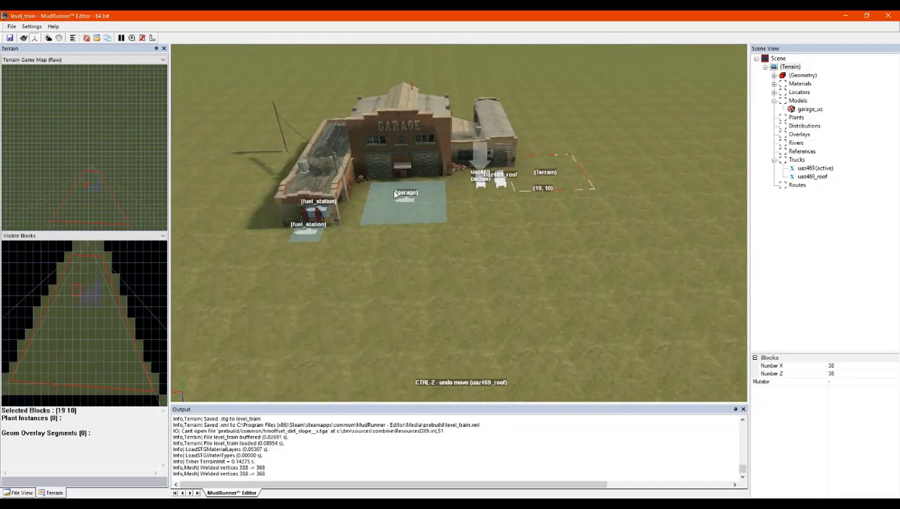
middle_drag(397, 198, 388, 194)
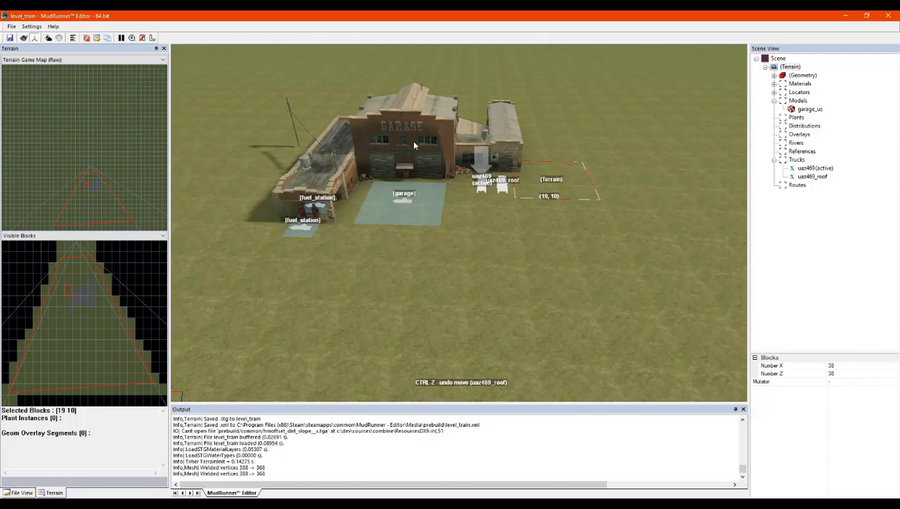
scroll(408, 142, down, 5)
mouse_move(566, 288)
middle_down()
mouse_move(538, 301)
mouse_move(600, 335)
mouse_move(605, 291)
mouse_move(515, 281)
mouse_move(511, 290)
mouse_move(457, 257)
mouse_move(448, 234)
middle_up()
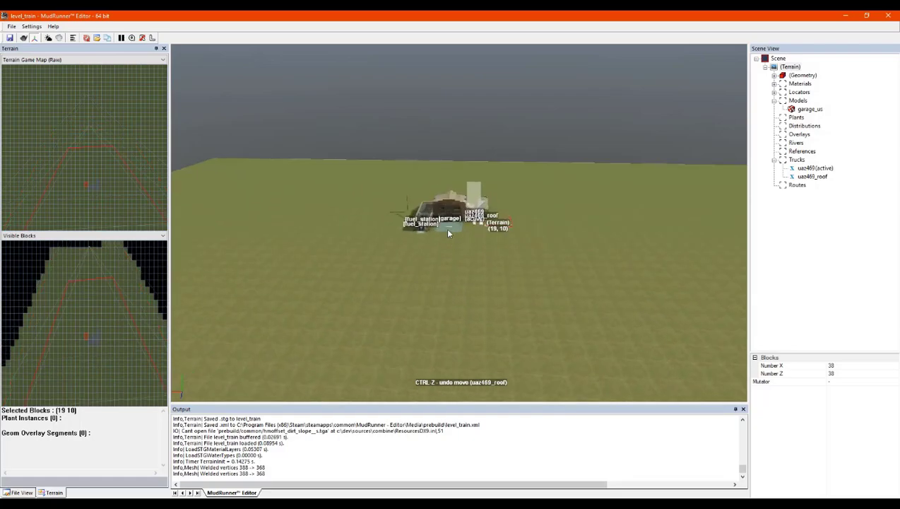
scroll(448, 233, up, 5)
scroll(415, 227, down, 4)
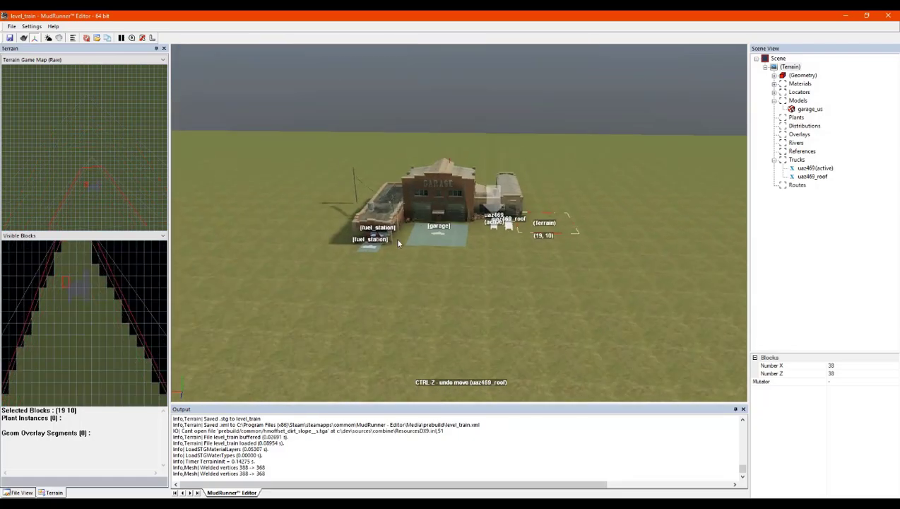
scroll(398, 242, up, 5)
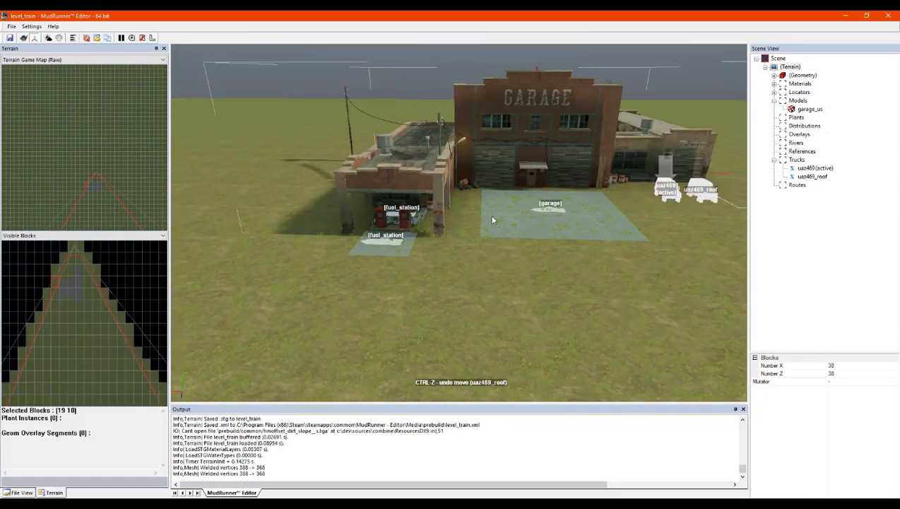
scroll(494, 221, down, 5)
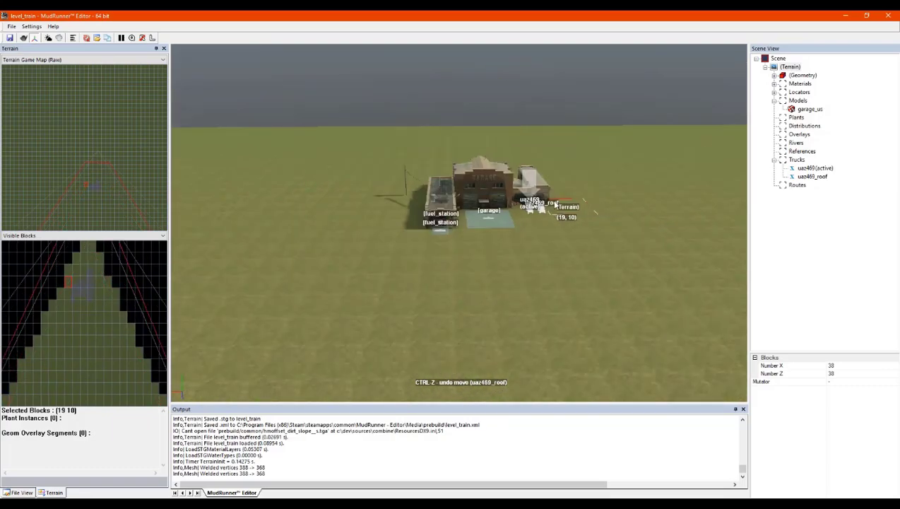
scroll(568, 206, up, 3)
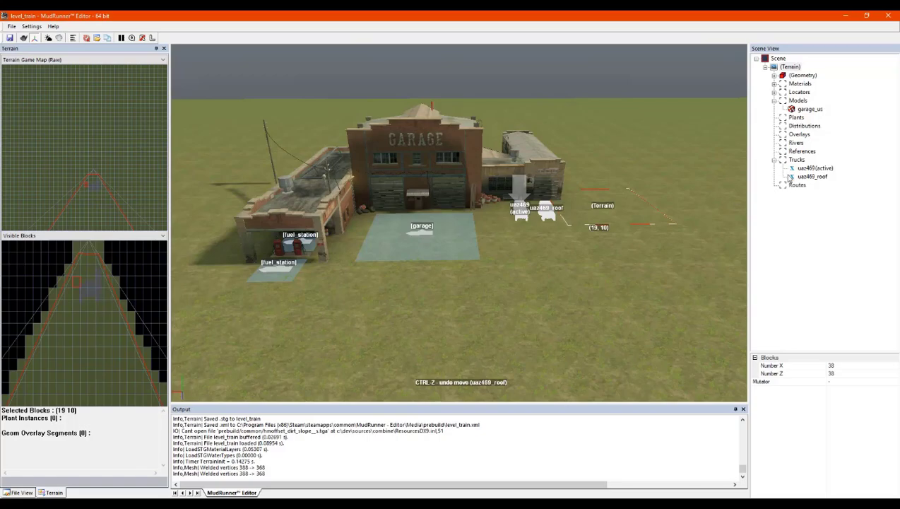
Collapse the Trucks and Models groups in the scene tree and check what the Materials group contains
click(774, 161)
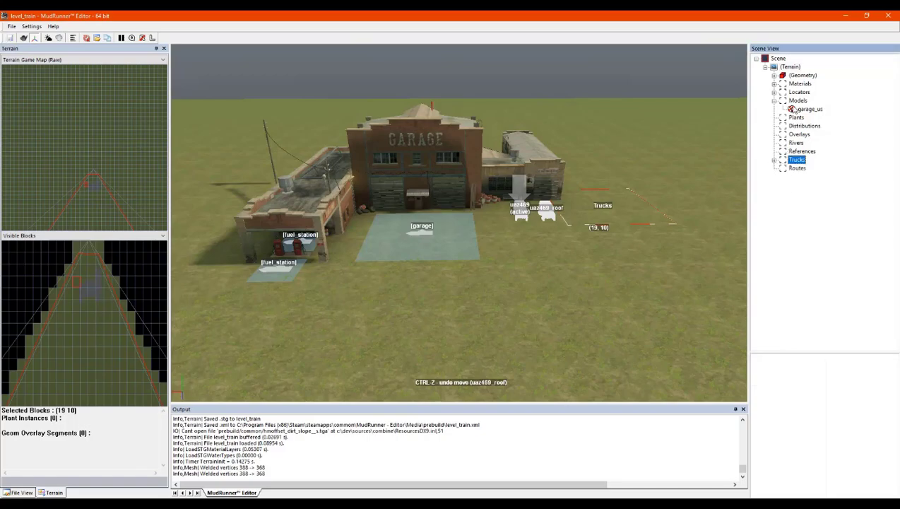
click(773, 101)
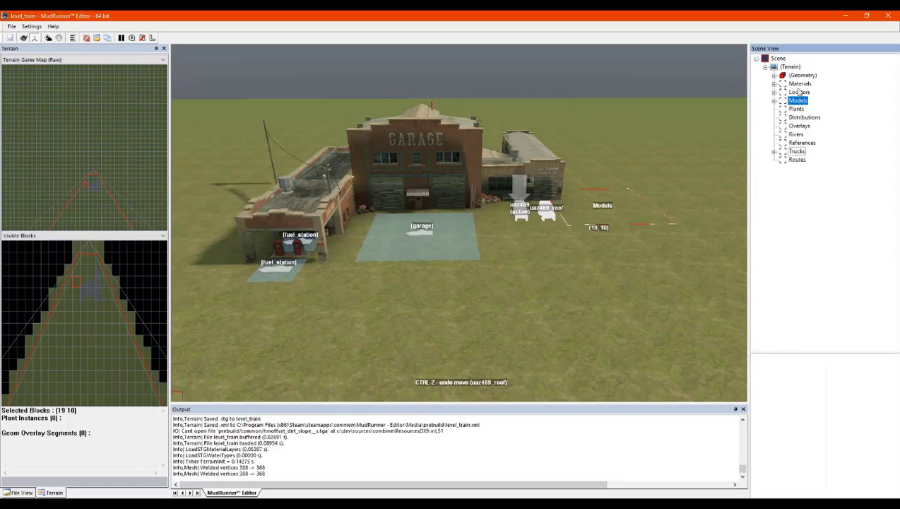
click(800, 84)
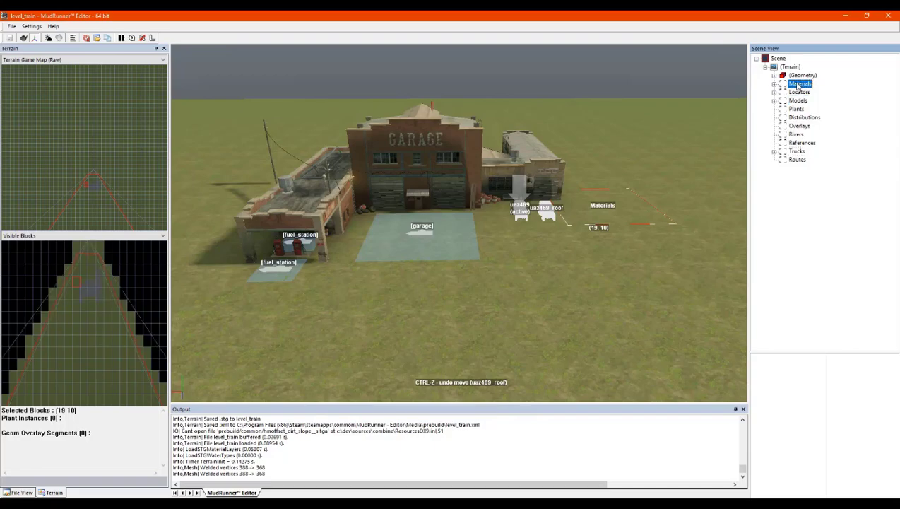
click(775, 84)
click(775, 84)
double_click(775, 84)
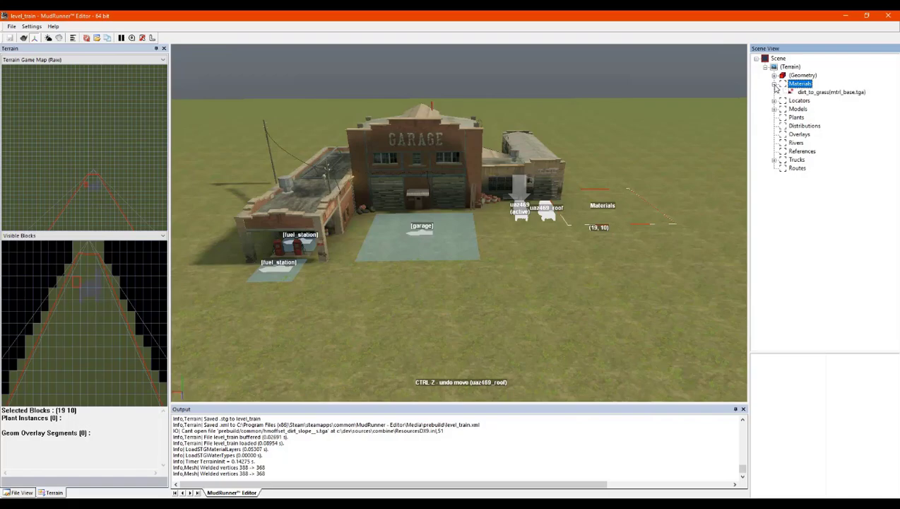
click(775, 85)
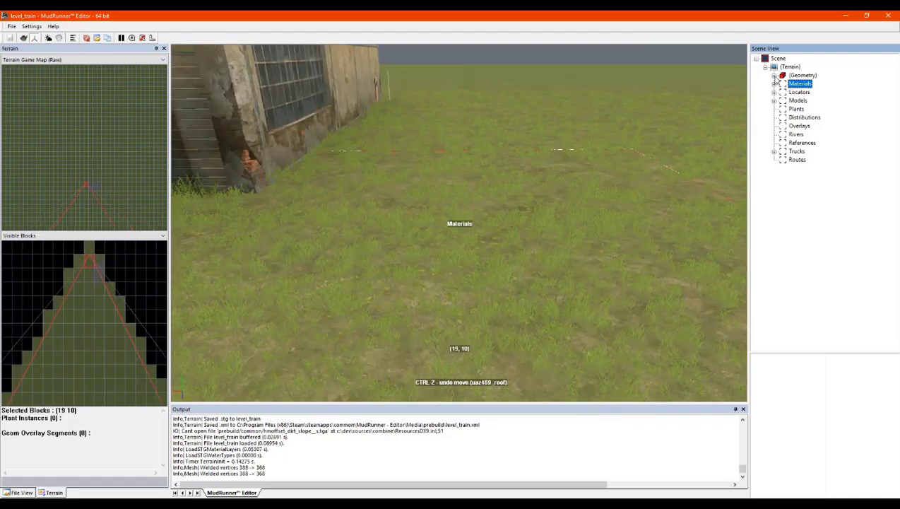
Activate the terrain Geometry brush and set its size to 16.4 and its value to 0.72 for Height editing
click(774, 76)
alt+middle_drag(480, 134, 480, 147)
scroll(481, 147, down, 3)
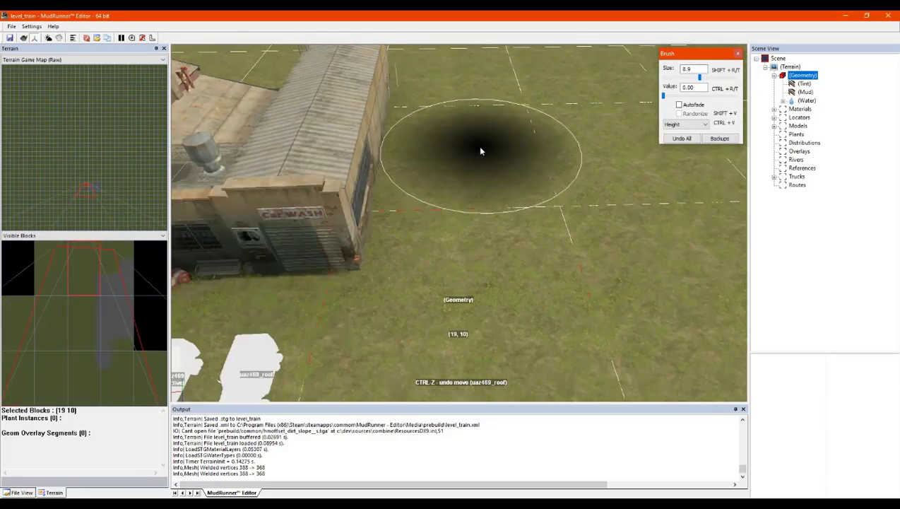
scroll(481, 151, down, 6)
alt+middle_drag(348, 188, 315, 177)
scroll(274, 148, down, 2)
scroll(273, 147, up, 3)
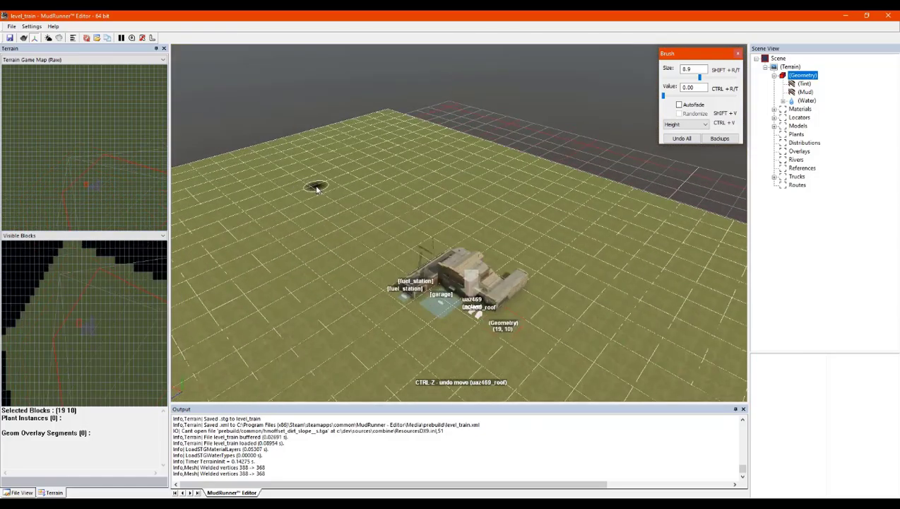
scroll(316, 188, up, 2)
scroll(318, 205, down, 1)
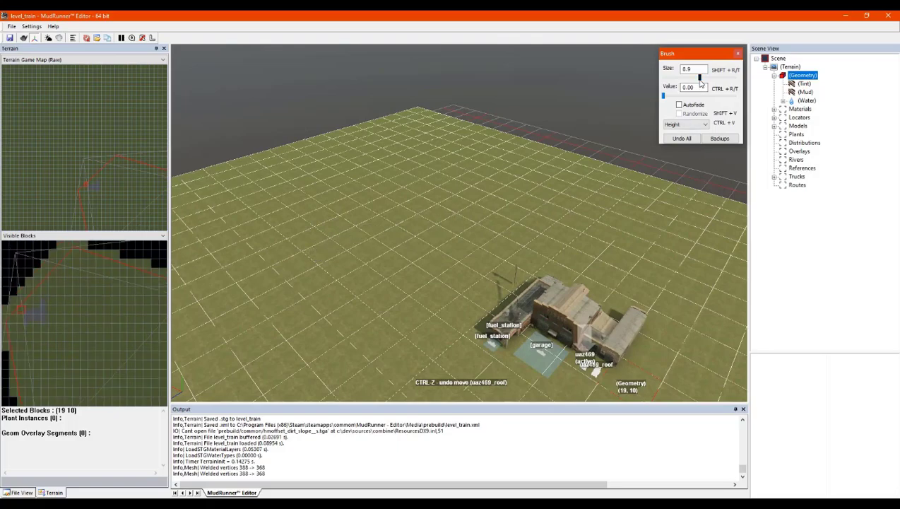
click(664, 98)
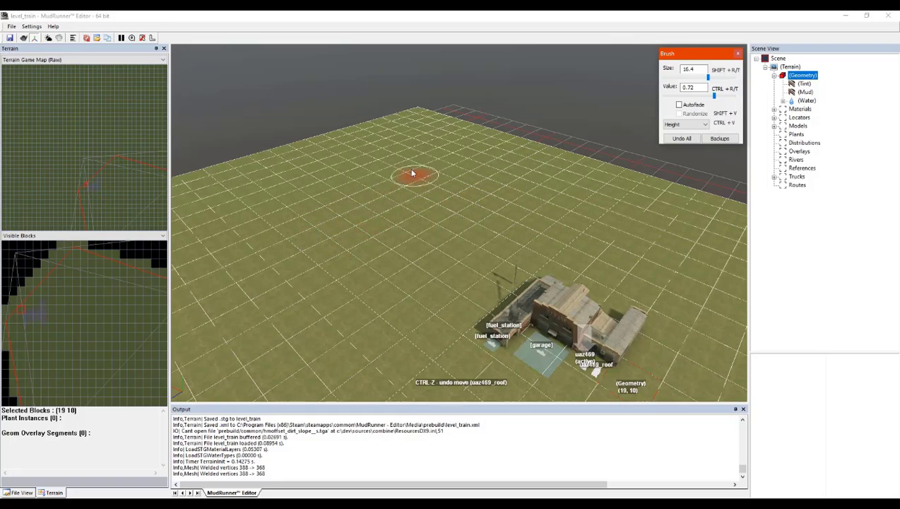
Examine the extent of the whole terrain and the garage's place on it from different angles
middle_drag(432, 218, 461, 220)
scroll(558, 226, down, 2)
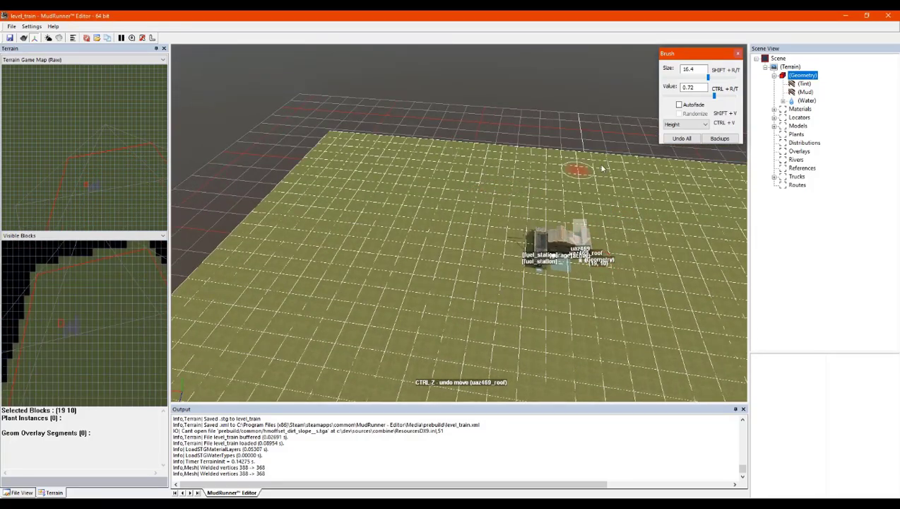
middle_drag(524, 203, 524, 207)
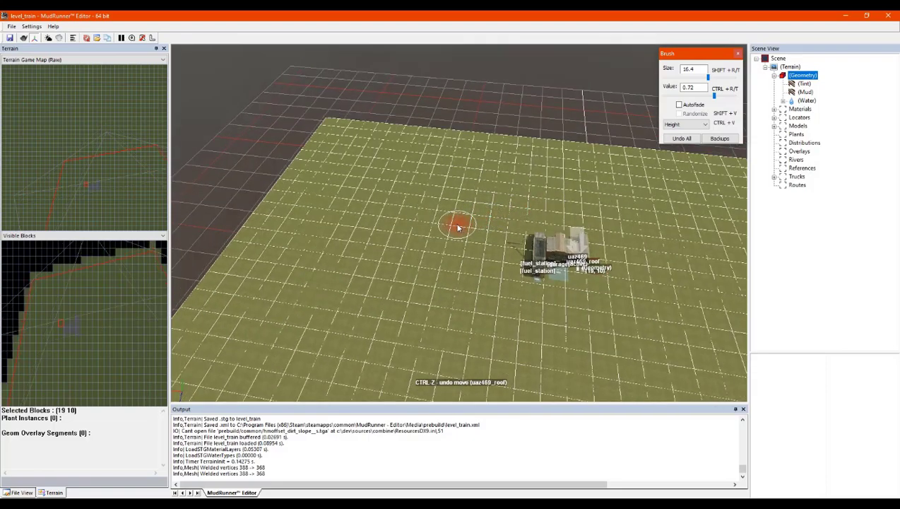
mouse_move(324, 145)
middle_down()
mouse_move(345, 152)
mouse_move(346, 167)
middle_up()
scroll(486, 198, down, 5)
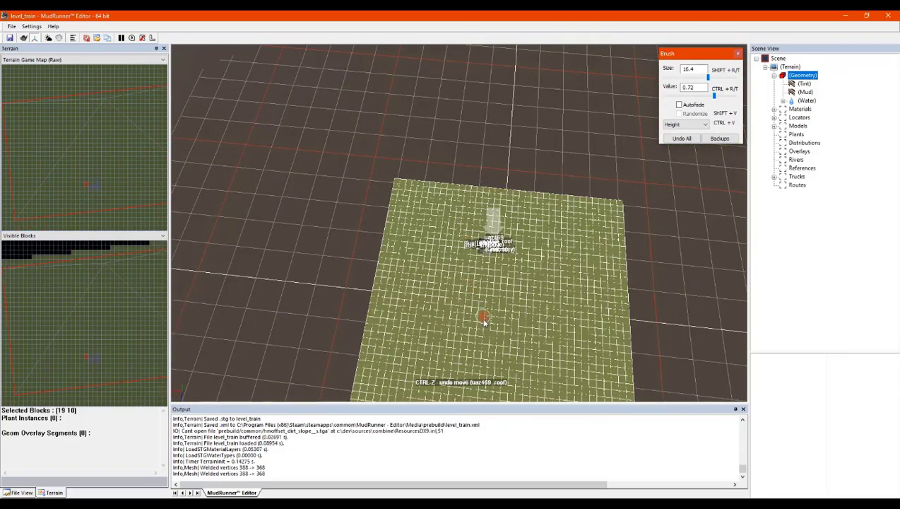
middle_drag(510, 320, 558, 315)
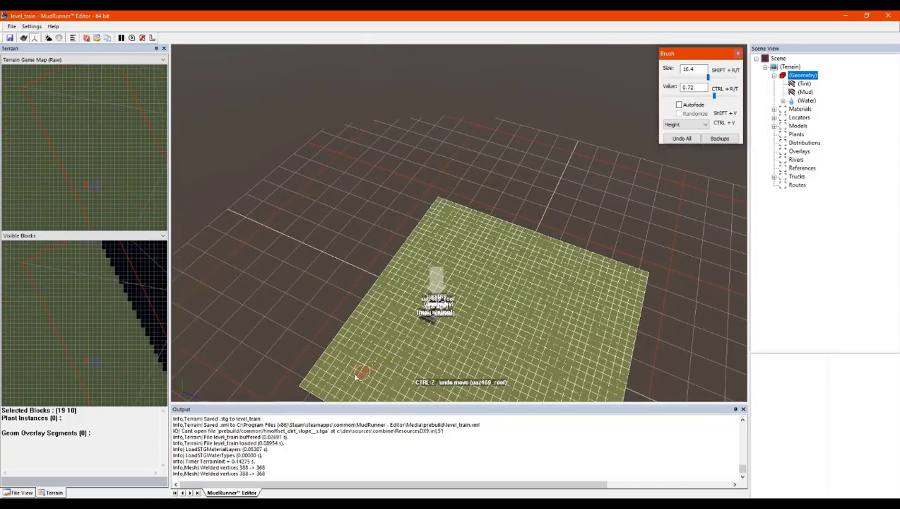
middle_drag(444, 389, 457, 398)
scroll(484, 376, down, 5)
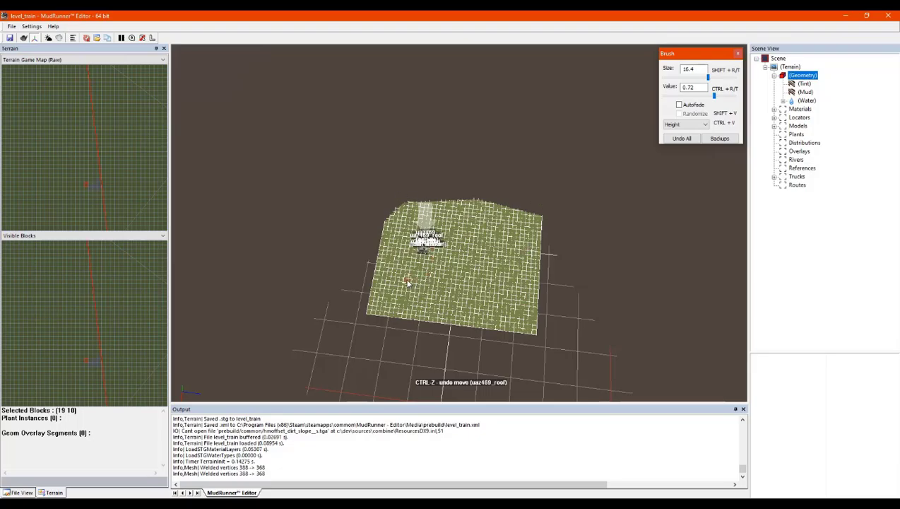
scroll(410, 283, up, 10)
mouse_move(478, 231)
middle_down()
mouse_move(496, 230)
mouse_move(475, 215)
mouse_move(446, 213)
mouse_move(647, 237)
mouse_move(663, 261)
mouse_move(517, 241)
mouse_move(423, 207)
mouse_move(416, 221)
middle_up()
scroll(416, 224, up, 3)
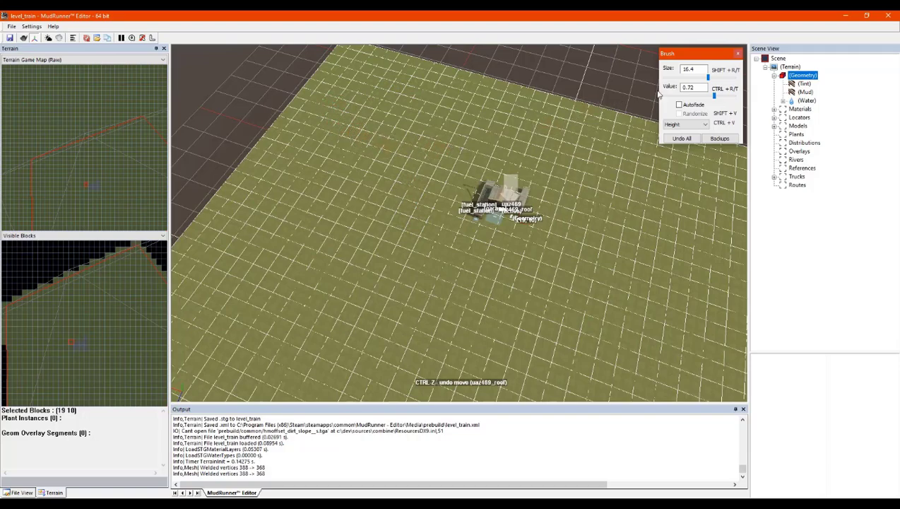
Set the Height brush value to 0.83 and raise a mound at the terrain corner behind the garage
drag(715, 99, 721, 100)
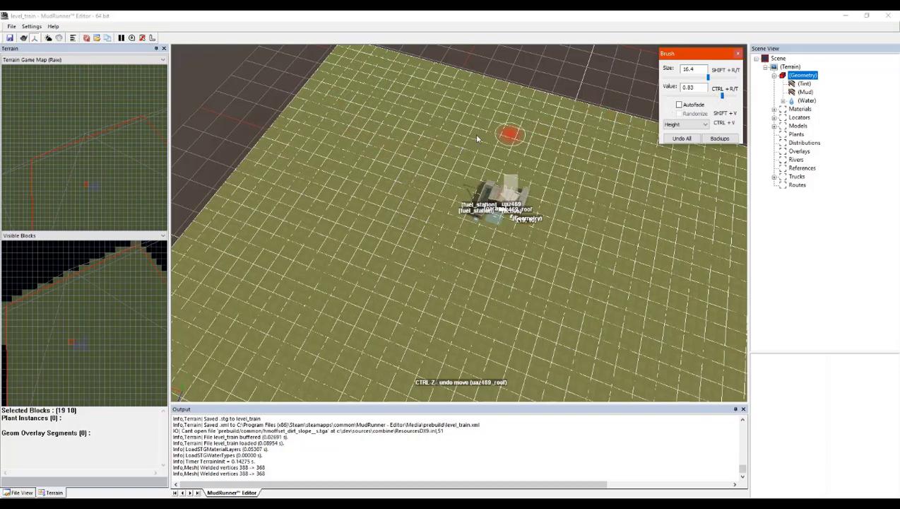
middle_drag(314, 114, 316, 112)
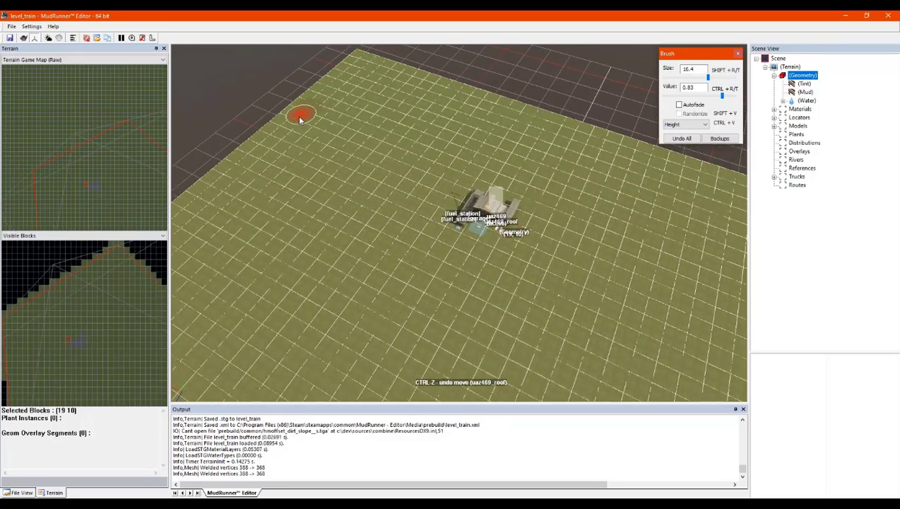
scroll(314, 140, up, 8)
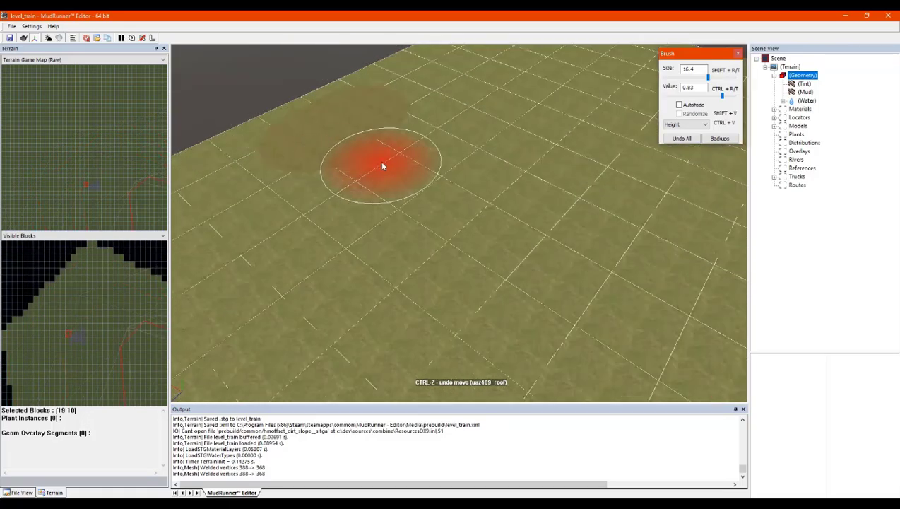
middle_drag(416, 169, 420, 167)
scroll(421, 167, down, 4)
mouse_move(490, 188)
mouse_down()
mouse_move(493, 228)
mouse_move(584, 241)
mouse_move(504, 222)
mouse_move(575, 171)
mouse_move(629, 197)
mouse_move(568, 173)
mouse_move(583, 155)
mouse_move(615, 165)
mouse_move(537, 171)
mouse_move(496, 149)
mouse_move(449, 165)
mouse_up()
mouse_move(350, 229)
mouse_down()
mouse_move(358, 257)
mouse_move(394, 284)
mouse_move(549, 297)
mouse_move(627, 267)
mouse_move(727, 175)
mouse_move(602, 199)
mouse_move(426, 212)
mouse_move(516, 199)
mouse_move(532, 175)
mouse_move(471, 177)
mouse_move(528, 169)
mouse_move(561, 145)
mouse_move(609, 161)
mouse_move(518, 133)
mouse_move(397, 148)
mouse_move(353, 177)
mouse_up()
mouse_move(319, 207)
mouse_down()
mouse_move(296, 235)
mouse_move(329, 283)
mouse_up()
Widen the raised area from the corner mound toward the garage and outward along the terrain edges
mouse_move(377, 291)
alt+middle_down()
mouse_move(403, 262)
mouse_move(399, 245)
mouse_move(456, 248)
mouse_move(421, 250)
mouse_move(422, 261)
alt+middle_up()
mouse_move(479, 264)
alt+middle_down()
mouse_move(607, 221)
mouse_move(434, 184)
mouse_move(482, 193)
mouse_move(477, 210)
mouse_move(420, 174)
alt+middle_up()
scroll(445, 197, down, 7)
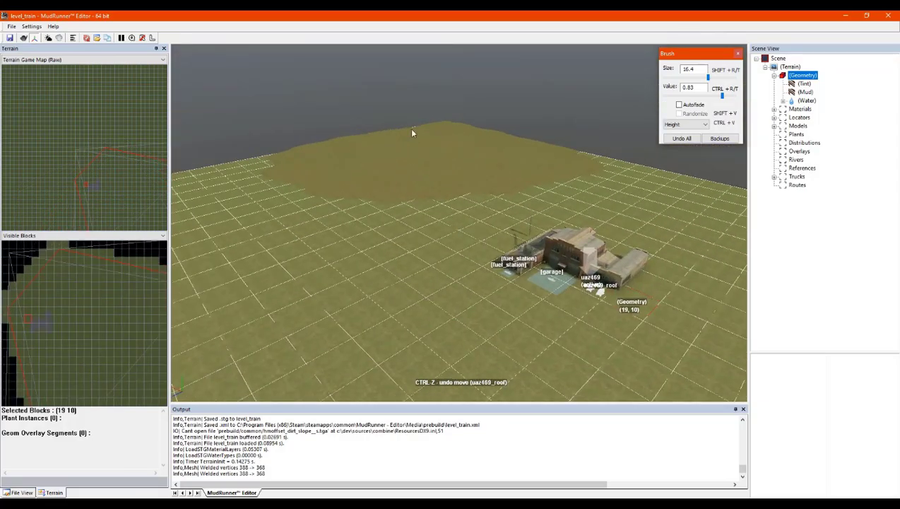
mouse_move(532, 174)
mouse_down()
mouse_move(590, 167)
mouse_move(628, 187)
mouse_move(537, 201)
mouse_move(508, 185)
mouse_move(361, 186)
mouse_up()
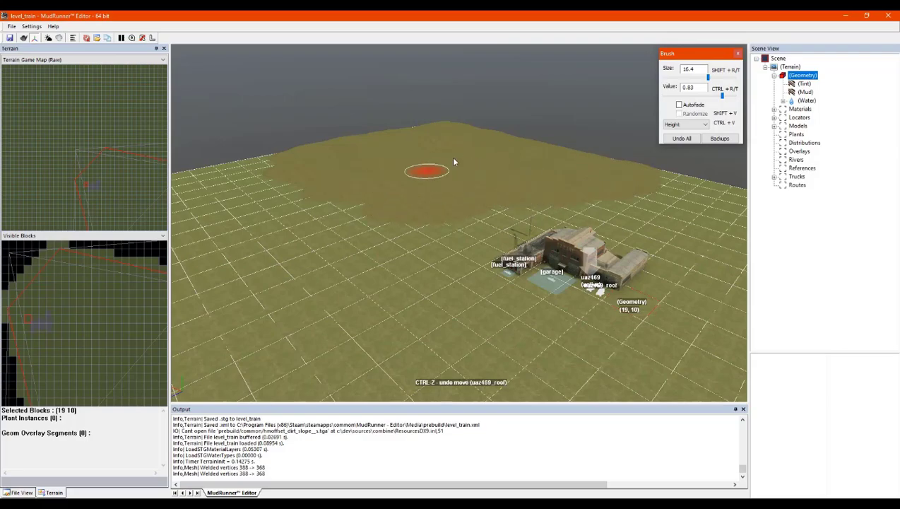
mouse_move(361, 173)
mouse_down()
mouse_move(378, 189)
mouse_move(357, 200)
mouse_move(248, 168)
mouse_move(233, 191)
mouse_up()
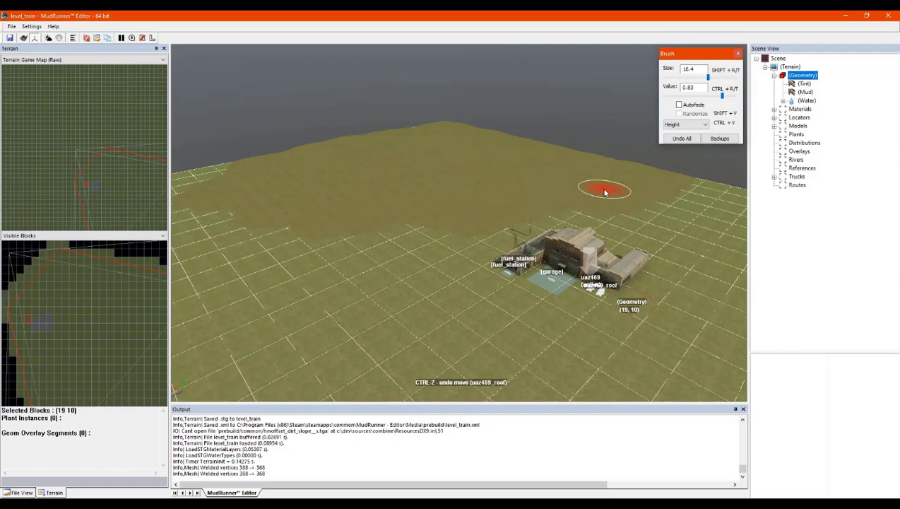
Build up the raised area into higher peaks and a steep ridge, brushing it from several sides
middle_drag(468, 181, 549, 176)
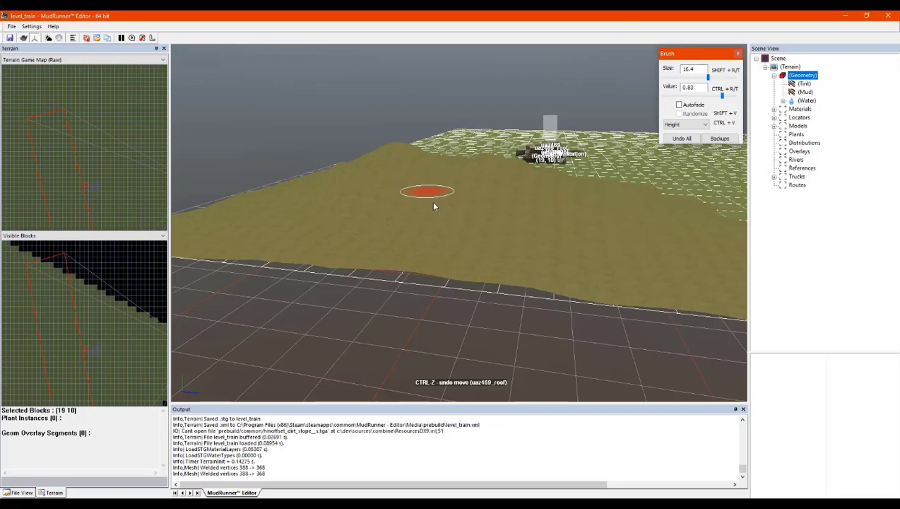
mouse_move(506, 220)
mouse_down()
mouse_move(385, 197)
mouse_move(347, 209)
mouse_move(324, 200)
mouse_up()
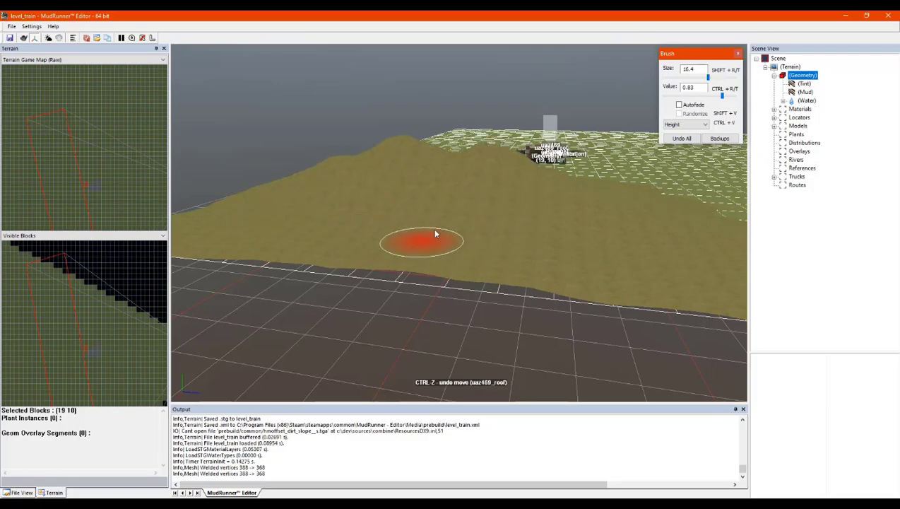
alt+middle_drag(500, 207, 429, 218)
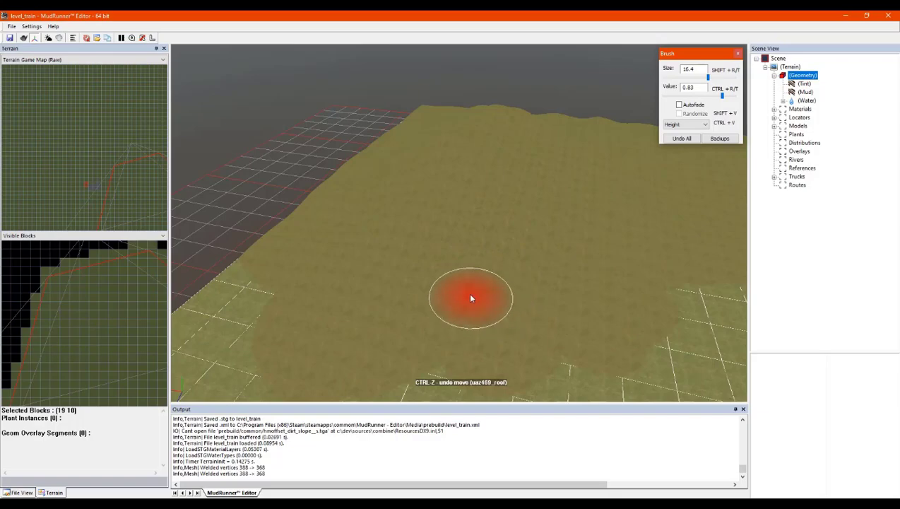
alt+middle_drag(488, 294, 522, 272)
drag(495, 279, 483, 277)
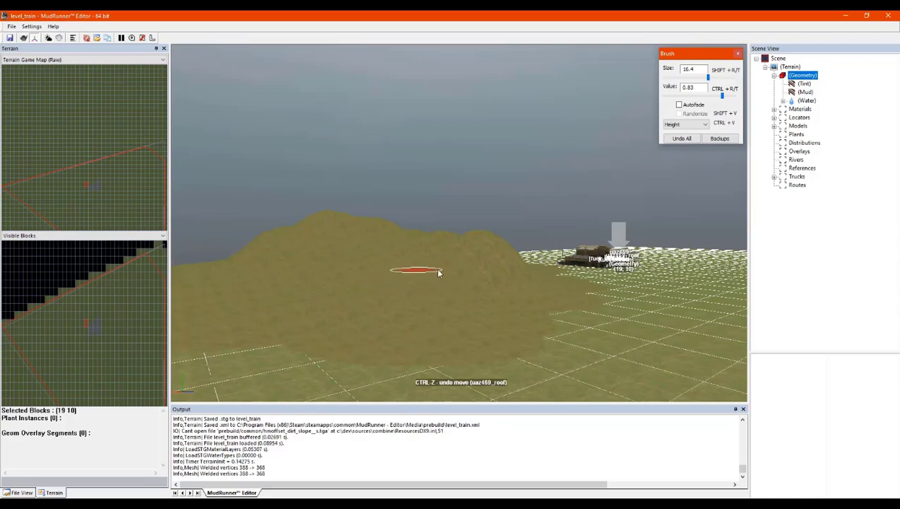
right_drag(558, 308, 483, 305)
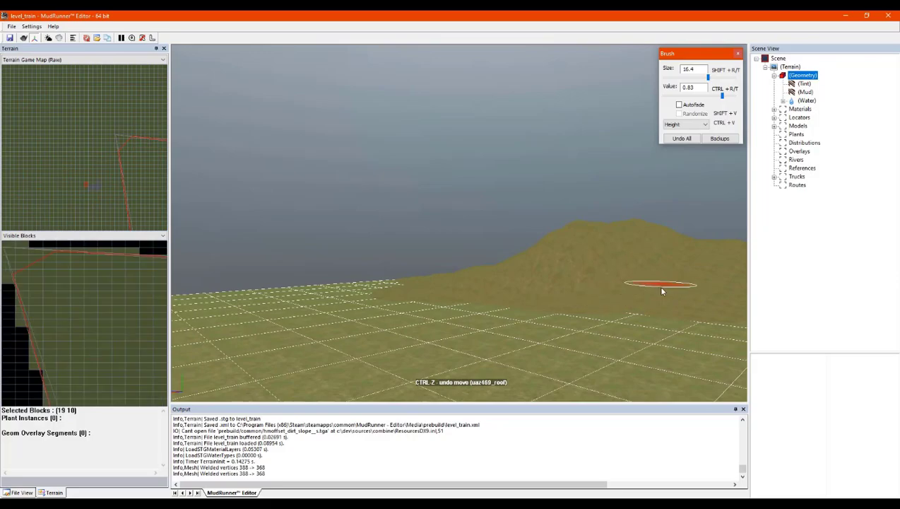
mouse_move(585, 289)
mouse_down()
mouse_move(570, 296)
mouse_move(593, 306)
mouse_move(630, 292)
mouse_move(595, 302)
mouse_move(555, 290)
mouse_move(556, 303)
mouse_move(568, 296)
mouse_move(548, 295)
mouse_move(572, 291)
mouse_move(557, 301)
mouse_move(583, 285)
mouse_move(570, 289)
mouse_up()
mouse_move(570, 288)
middle_down()
mouse_move(594, 285)
mouse_move(595, 294)
mouse_move(546, 298)
mouse_move(573, 308)
mouse_move(564, 333)
mouse_move(506, 304)
mouse_move(442, 234)
mouse_move(445, 215)
mouse_move(572, 118)
mouse_move(564, 128)
mouse_move(559, 116)
middle_up()
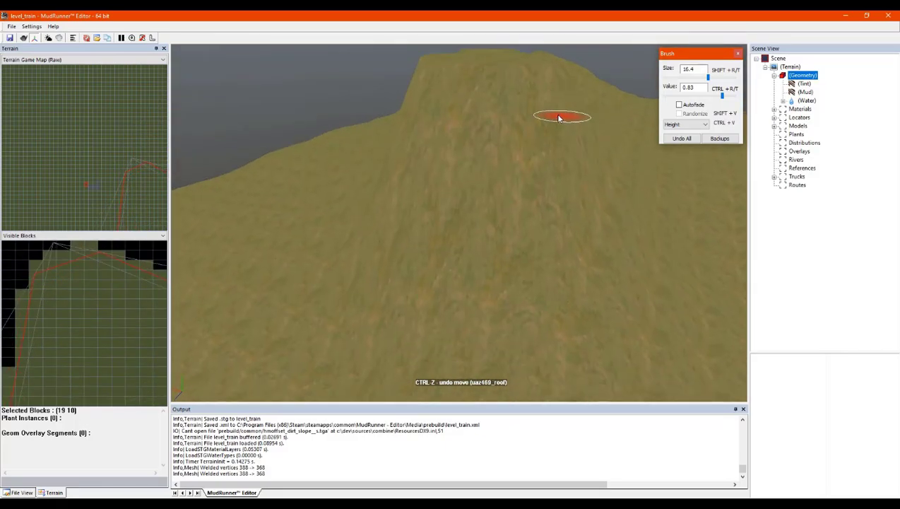
Examine the hill's steep ridge, slopes and outer edges from different angles and distances
middle_drag(512, 94, 504, 95)
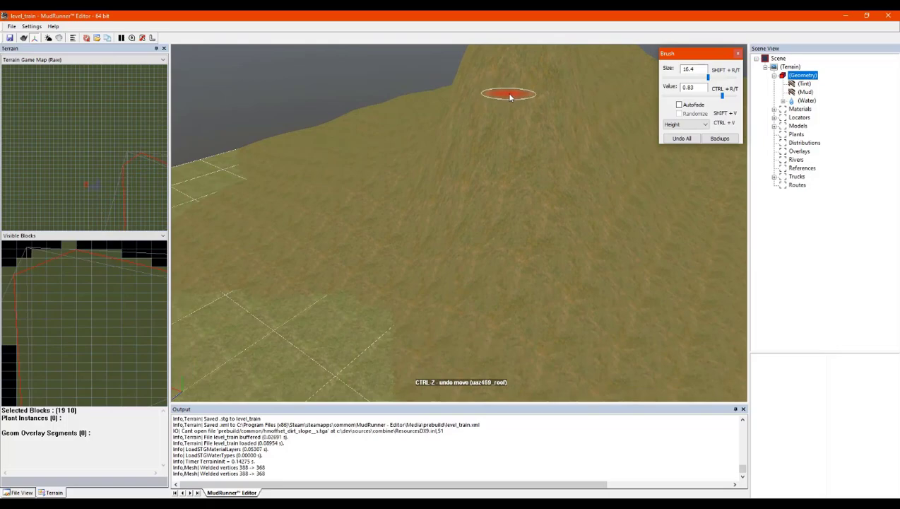
scroll(515, 96, down, 3)
scroll(482, 156, up, 3)
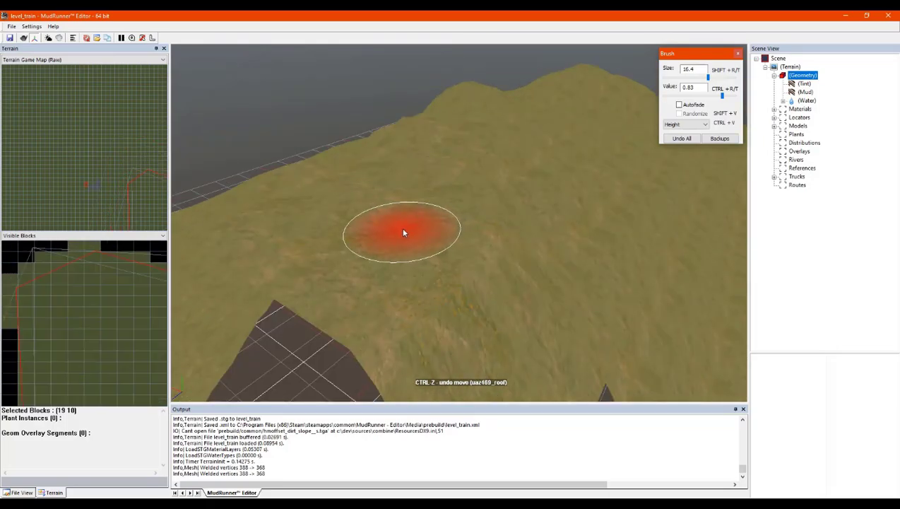
scroll(401, 229, down, 2)
middle_drag(417, 234, 416, 227)
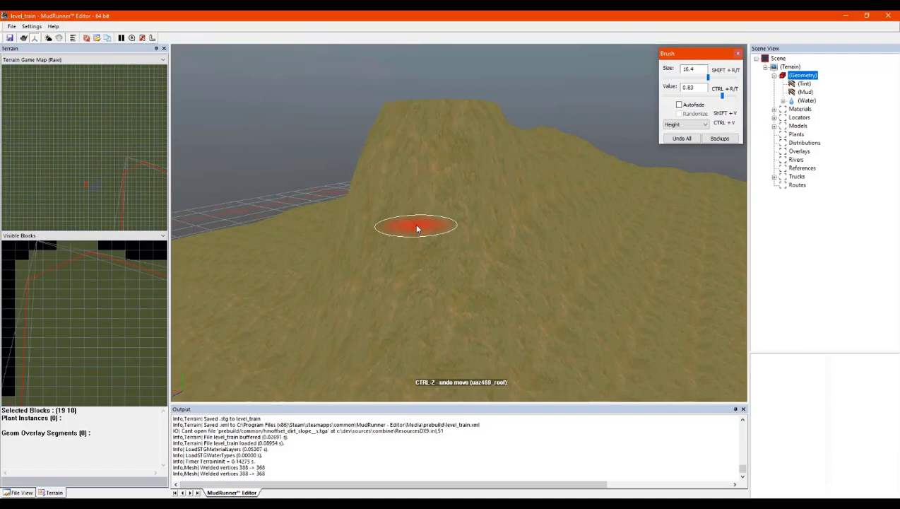
mouse_move(457, 198)
middle_down()
mouse_move(445, 200)
mouse_move(459, 206)
mouse_move(462, 195)
mouse_move(522, 189)
middle_up()
scroll(512, 187, down, 4)
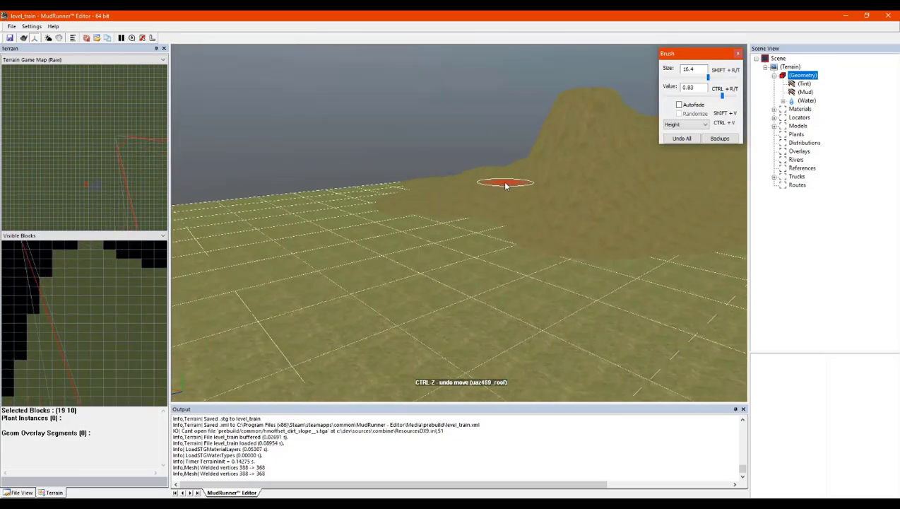
middle_drag(587, 181, 566, 195)
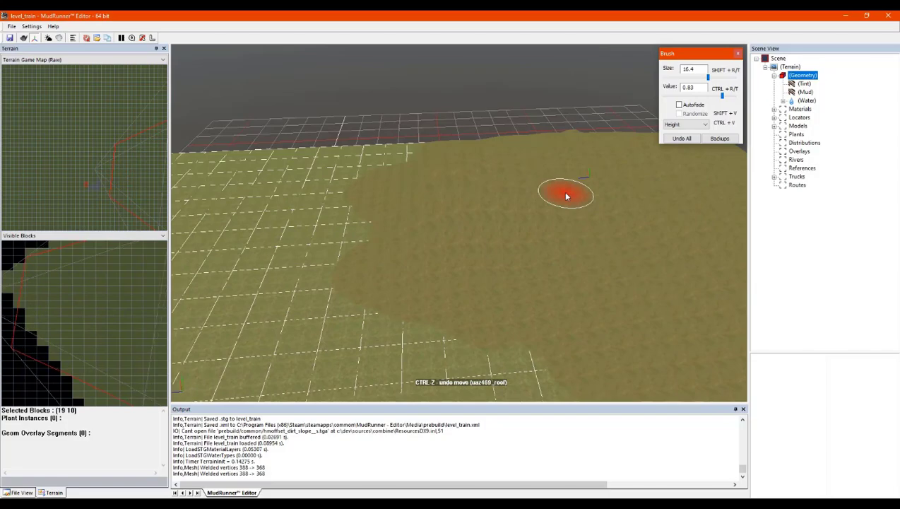
middle_drag(464, 187, 486, 185)
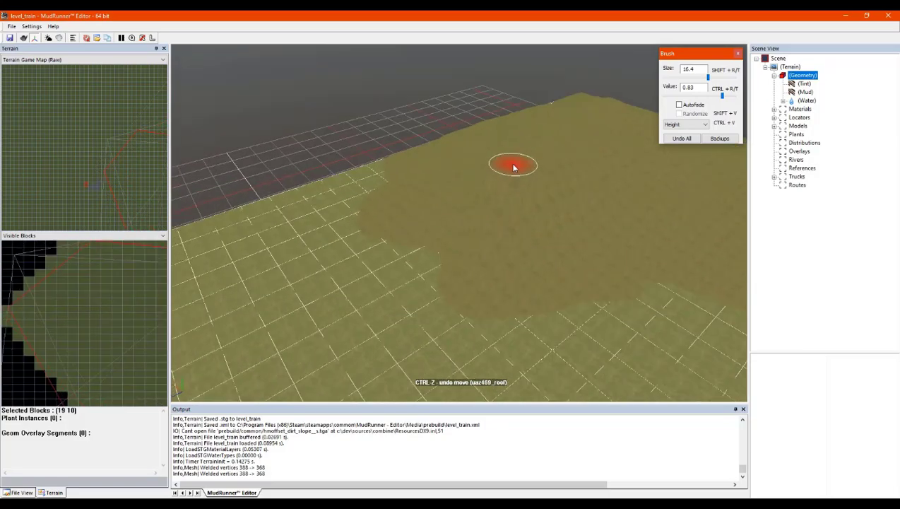
scroll(514, 170, up, 5)
mouse_move(468, 235)
middle_down()
mouse_move(424, 241)
mouse_move(470, 221)
mouse_move(539, 235)
mouse_move(515, 226)
mouse_move(515, 236)
middle_up()
mouse_move(424, 153)
middle_down()
mouse_move(428, 213)
mouse_move(477, 278)
mouse_move(472, 314)
mouse_move(513, 292)
middle_up()
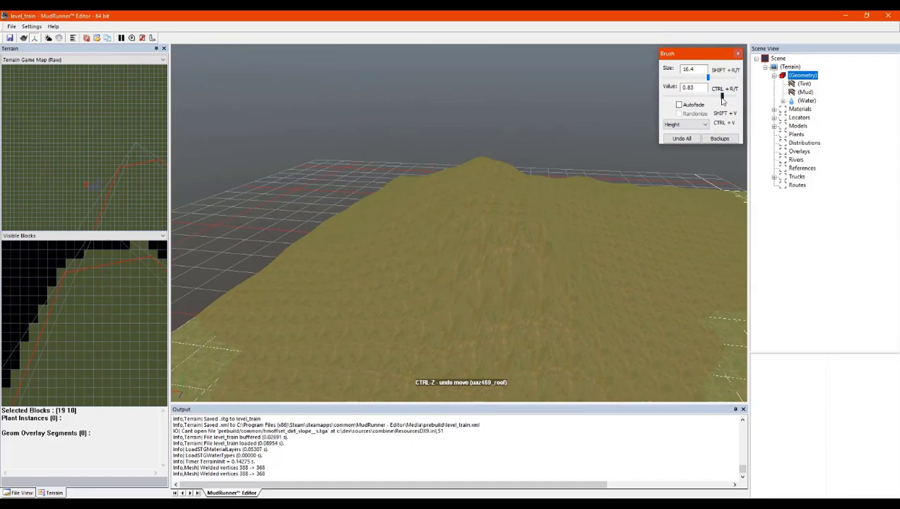
Set the terrain brush value to 0.62 and change its mode from Height to Flatten
drag(721, 101, 703, 99)
drag(699, 97, 696, 97)
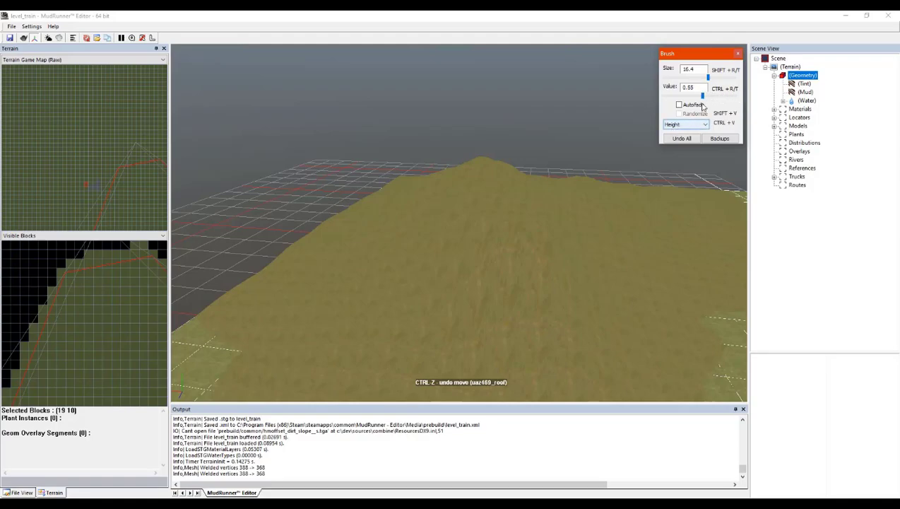
click(690, 124)
click(682, 134)
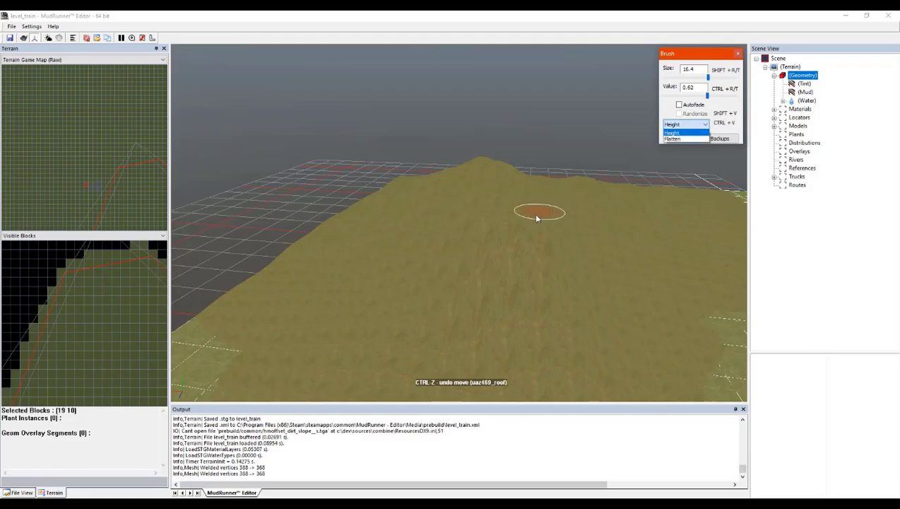
click(476, 235)
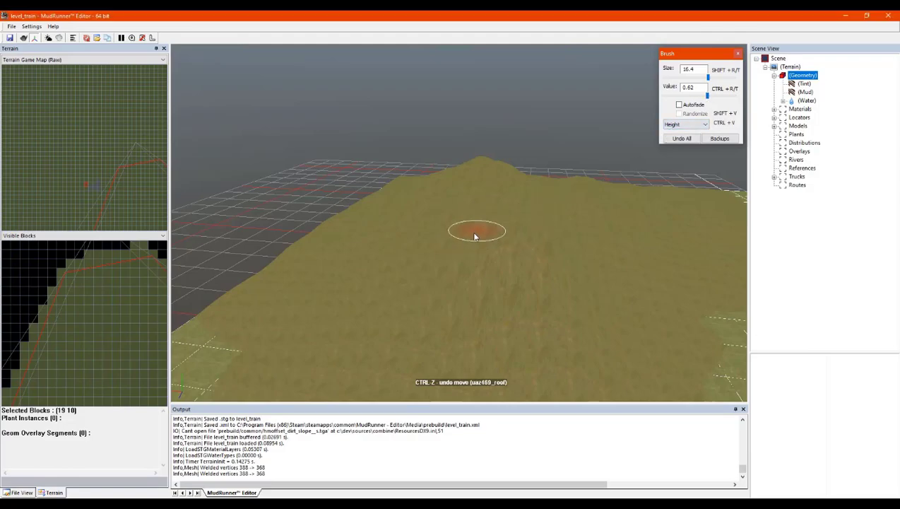
mouse_move(488, 243)
right_down()
mouse_move(543, 216)
mouse_move(492, 215)
mouse_move(422, 177)
mouse_move(376, 174)
mouse_move(490, 245)
mouse_move(707, 314)
mouse_move(572, 278)
right_up()
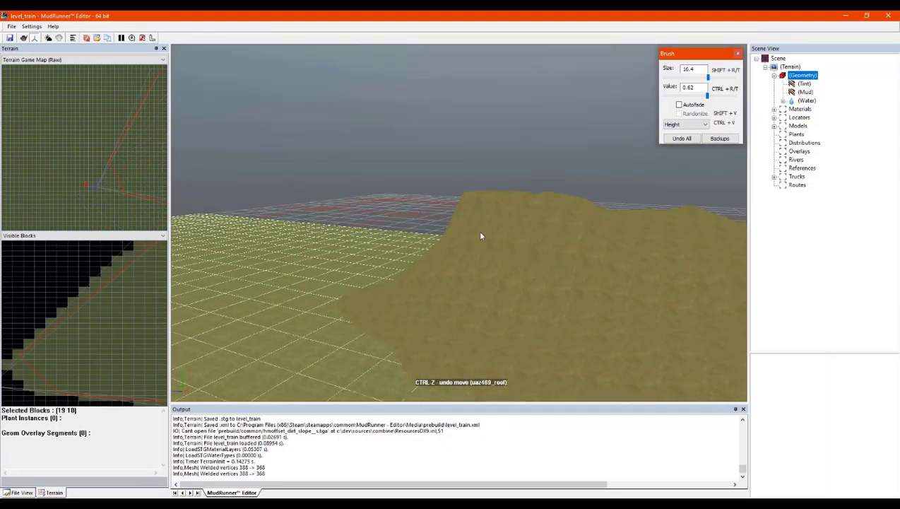
click(680, 125)
click(678, 140)
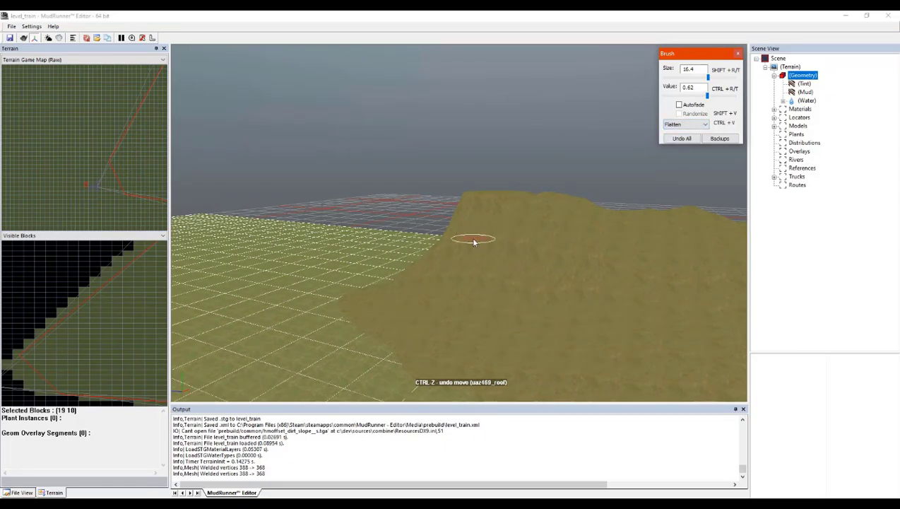
Flatten the steep side of the hill with the brush and check its shape from different angles
right_drag(482, 250, 506, 319)
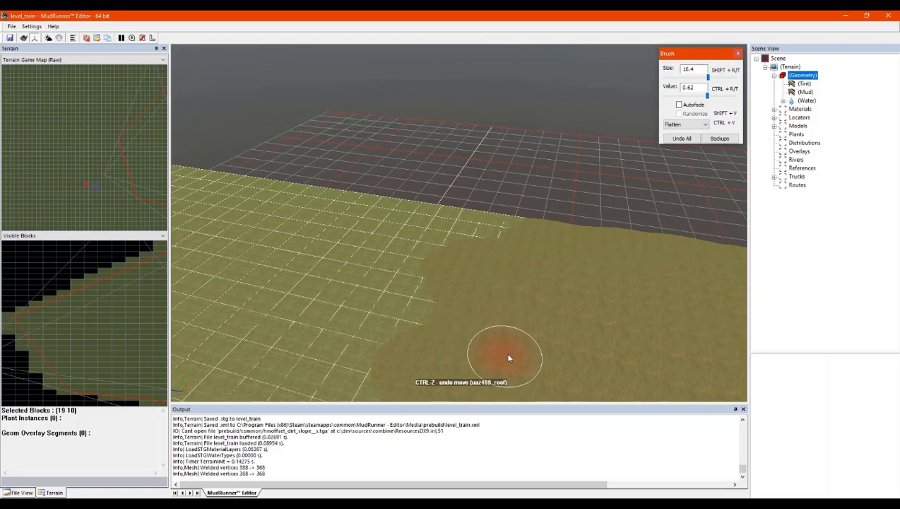
mouse_move(464, 306)
right_down()
mouse_move(482, 307)
mouse_move(486, 279)
right_up()
mouse_move(475, 305)
mouse_down()
mouse_move(475, 315)
mouse_move(504, 299)
mouse_move(505, 308)
mouse_move(565, 309)
mouse_move(563, 287)
mouse_move(531, 311)
mouse_move(561, 291)
mouse_up()
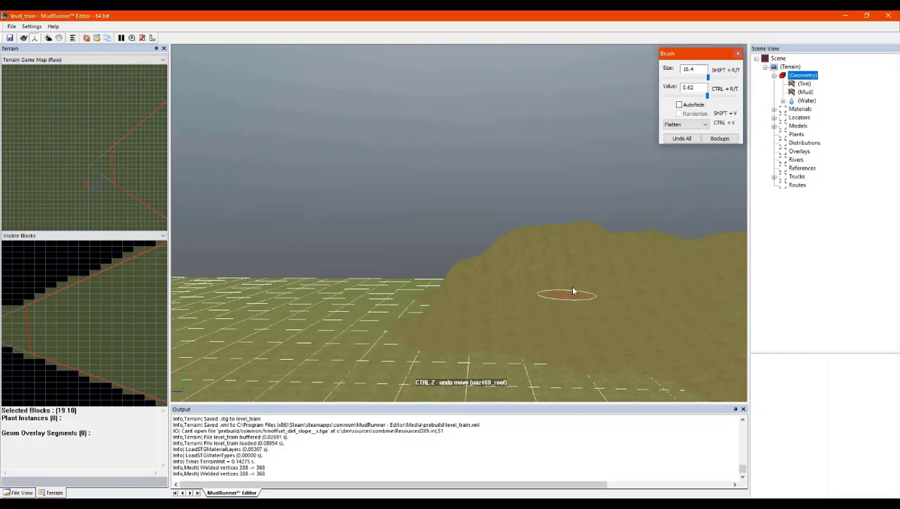
right_drag(562, 286, 568, 301)
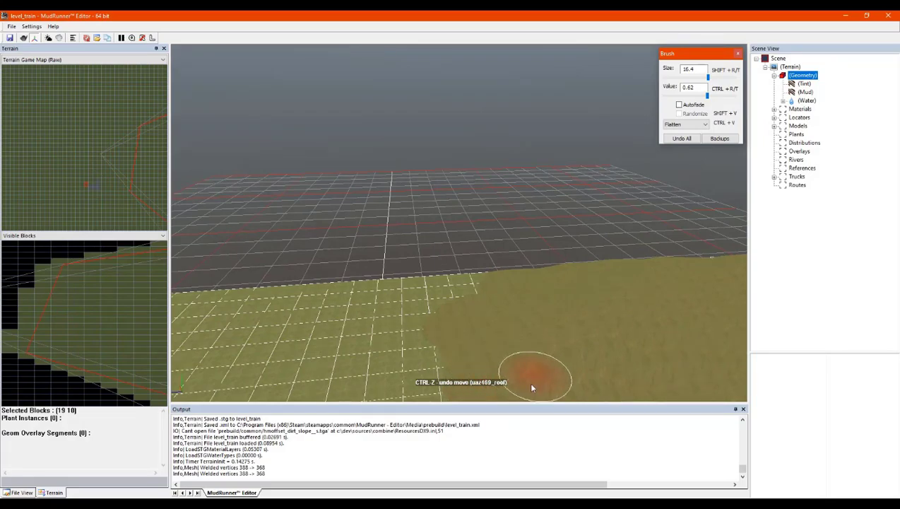
scroll(531, 367, up, 3)
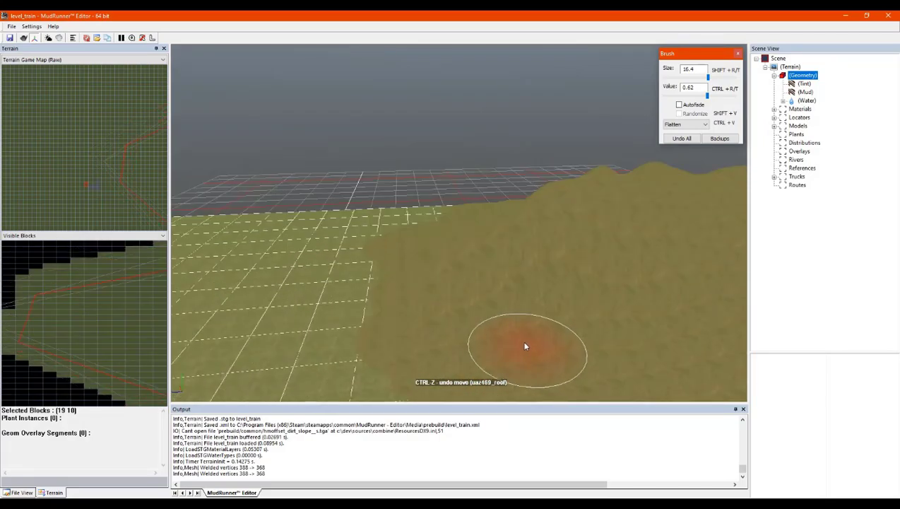
mouse_move(528, 275)
middle_down()
mouse_move(558, 266)
mouse_move(586, 276)
mouse_move(557, 262)
middle_up()
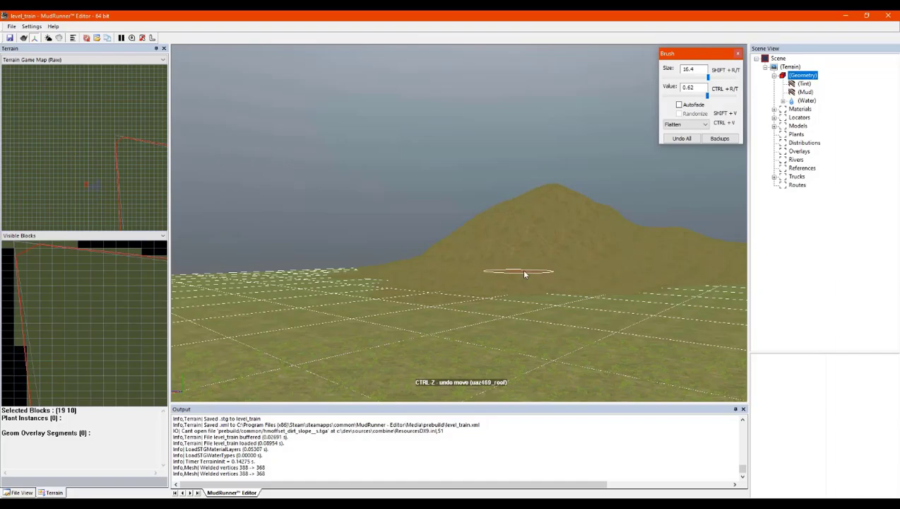
alt+drag(545, 264, 542, 278)
mouse_move(528, 316)
alt+mouse_down()
mouse_move(466, 317)
mouse_move(465, 336)
mouse_move(429, 343)
mouse_move(480, 328)
mouse_move(502, 299)
alt+mouse_up()
Return the brush to Height mode with a size of 38.1 and a value of 0.80
click(684, 125)
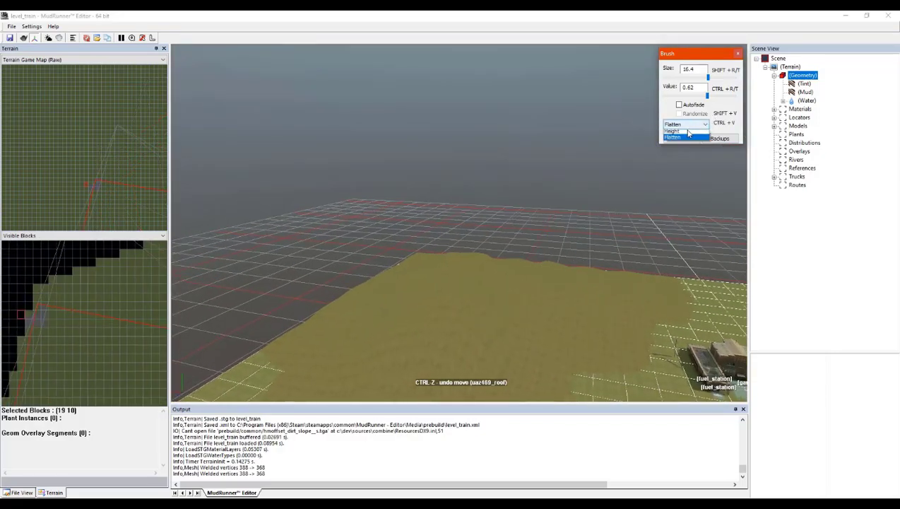
click(684, 133)
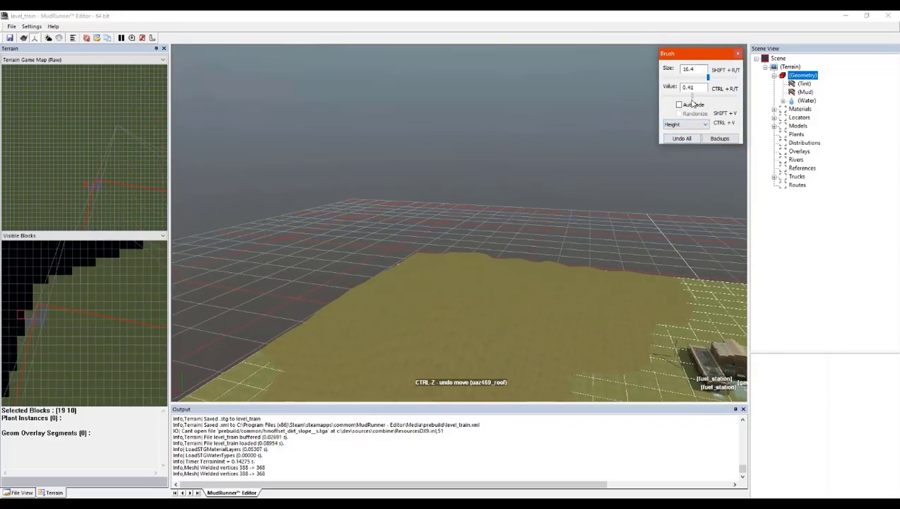
alt+drag(464, 360, 438, 340)
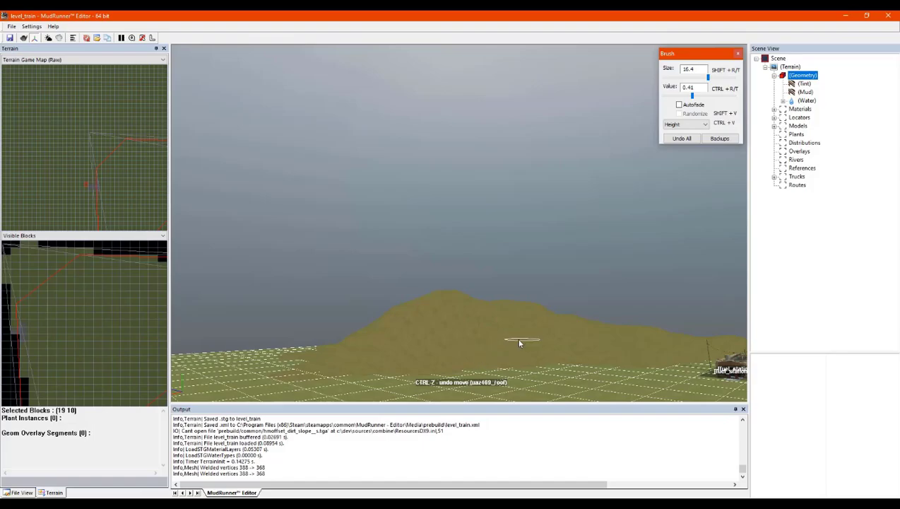
mouse_move(508, 357)
alt+mouse_down()
mouse_move(502, 366)
mouse_move(535, 361)
mouse_move(576, 326)
mouse_move(580, 337)
mouse_move(477, 321)
mouse_move(544, 304)
mouse_move(677, 296)
mouse_move(690, 277)
mouse_move(674, 261)
mouse_move(672, 270)
mouse_move(695, 275)
alt+mouse_up()
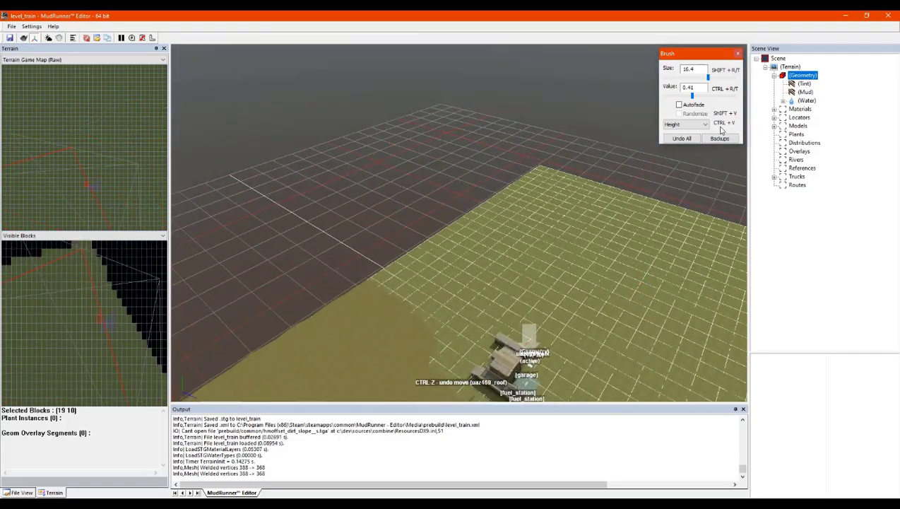
drag(695, 98, 721, 100)
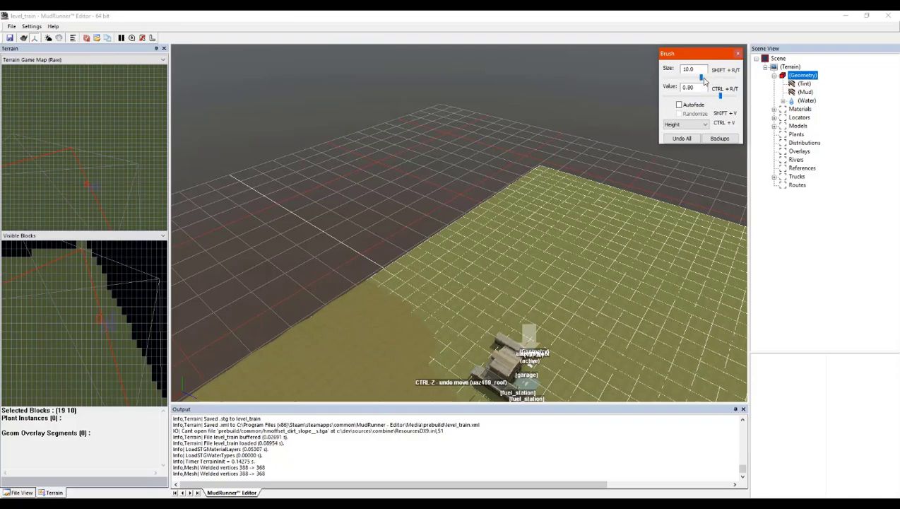
drag(702, 79, 722, 79)
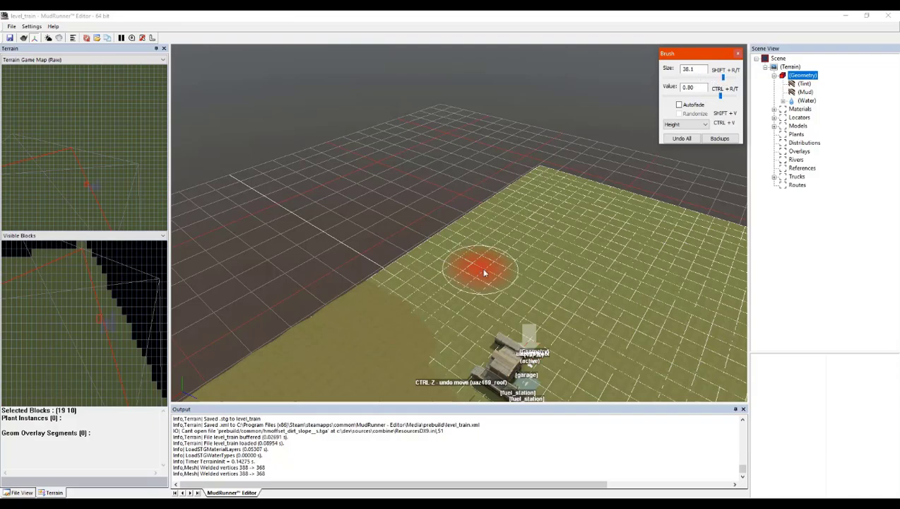
Raise the ground along the map edge and around the corner behind the garage with the Height brush
mouse_move(546, 262)
mouse_down()
mouse_move(494, 261)
mouse_move(566, 238)
mouse_move(563, 229)
mouse_move(611, 224)
mouse_up()
mouse_move(611, 237)
right_down()
mouse_move(617, 253)
mouse_move(637, 238)
mouse_move(571, 291)
right_up()
mouse_move(571, 295)
mouse_down()
mouse_move(510, 357)
mouse_move(502, 257)
mouse_move(515, 232)
mouse_up()
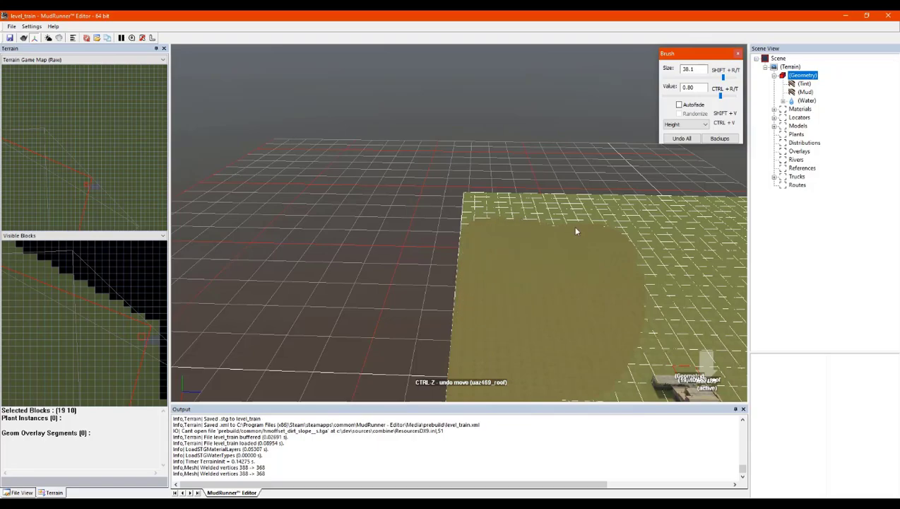
mouse_move(591, 225)
right_down()
mouse_move(531, 233)
mouse_move(586, 255)
right_up()
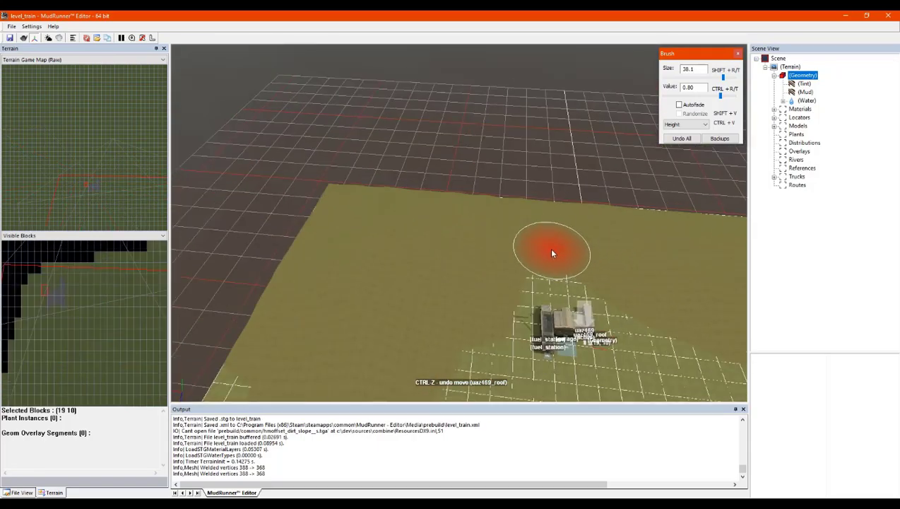
right_drag(700, 235, 708, 244)
Extend the raised ground from the hillside out toward the neighbouring map edge with the Height brush
scroll(709, 244, up, 5)
right_drag(438, 219, 416, 197)
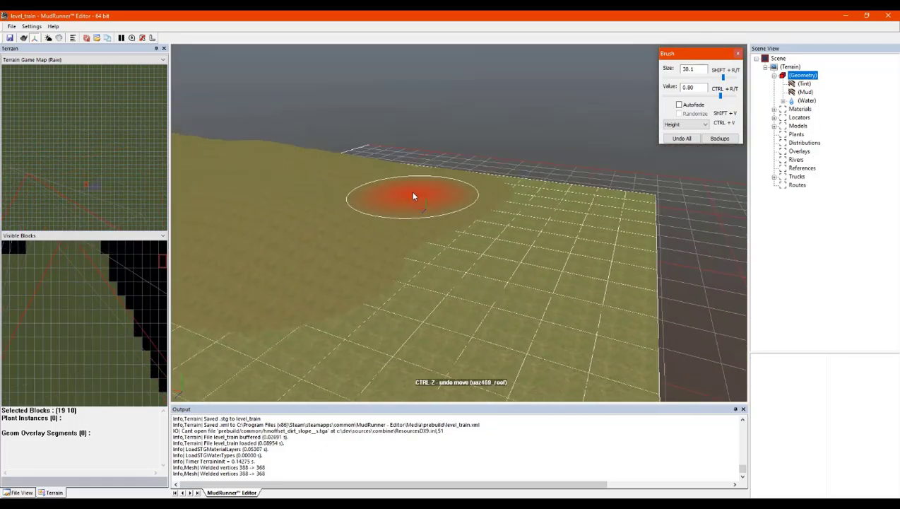
mouse_move(359, 203)
mouse_down()
mouse_move(538, 227)
mouse_move(574, 243)
mouse_move(611, 209)
mouse_move(525, 201)
mouse_move(610, 222)
mouse_move(666, 218)
mouse_move(635, 257)
mouse_move(677, 257)
mouse_move(635, 281)
mouse_move(641, 297)
mouse_move(621, 224)
mouse_move(591, 209)
mouse_move(523, 216)
mouse_up()
alt+middle_drag(524, 215, 560, 235)
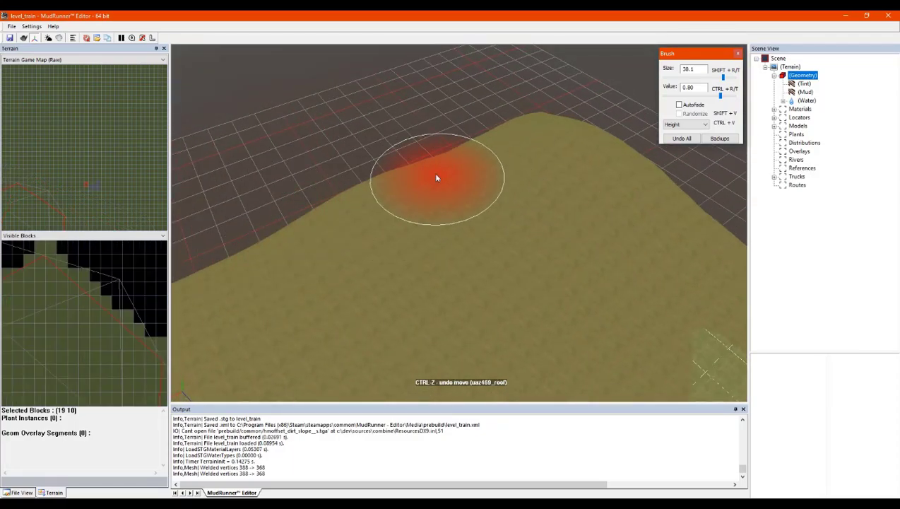
Build up the ground beside the existing peak into a broader hill with several rises
scroll(426, 257, down, 2)
scroll(452, 282, up, 3)
mouse_move(491, 324)
right_down()
mouse_move(500, 286)
mouse_move(474, 292)
right_up()
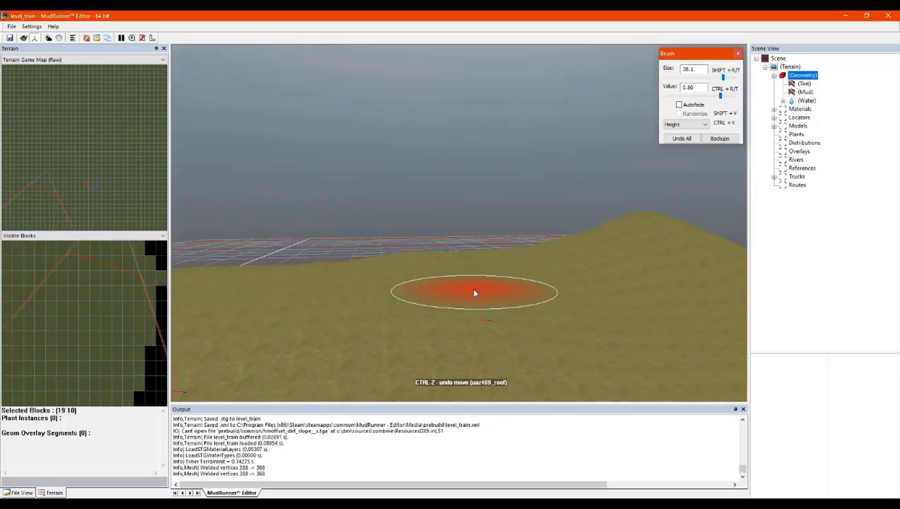
mouse_move(491, 298)
mouse_down()
mouse_move(388, 316)
mouse_move(254, 292)
mouse_move(516, 275)
mouse_move(551, 337)
mouse_move(679, 311)
mouse_move(664, 330)
mouse_up()
scroll(622, 323, down, 2)
scroll(622, 323, down, 1)
mouse_move(580, 327)
mouse_down()
mouse_move(605, 282)
mouse_move(506, 299)
mouse_move(332, 280)
mouse_move(285, 303)
mouse_move(496, 277)
mouse_move(376, 337)
mouse_move(291, 340)
mouse_move(263, 315)
mouse_move(359, 294)
mouse_up()
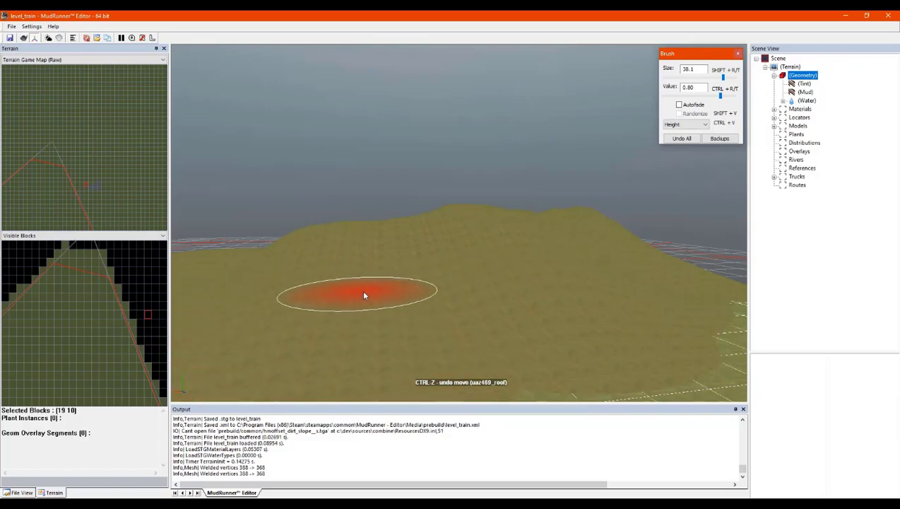
Widen the foot of the hill over the flat grid in front of it with the Height brush
scroll(385, 292, down, 3)
mouse_move(415, 289)
mouse_down()
mouse_move(432, 274)
mouse_move(502, 300)
mouse_up()
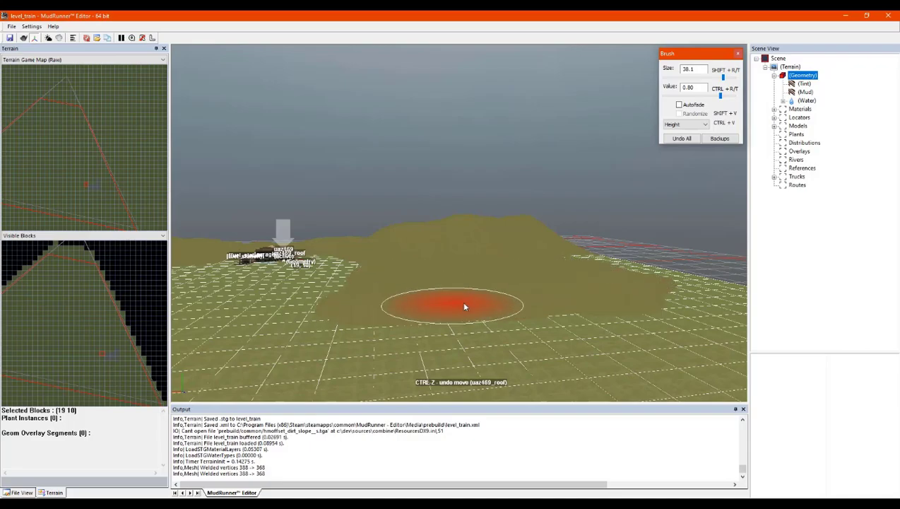
mouse_move(603, 277)
mouse_down()
mouse_move(510, 319)
mouse_move(506, 290)
mouse_up()
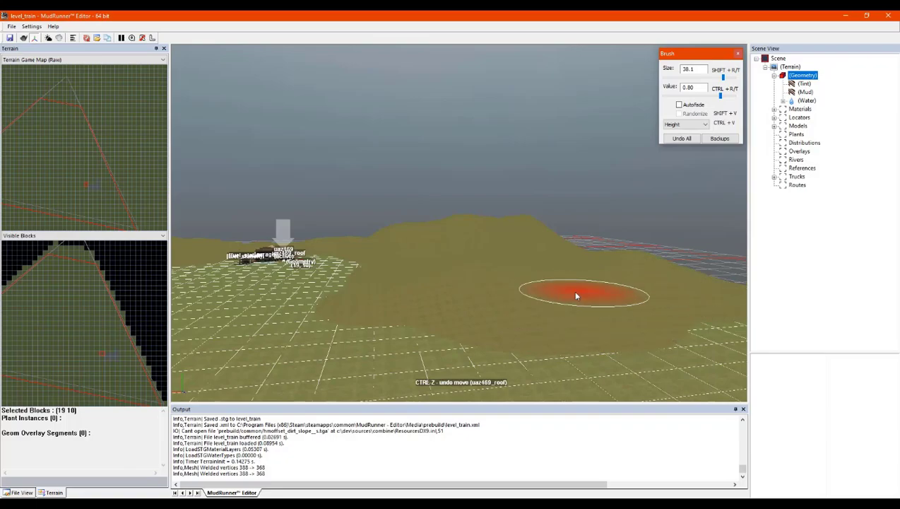
Continue the raised terrain along the map edge to the far corner and fill in the area around that corner
mouse_move(535, 284)
middle_down()
mouse_move(593, 305)
mouse_move(526, 294)
middle_up()
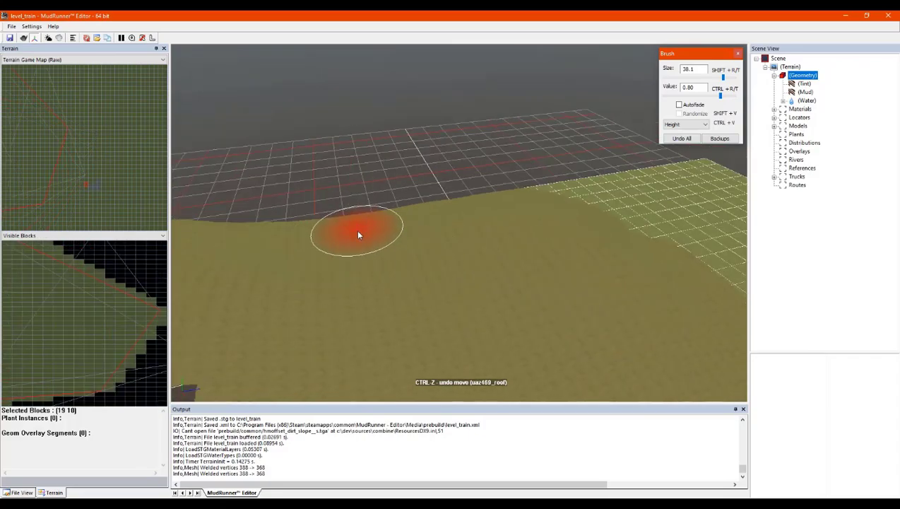
drag(602, 212, 605, 191)
drag(686, 202, 706, 206)
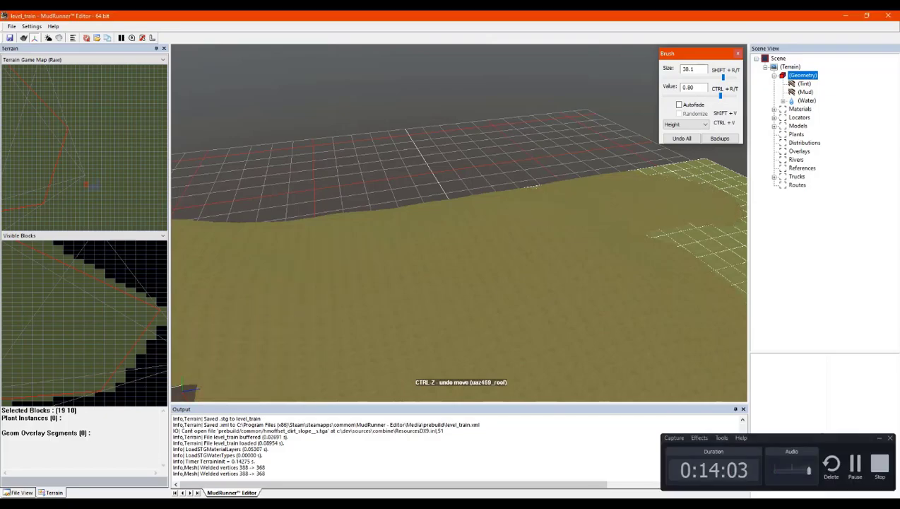
middle_drag(555, 243, 755, 280)
scroll(708, 238, down, 3)
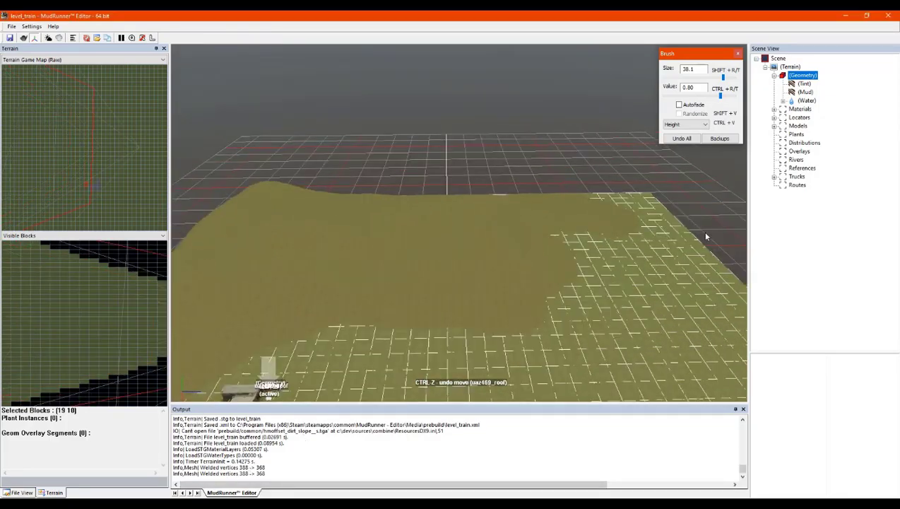
scroll(624, 218, up, 3)
mouse_move(615, 211)
mouse_down()
mouse_move(618, 204)
mouse_move(541, 190)
mouse_up()
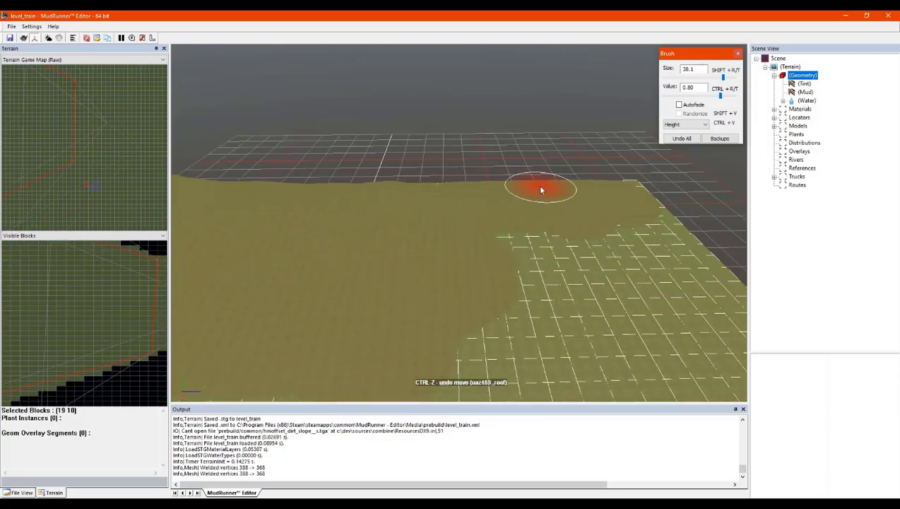
drag(634, 205, 529, 245)
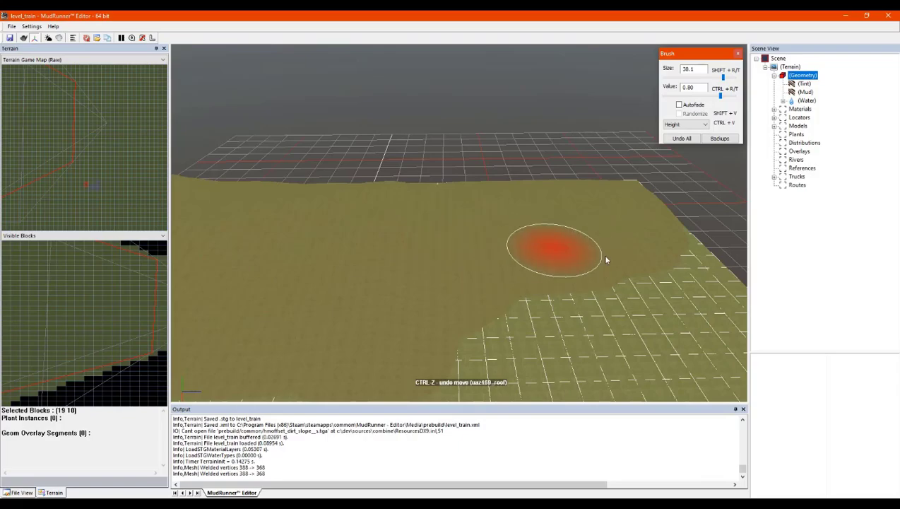
drag(606, 260, 682, 274)
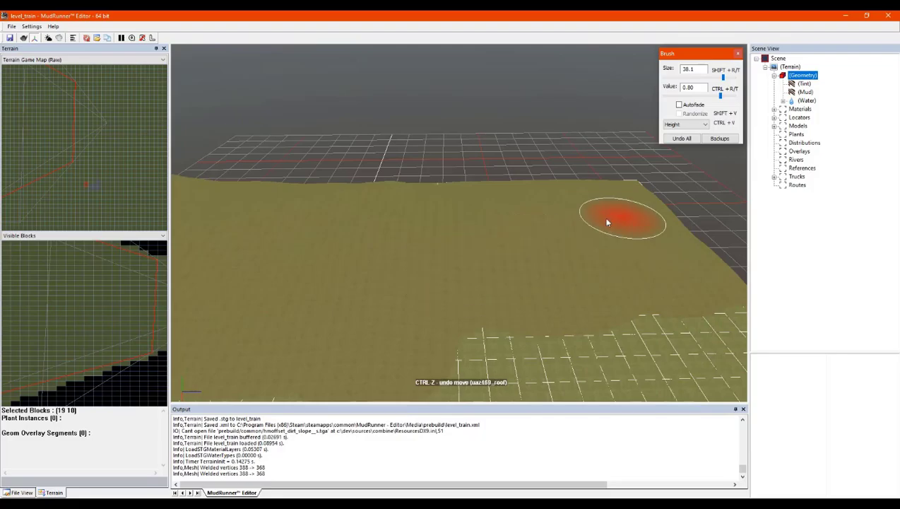
Raise a new stretch of ground along the opposite map edge, starting at the end of the existing hills
mouse_move(548, 228)
alt+middle_down()
mouse_move(554, 287)
mouse_move(576, 238)
mouse_move(561, 255)
alt+middle_up()
scroll(435, 124, down, 5)
scroll(417, 170, up, 5)
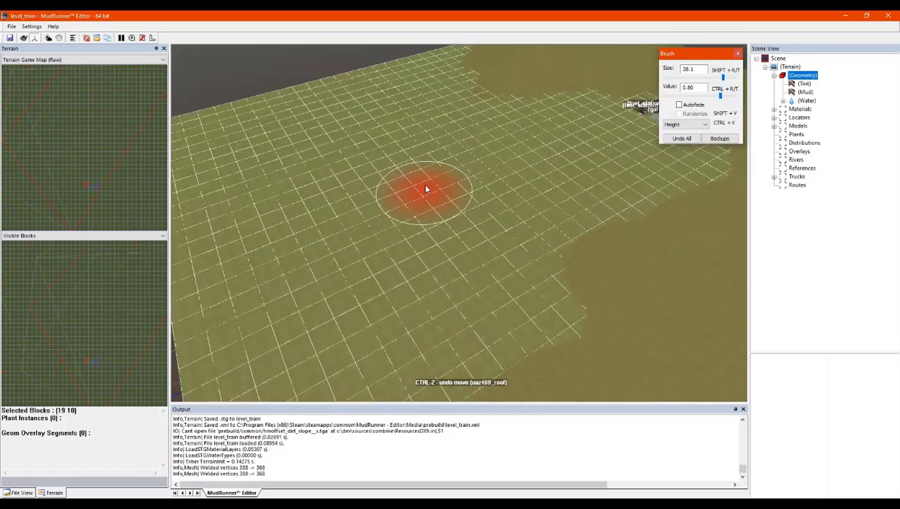
mouse_move(374, 134)
alt+middle_down()
mouse_move(375, 151)
mouse_move(414, 138)
mouse_move(385, 134)
alt+middle_up()
mouse_move(319, 151)
mouse_down()
mouse_move(310, 88)
mouse_move(291, 97)
mouse_up()
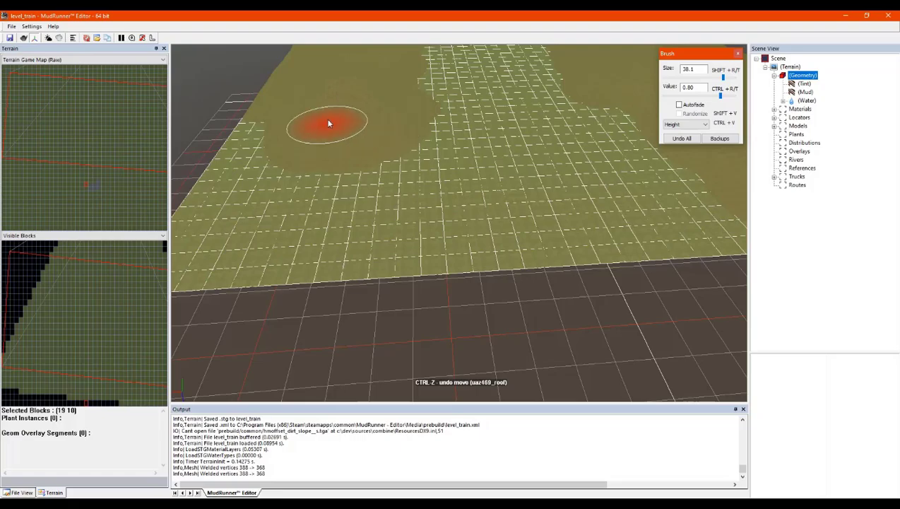
Add height to the new stretch and extend it along the remaining map edges, leaving a flat valley leading to the garage
mouse_move(338, 99)
alt+middle_down()
mouse_move(445, 257)
mouse_move(463, 259)
alt+middle_up()
scroll(463, 258, up, 5)
mouse_move(465, 214)
alt+middle_down()
mouse_move(451, 196)
mouse_move(439, 206)
alt+middle_up()
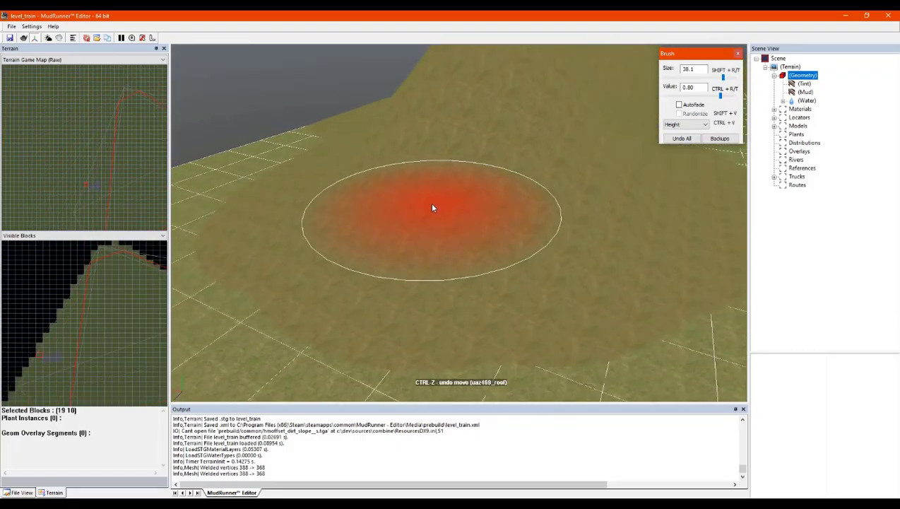
mouse_move(479, 208)
mouse_down()
mouse_move(505, 240)
mouse_move(492, 233)
mouse_move(496, 249)
mouse_move(482, 240)
mouse_move(492, 203)
mouse_move(484, 205)
mouse_move(481, 236)
mouse_up()
mouse_move(501, 216)
alt+middle_down()
mouse_move(445, 212)
mouse_move(472, 215)
alt+middle_up()
scroll(472, 215, down, 5)
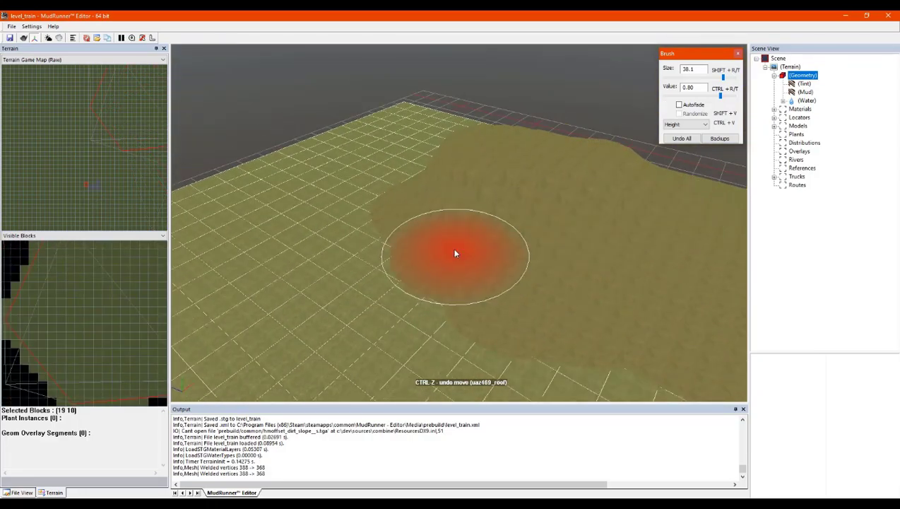
mouse_move(380, 282)
mouse_down()
mouse_move(367, 281)
mouse_move(394, 276)
mouse_move(356, 254)
mouse_move(315, 250)
mouse_move(348, 227)
mouse_move(375, 186)
mouse_move(359, 205)
mouse_move(368, 221)
mouse_up()
mouse_move(488, 267)
right_down()
mouse_move(527, 273)
mouse_move(558, 260)
mouse_move(581, 227)
mouse_move(638, 217)
mouse_move(479, 246)
mouse_move(400, 238)
mouse_move(414, 249)
mouse_move(388, 222)
right_up()
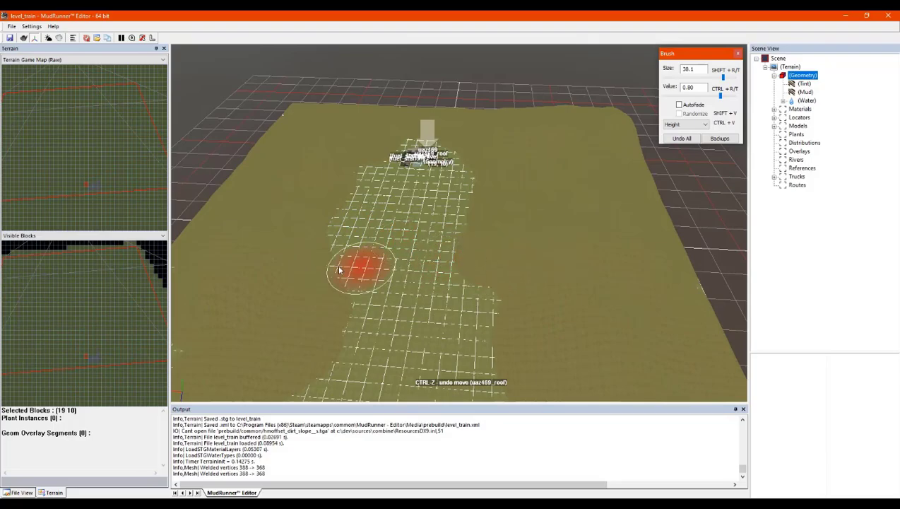
Rebuild the terrain blocks with the new hills and save the level_train map
scroll(385, 201, up, 8)
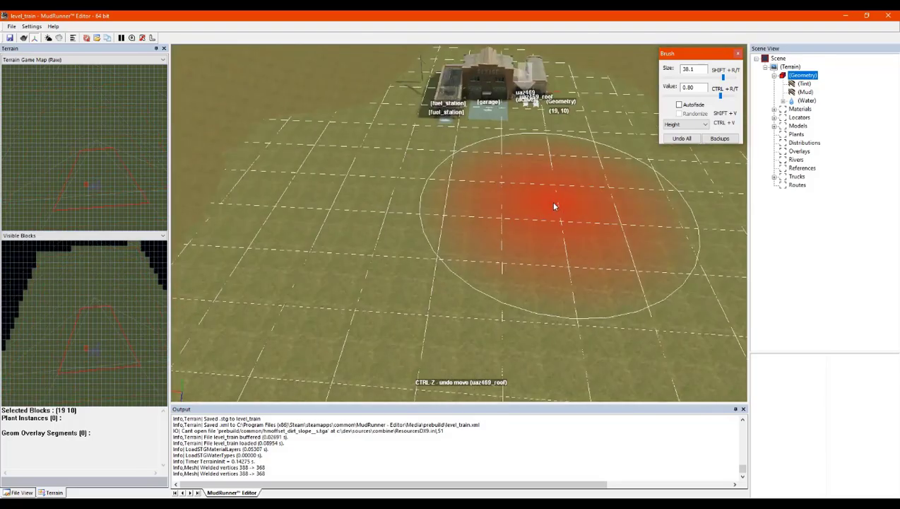
mouse_move(536, 201)
right_down()
mouse_move(577, 192)
mouse_move(544, 171)
mouse_move(559, 195)
mouse_move(535, 185)
mouse_move(533, 197)
right_up()
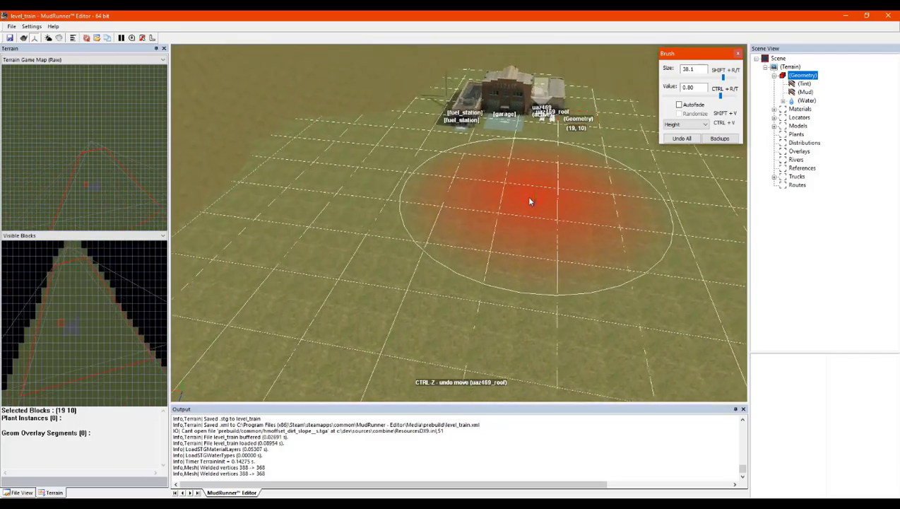
scroll(476, 207, down, 5)
drag(414, 217, 424, 231)
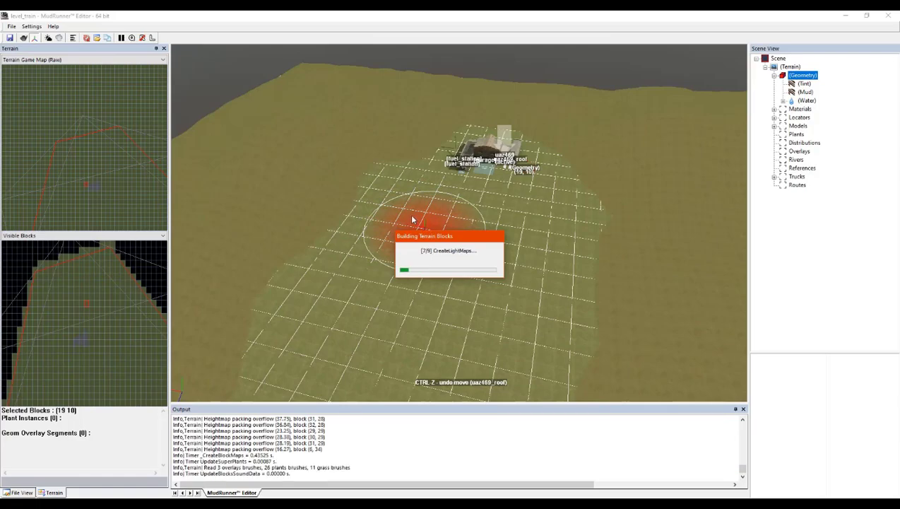
right_drag(414, 221, 507, 221)
right_click(507, 221)
click(544, 221)
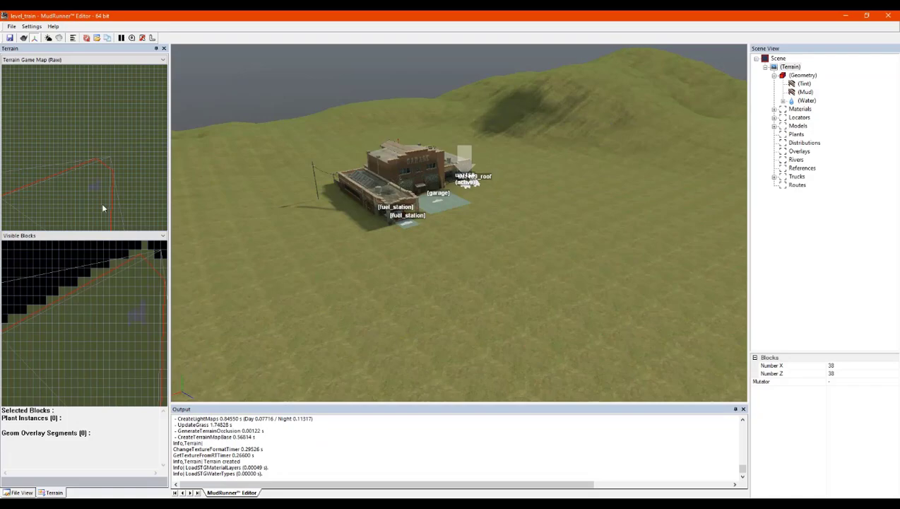
click(9, 38)
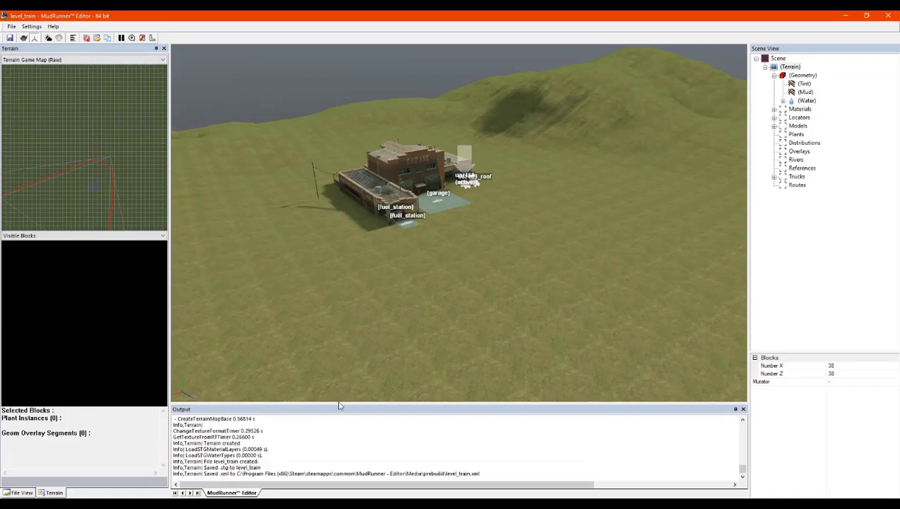
Rebuild the terrain once more and save the map again
right_click(422, 270)
click(494, 273)
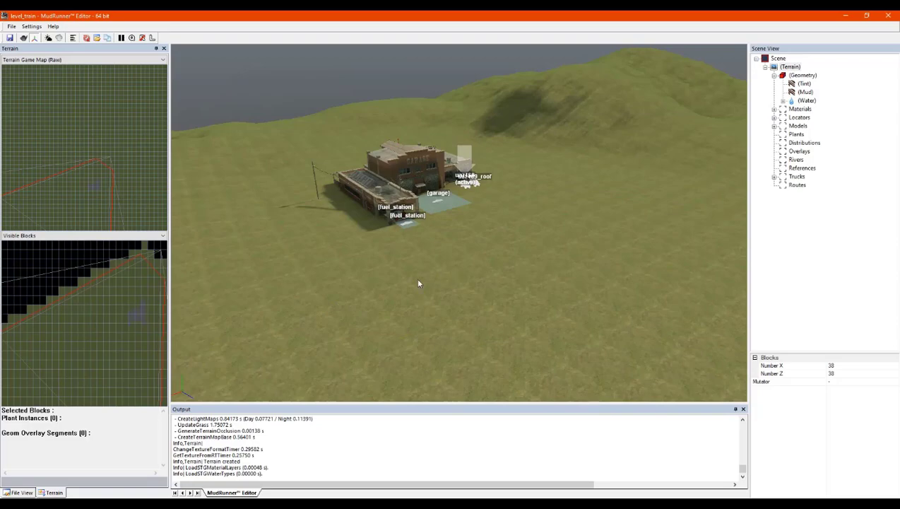
click(9, 38)
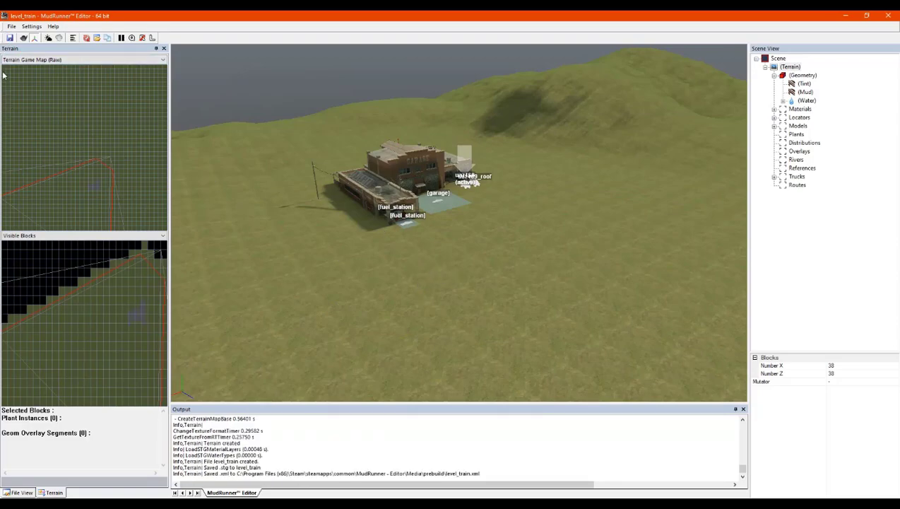
click(10, 39)
Examine the rebuilt hills, the valley floor and the garage area with its trucks from different angles and distances
middle_drag(483, 248, 335, 220)
scroll(436, 117, up, 5)
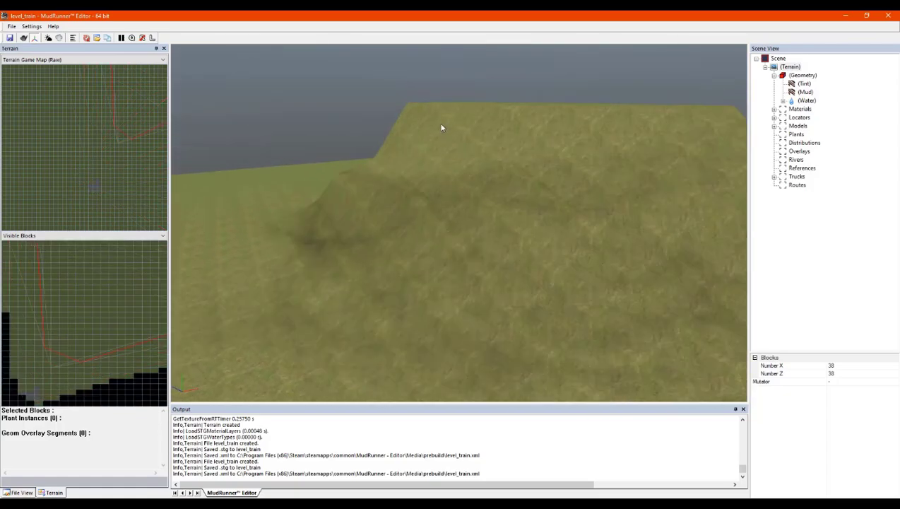
scroll(399, 205, up, 2)
middle_drag(400, 240, 492, 231)
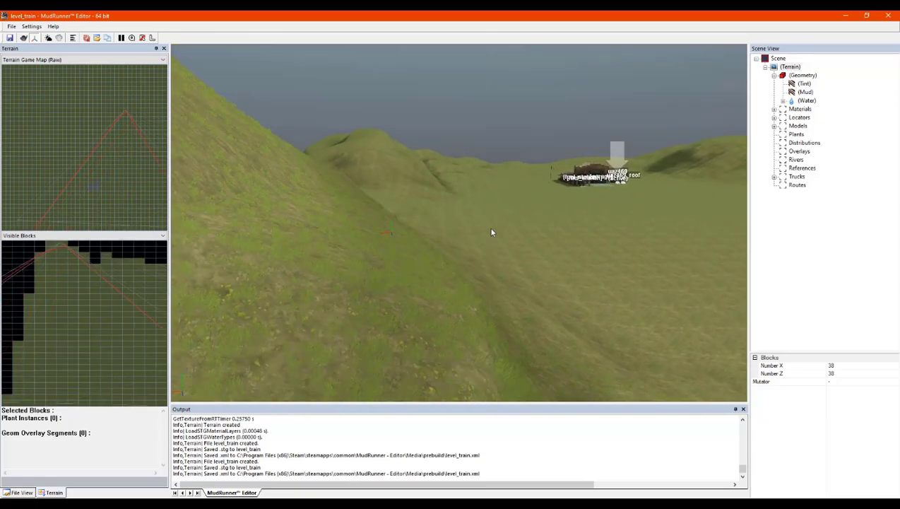
scroll(615, 235, up, 4)
scroll(488, 192, up, 2)
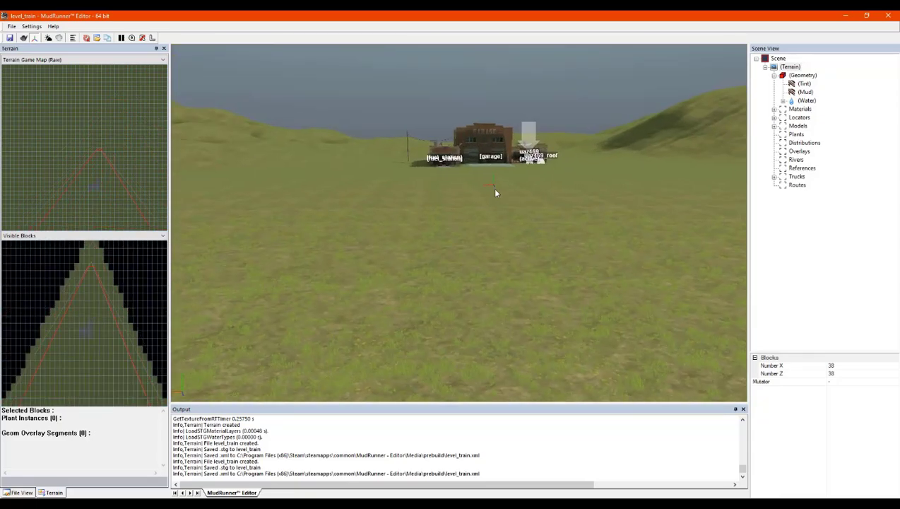
middle_drag(493, 185, 519, 215)
scroll(520, 171, down, 3)
scroll(451, 187, up, 3)
middle_drag(451, 190, 551, 196)
scroll(520, 215, up, 3)
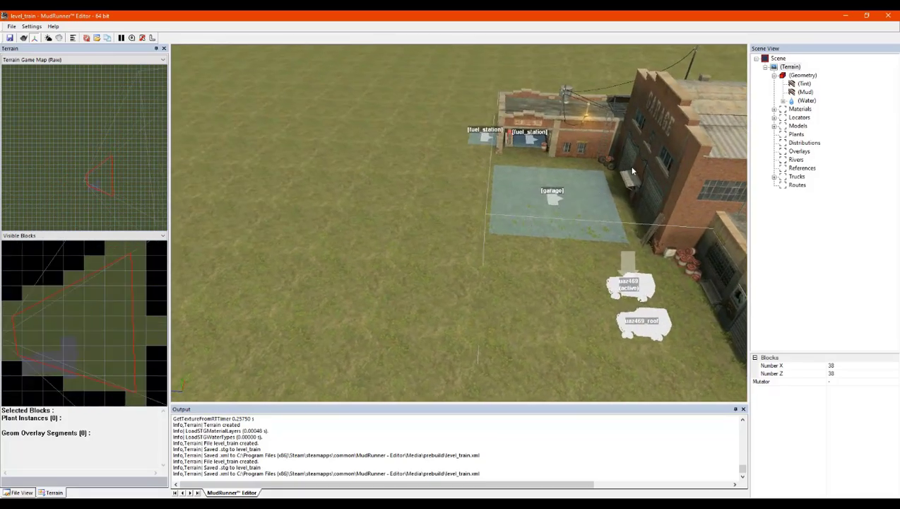
Select the dirt_to_grass(mtrl_base.tga) material and set its Dirt brush size to 3.0 for the ground in front of the garage
click(775, 110)
click(810, 118)
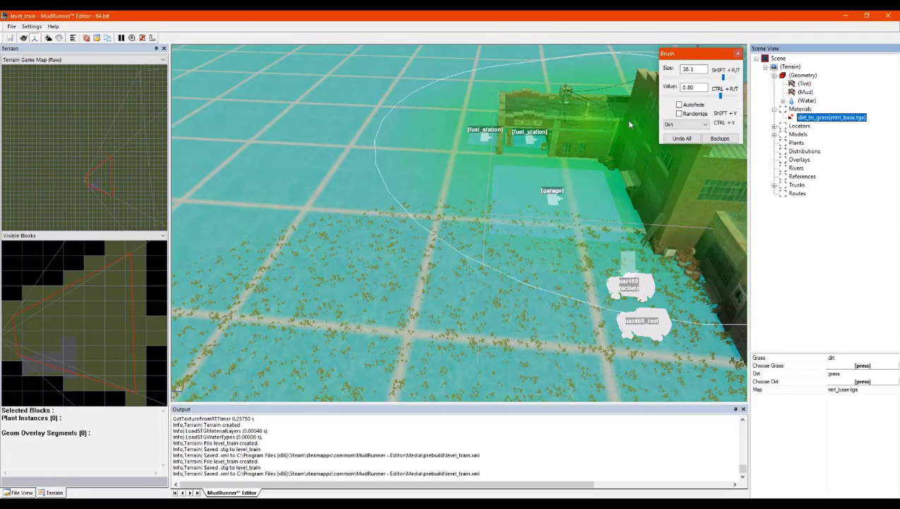
drag(722, 80, 687, 79)
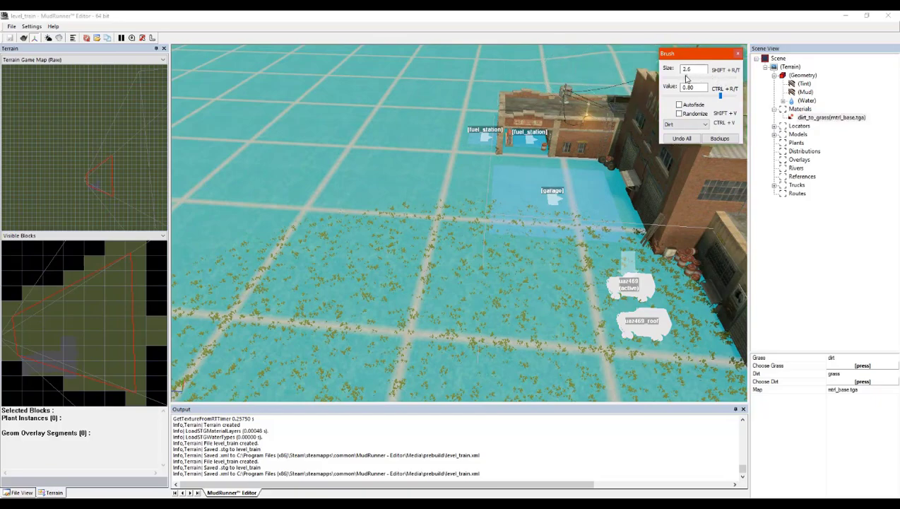
middle_drag(454, 214, 513, 242)
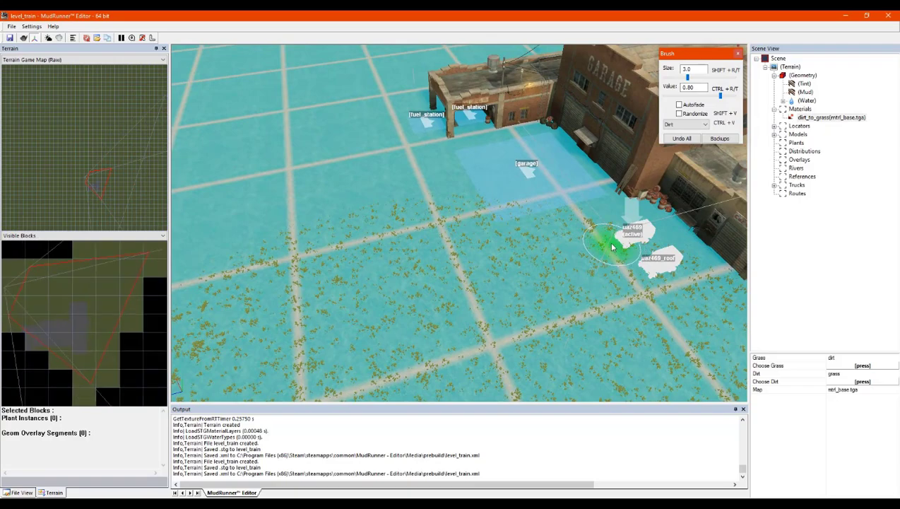
scroll(615, 247, up, 3)
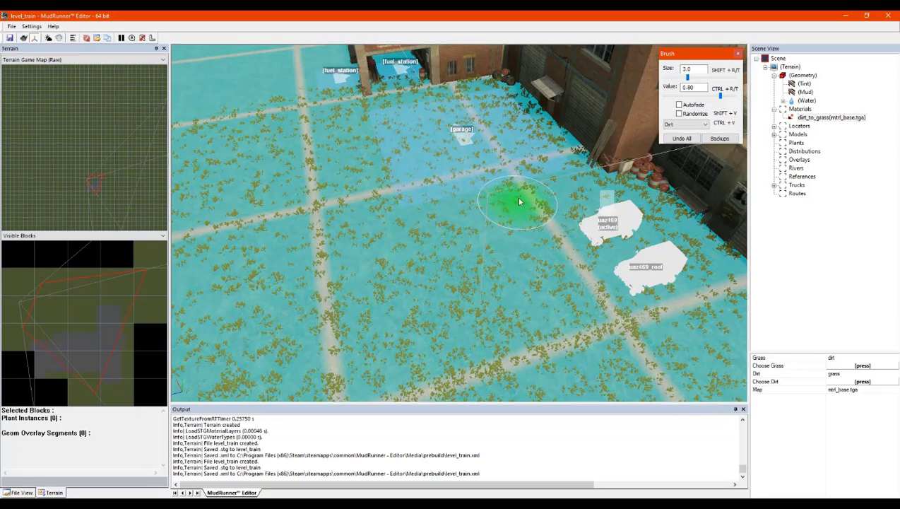
alt+middle_drag(424, 176, 416, 179)
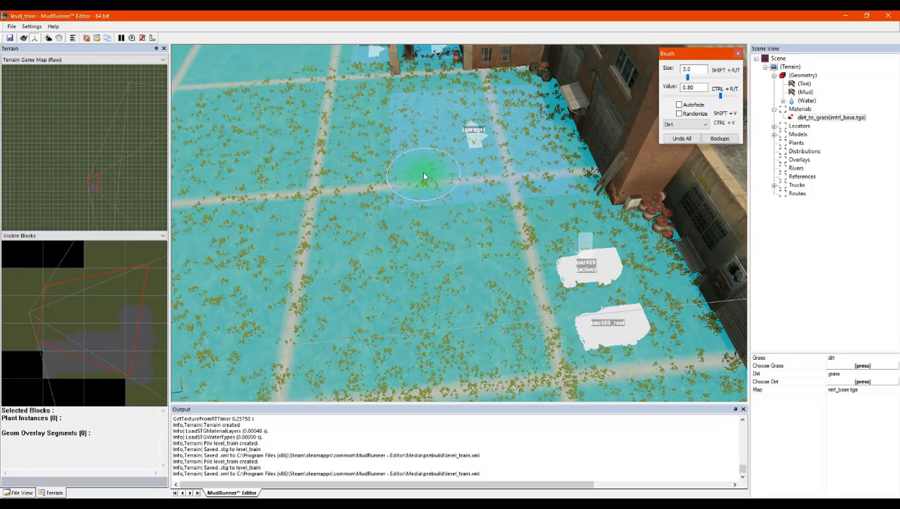
Examine the ground around the garage and fuel station from different angles and distances
scroll(423, 176, down, 5)
scroll(482, 208, up, 4)
alt+middle_drag(448, 284, 444, 264)
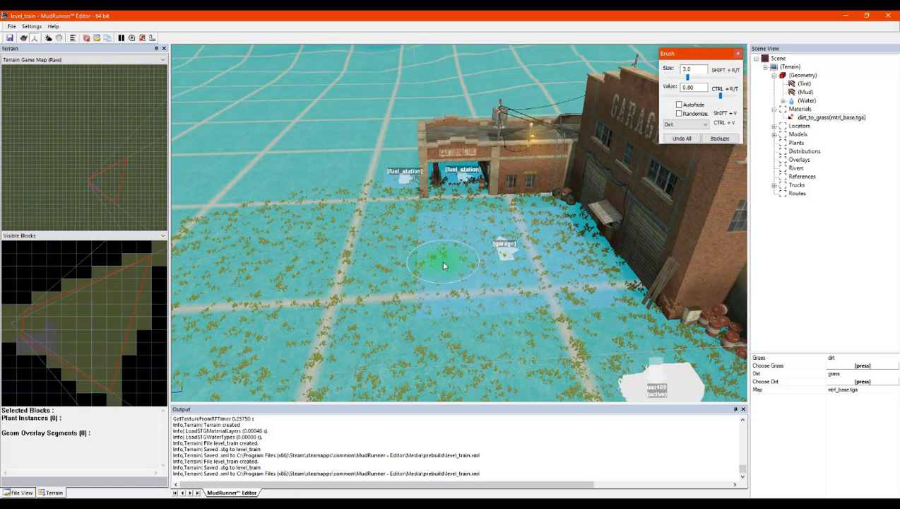
scroll(444, 263, down, 1)
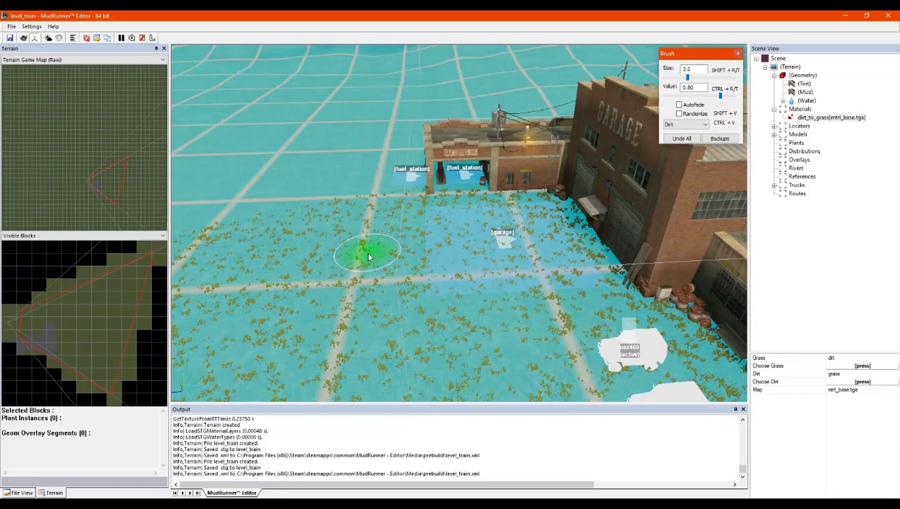
alt+middle_drag(375, 250, 368, 244)
alt+middle_drag(446, 259, 455, 238)
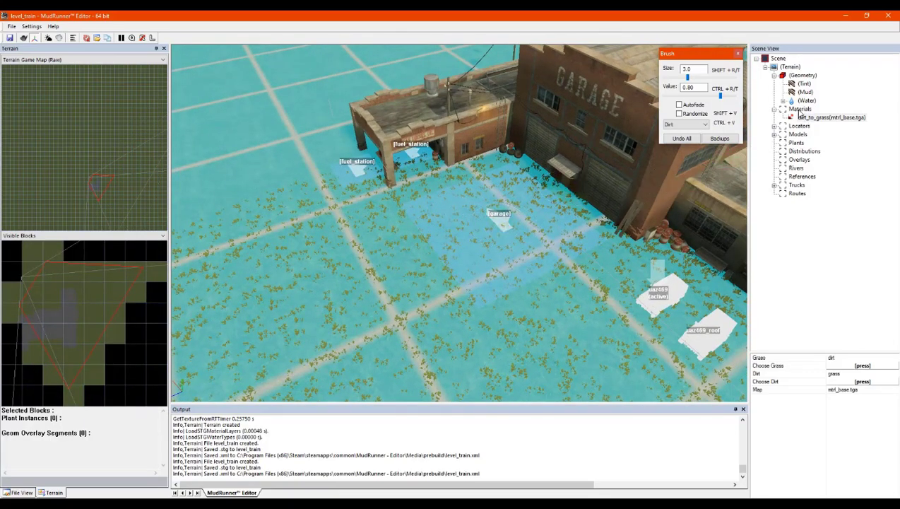
alt+middle_drag(341, 229, 334, 228)
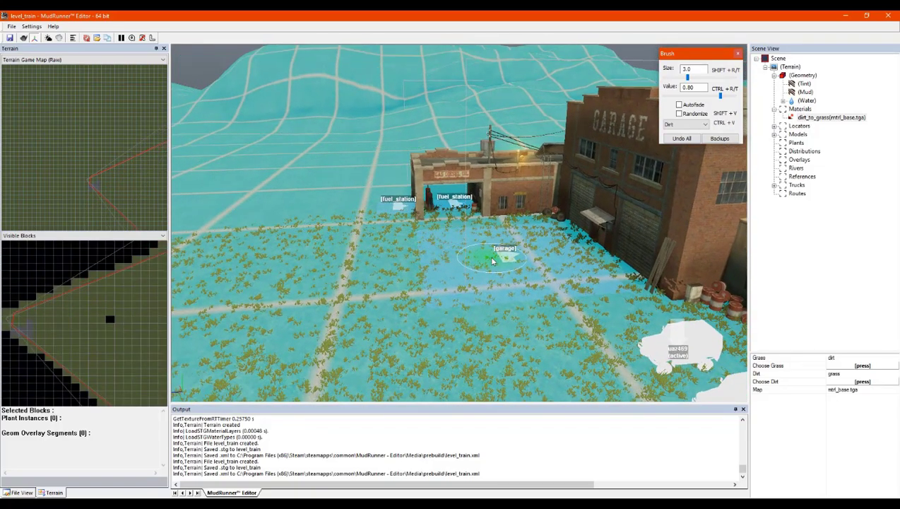
alt+middle_drag(439, 316, 435, 325)
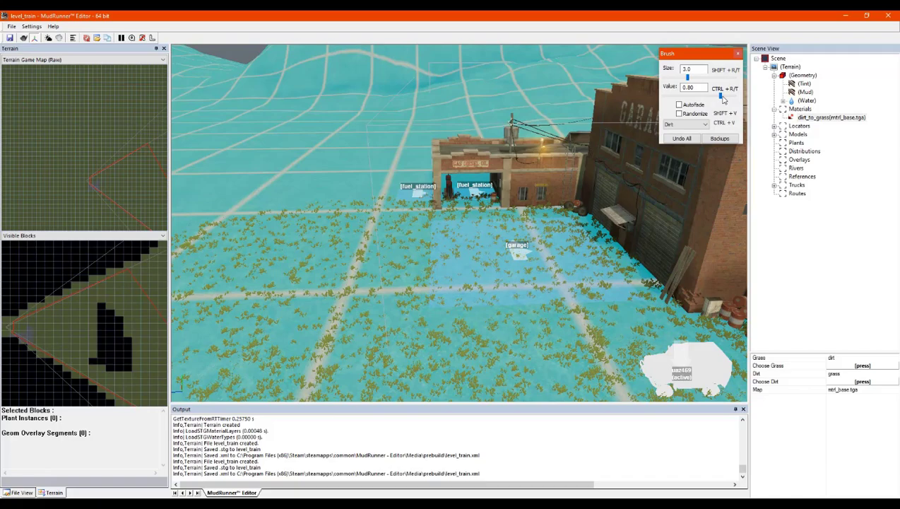
Try the Dirt brush at a value of 1.00, and set its value to 0.00 instead
drag(721, 97, 744, 101)
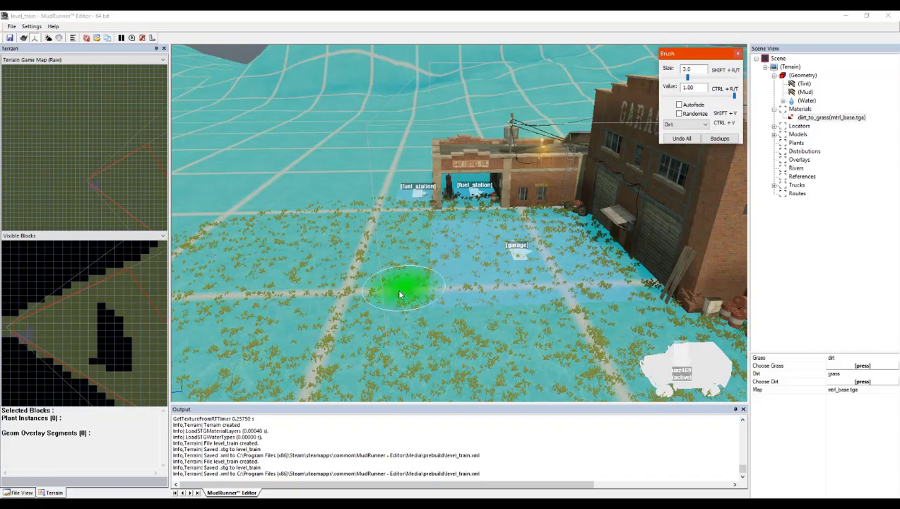
click(378, 307)
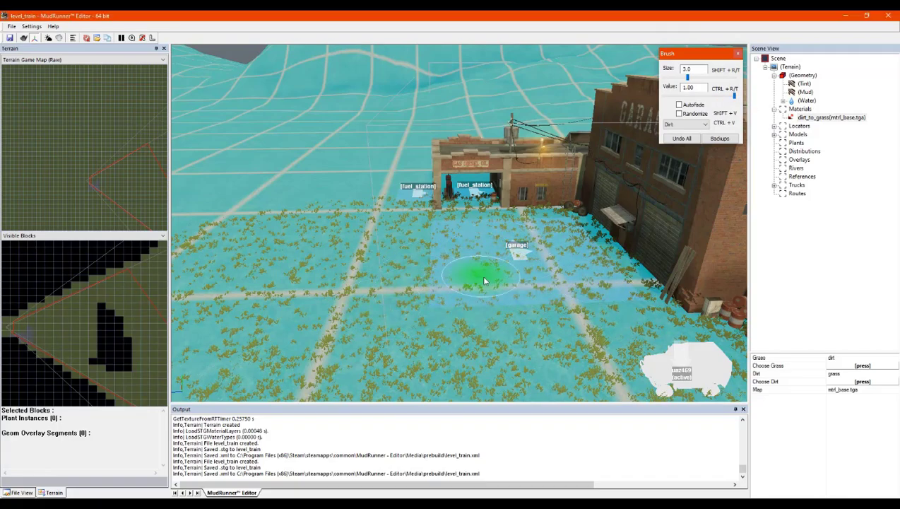
click(734, 96)
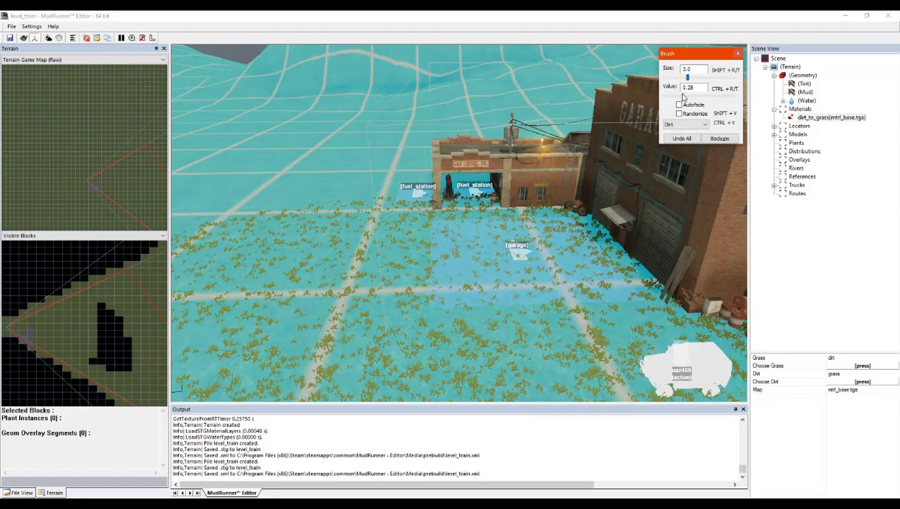
Paint a continuous dirt area over the ground in front of the garage, the fuel station and the two parked trucks
mouse_move(443, 238)
mouse_down()
mouse_move(477, 304)
mouse_move(557, 292)
mouse_move(606, 265)
mouse_up()
mouse_move(581, 225)
mouse_down()
mouse_move(457, 218)
mouse_move(541, 225)
mouse_up()
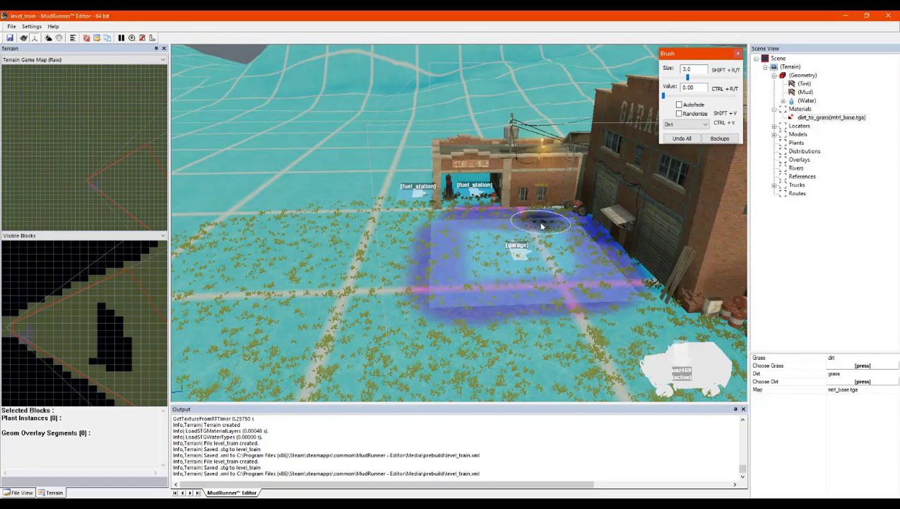
mouse_move(467, 241)
mouse_down()
mouse_move(514, 250)
mouse_move(546, 272)
mouse_move(542, 244)
mouse_move(476, 203)
mouse_move(447, 192)
mouse_move(418, 222)
mouse_move(426, 219)
mouse_move(400, 201)
mouse_move(417, 185)
mouse_move(481, 187)
mouse_move(406, 187)
mouse_move(408, 253)
mouse_move(445, 311)
mouse_move(593, 308)
mouse_move(610, 281)
mouse_move(608, 356)
mouse_move(510, 346)
mouse_move(561, 369)
mouse_up()
key(s)
key(d)
mouse_move(498, 221)
middle_down()
mouse_move(525, 231)
mouse_move(527, 223)
middle_up()
mouse_move(482, 211)
mouse_down()
mouse_move(540, 211)
mouse_move(567, 230)
mouse_move(604, 193)
mouse_move(599, 199)
mouse_move(623, 209)
mouse_move(558, 260)
mouse_move(422, 300)
mouse_move(312, 295)
mouse_move(536, 291)
mouse_move(597, 229)
mouse_move(326, 267)
mouse_move(221, 224)
mouse_move(369, 264)
mouse_move(431, 186)
mouse_move(436, 145)
mouse_move(390, 111)
mouse_up()
mouse_move(315, 73)
mouse_down()
mouse_move(248, 127)
mouse_move(393, 209)
mouse_up()
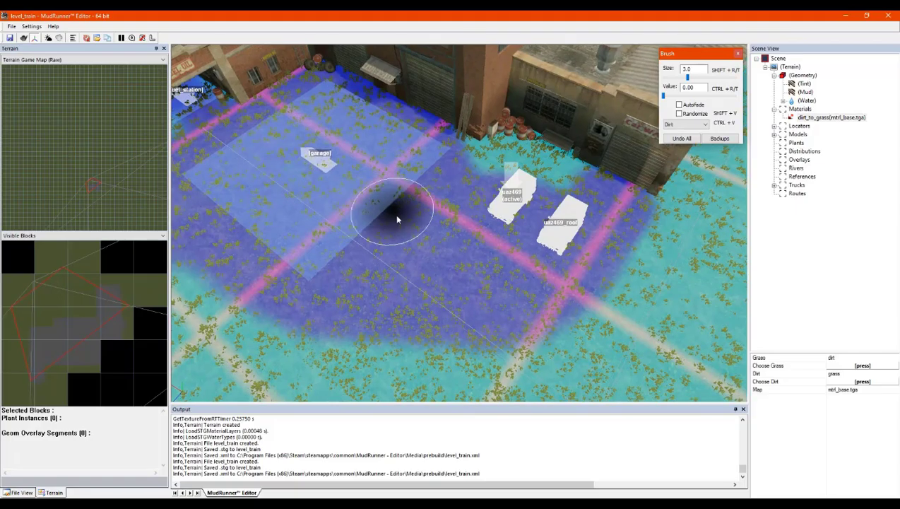
Rebuild the terrain blocks with the dirt area painted around the garage
scroll(464, 304, up, 5)
mouse_move(436, 333)
middle_down()
mouse_move(439, 305)
mouse_move(373, 305)
middle_up()
middle_drag(498, 236, 526, 237)
key(Escape)
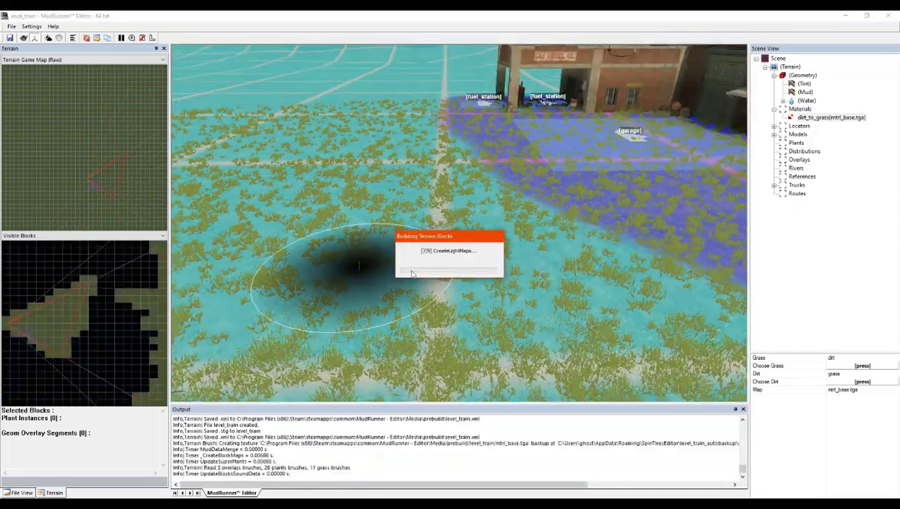
Examine the rebuilt dirt yard, its edges and the surrounding grass from different angles and distances
middle_drag(696, 219, 391, 219)
scroll(494, 202, down, 3)
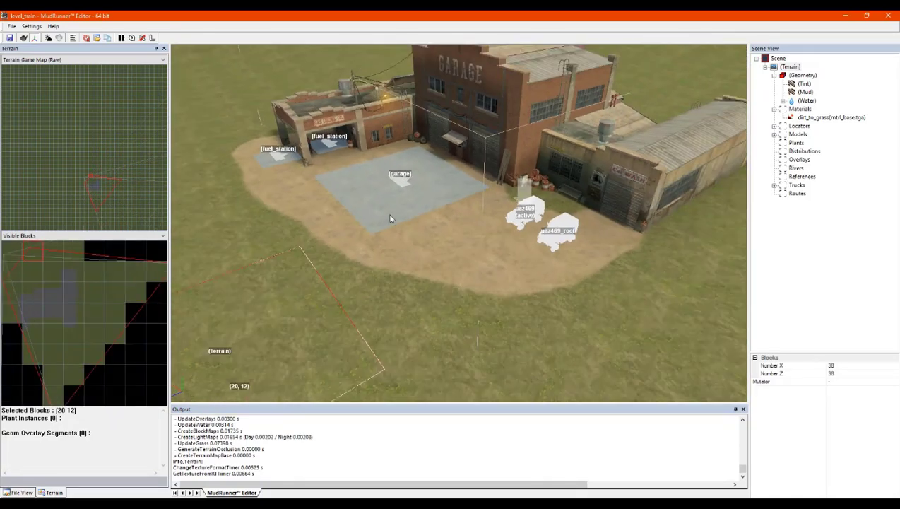
scroll(357, 215, up, 2)
scroll(346, 211, down, 4)
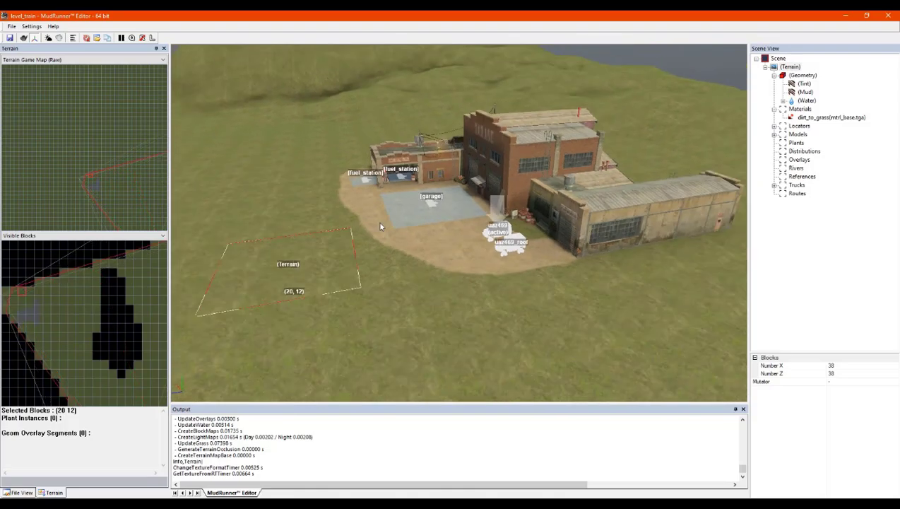
scroll(441, 266, up, 2)
scroll(431, 225, up, 4)
middle_drag(427, 224, 485, 234)
scroll(399, 214, up, 3)
scroll(453, 226, down, 2)
scroll(550, 272, down, 2)
scroll(541, 250, up, 4)
scroll(345, 281, down, 4)
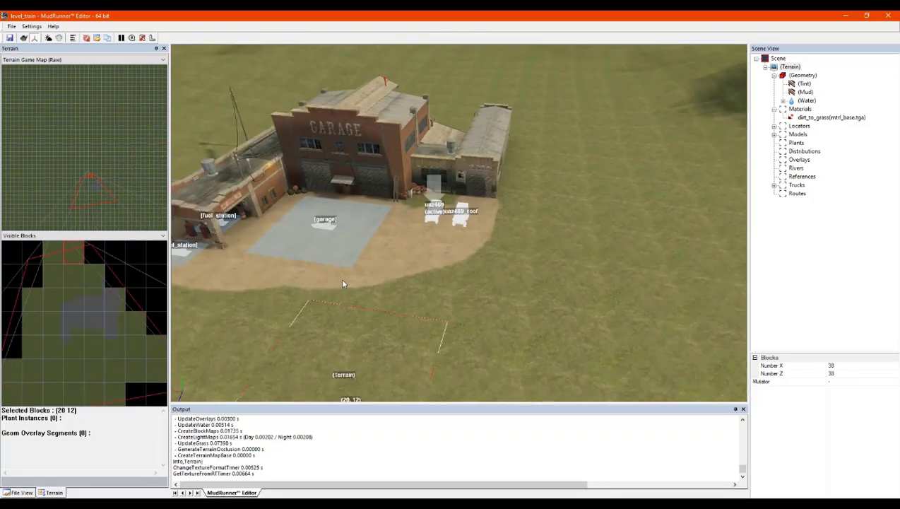
scroll(347, 276, up, 3)
middle_drag(378, 237, 416, 225)
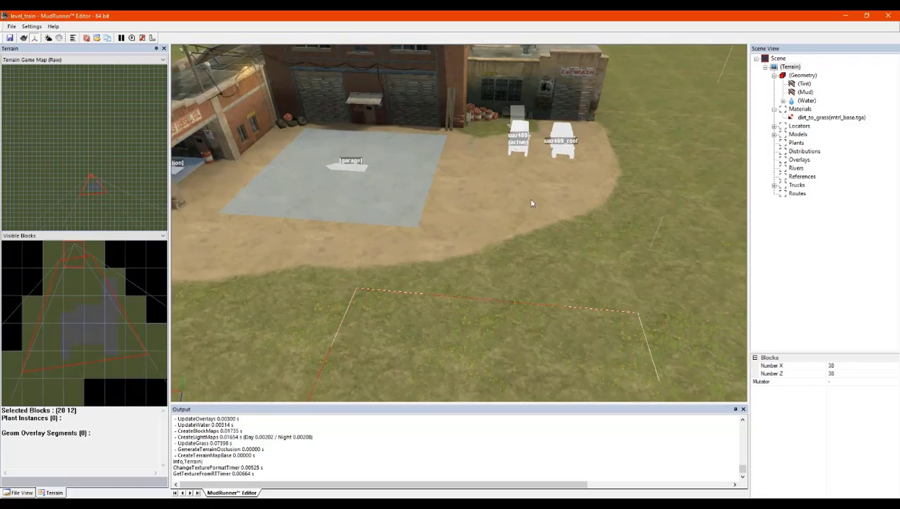
Paint a winding, forked dirt road from the garage yard with the dirt_to_grass(mtrl_base.tga) material and rebuild the terrain
click(801, 109)
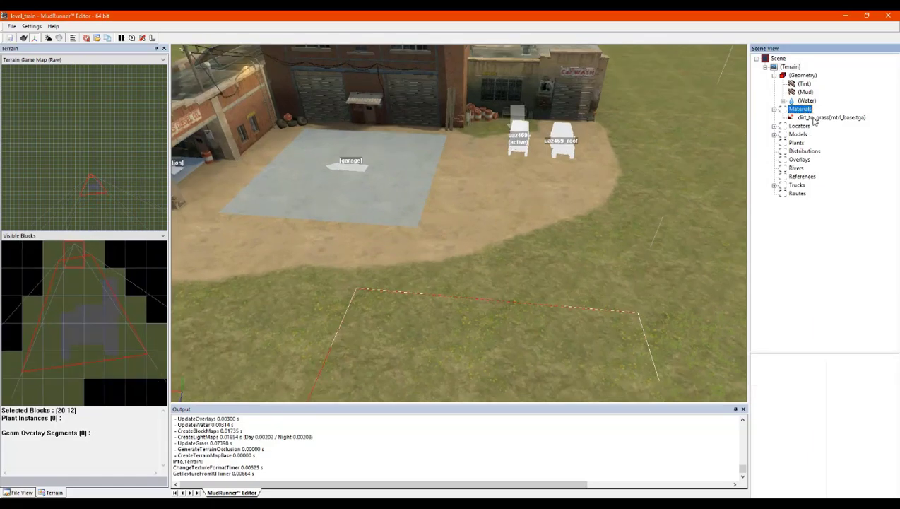
click(815, 119)
mouse_move(581, 193)
middle_down()
mouse_move(564, 201)
mouse_move(569, 211)
middle_up()
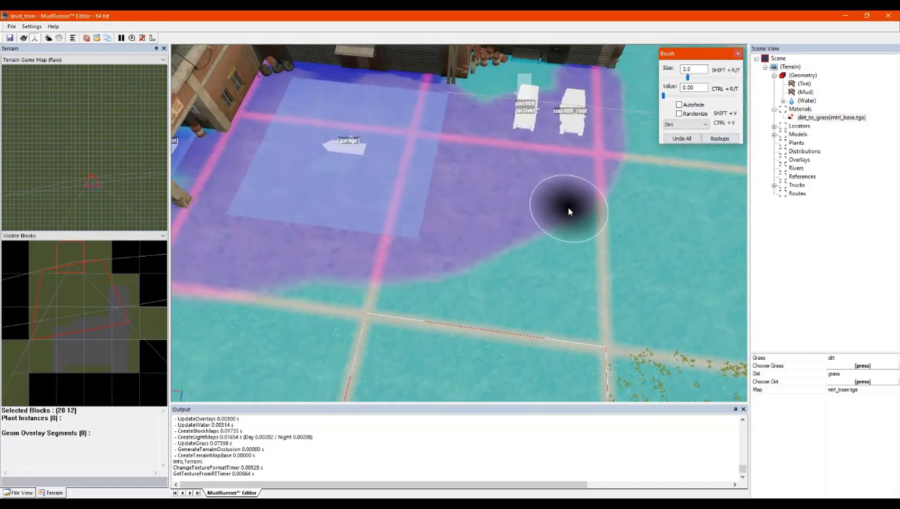
scroll(569, 211, down, 10)
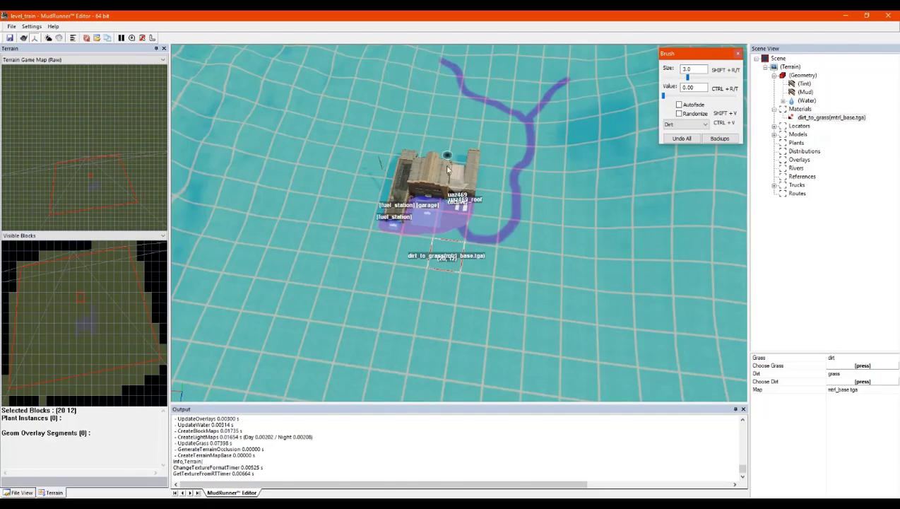
scroll(465, 220, up, 6)
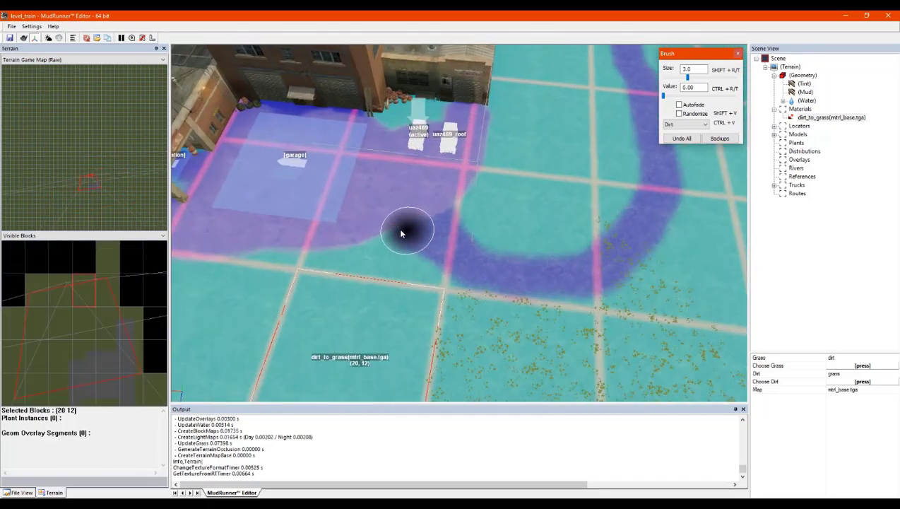
key(ctrl+b)
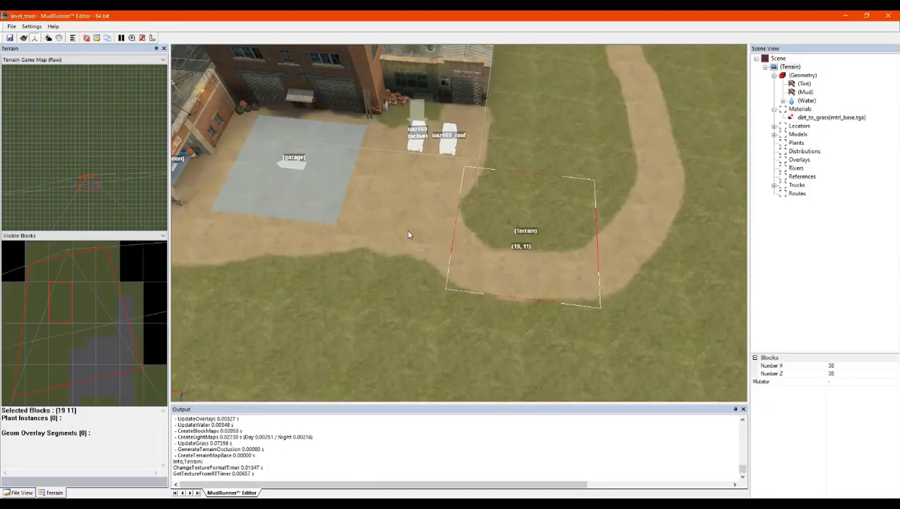
Examine the rebuilt dirt road and its connection to the garage yard from close up and from a distance
alt+middle_drag(408, 232, 427, 210)
scroll(428, 210, down, 3)
scroll(458, 208, up, 3)
scroll(500, 291, up, 2)
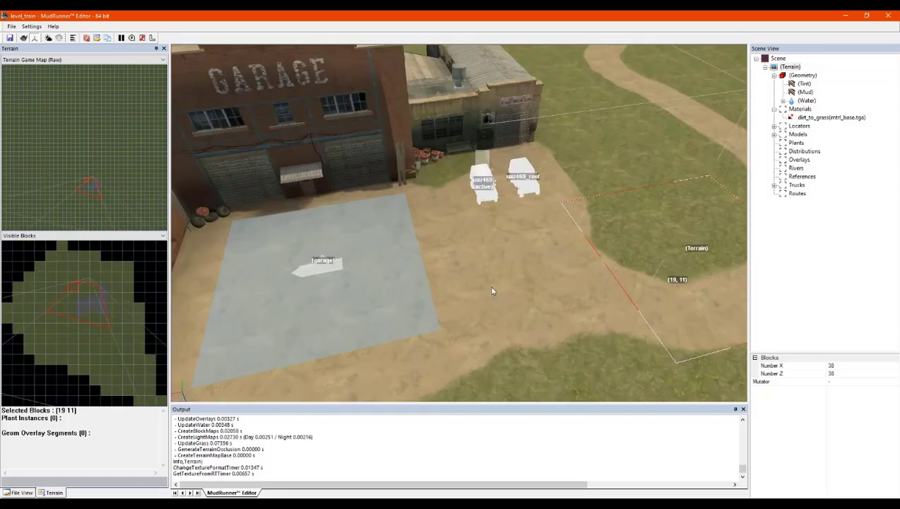
scroll(500, 292, down, 8)
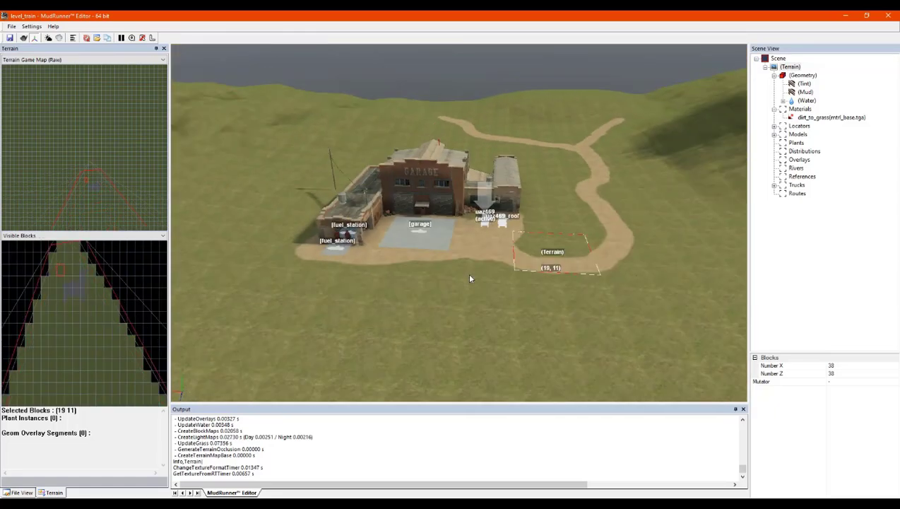
alt+middle_drag(489, 257, 485, 274)
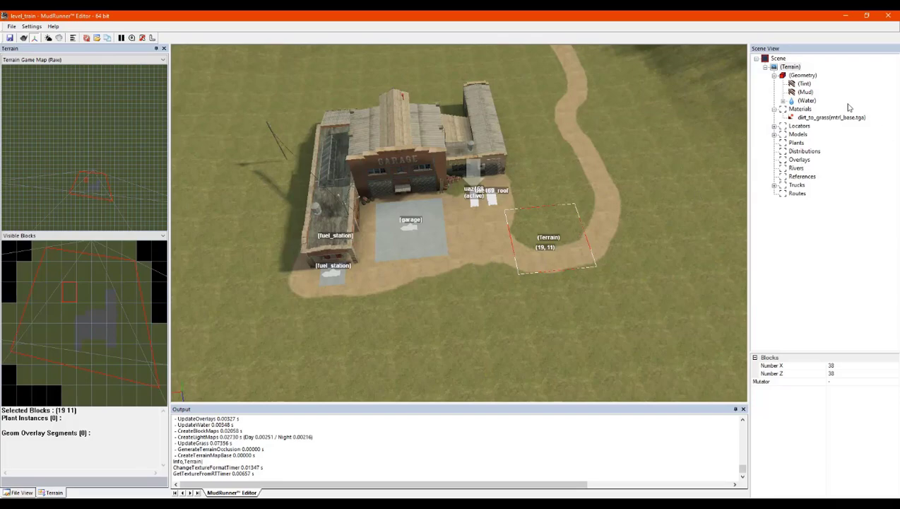
Add a second terrain material with the map mtrl_new.tga and select it
click(802, 110)
right_click(801, 109)
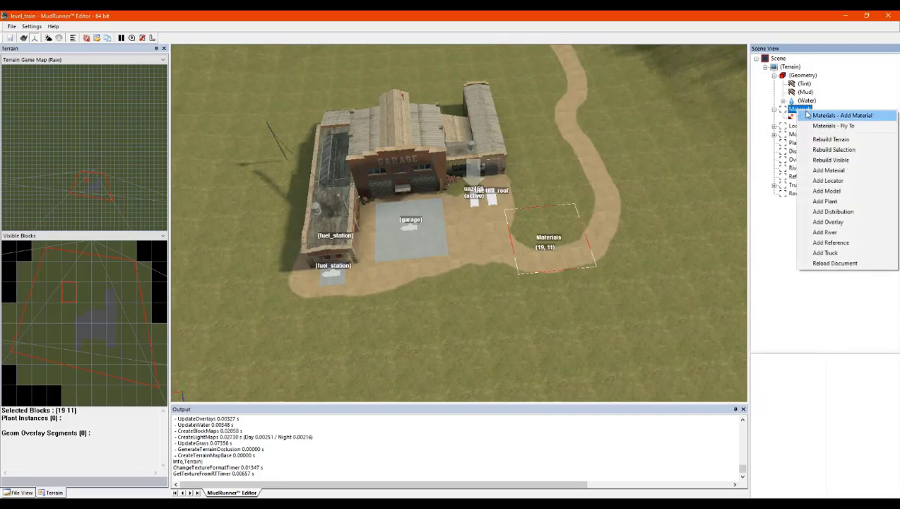
click(815, 115)
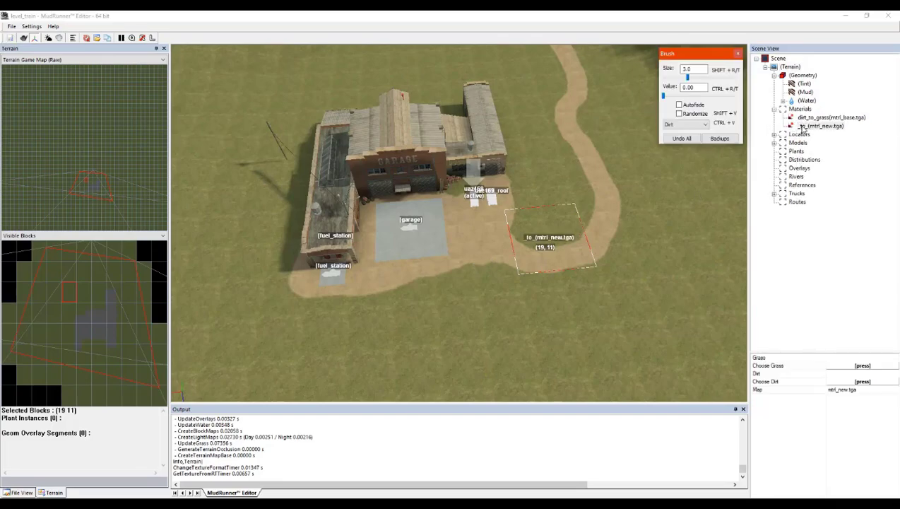
click(802, 127)
Choose the rock_slope texture as the Grass layer of the mtrl_new.tga material
click(862, 366)
click(862, 367)
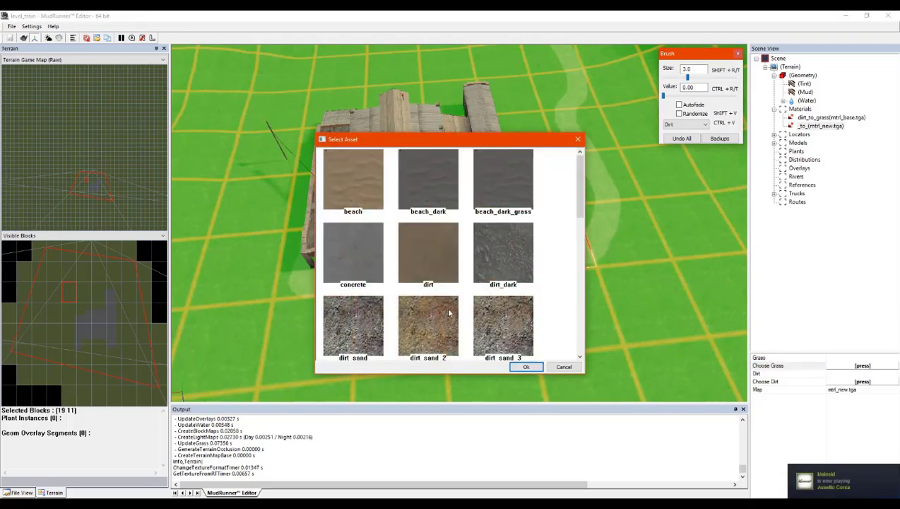
drag(578, 202, 601, 206)
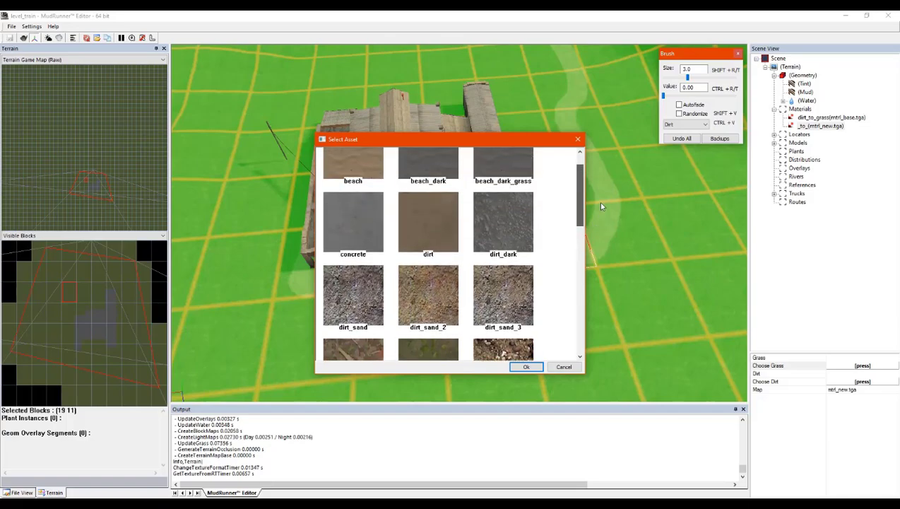
drag(602, 205, 598, 210)
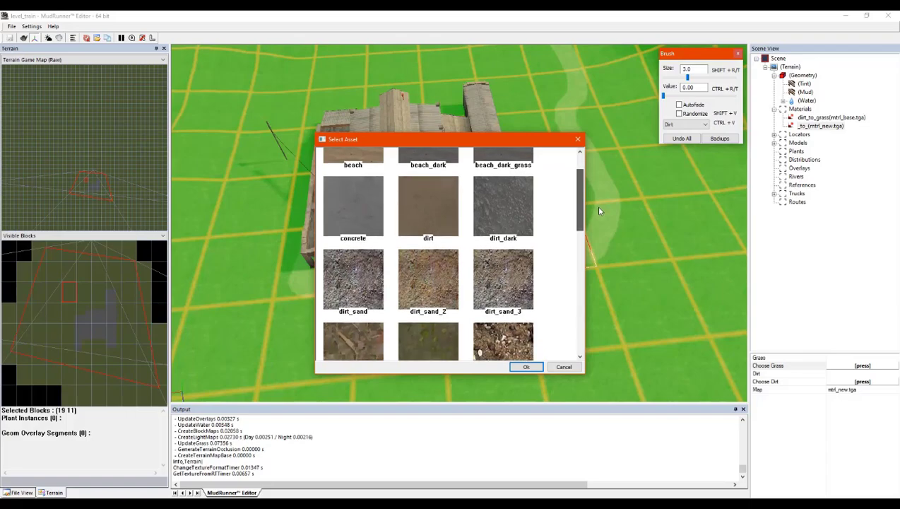
drag(598, 210, 594, 226)
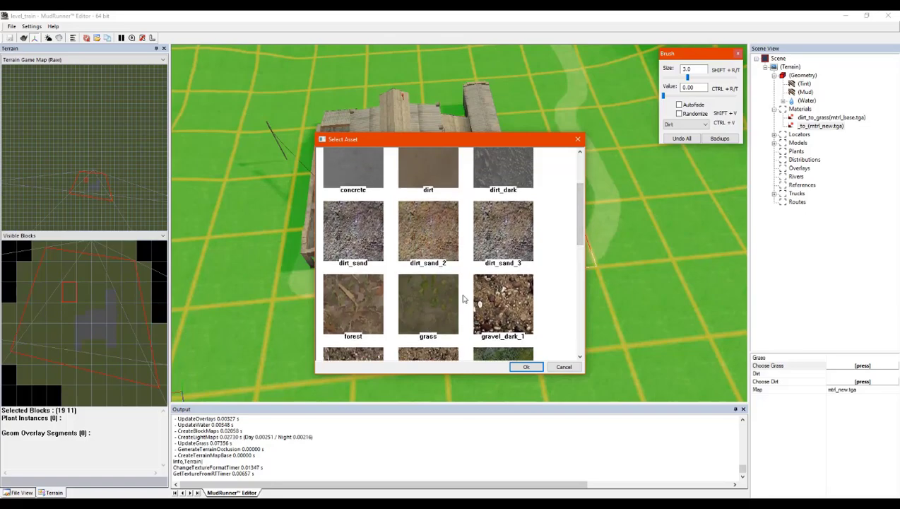
click(439, 183)
drag(580, 202, 581, 247)
click(495, 299)
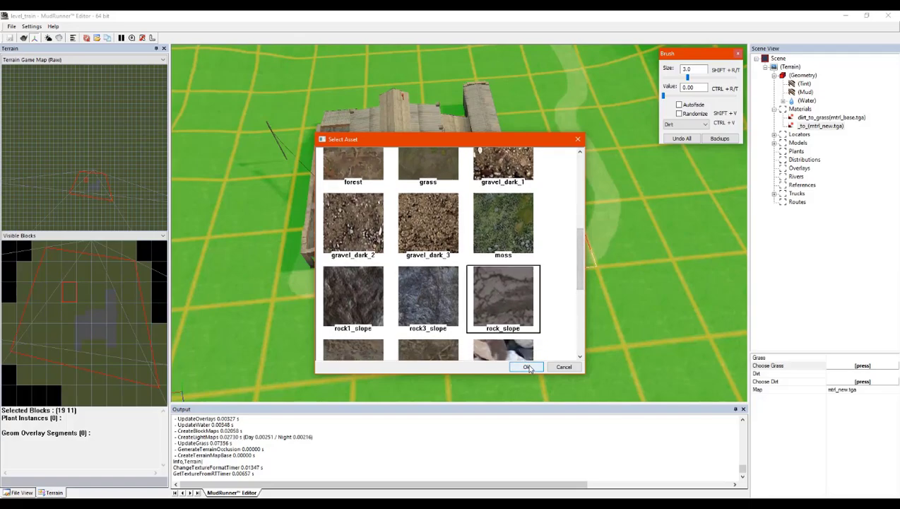
click(528, 368)
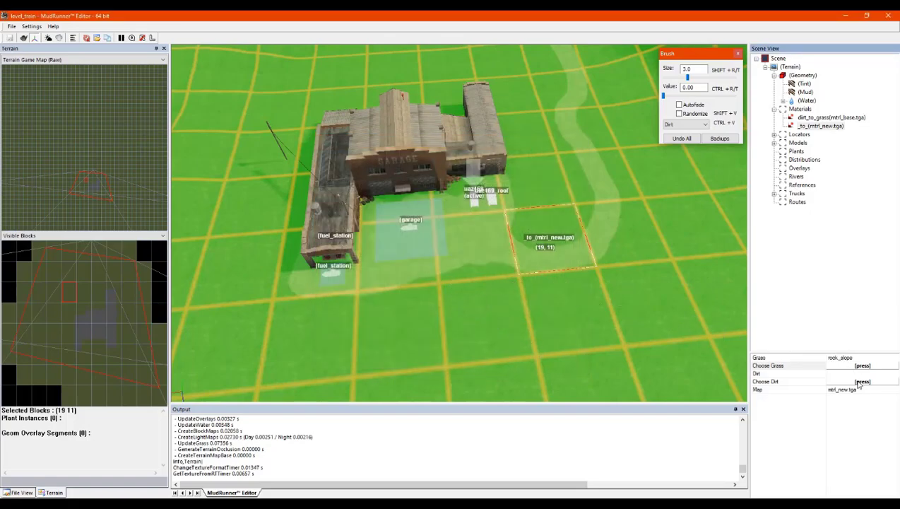
Choose the grass texture as the Dirt layer of the mtrl_new.tga material
click(860, 383)
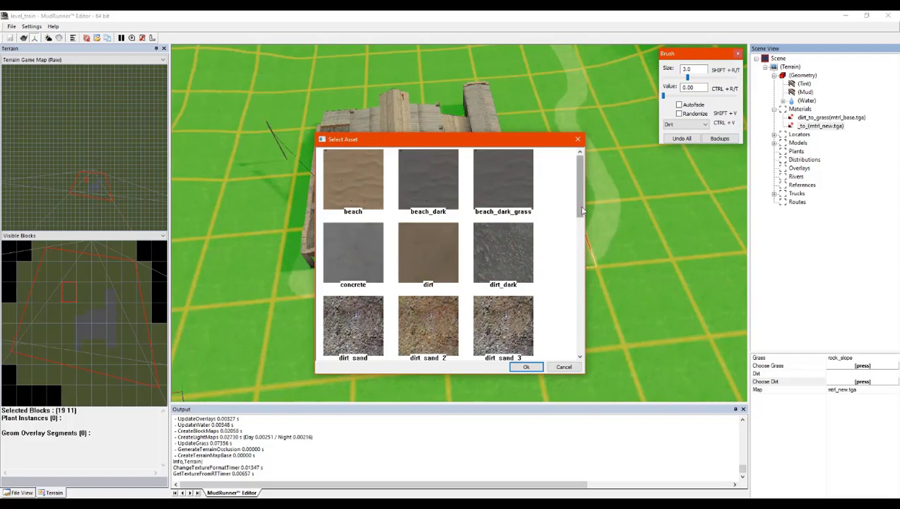
scroll(563, 235, down, 3)
click(428, 223)
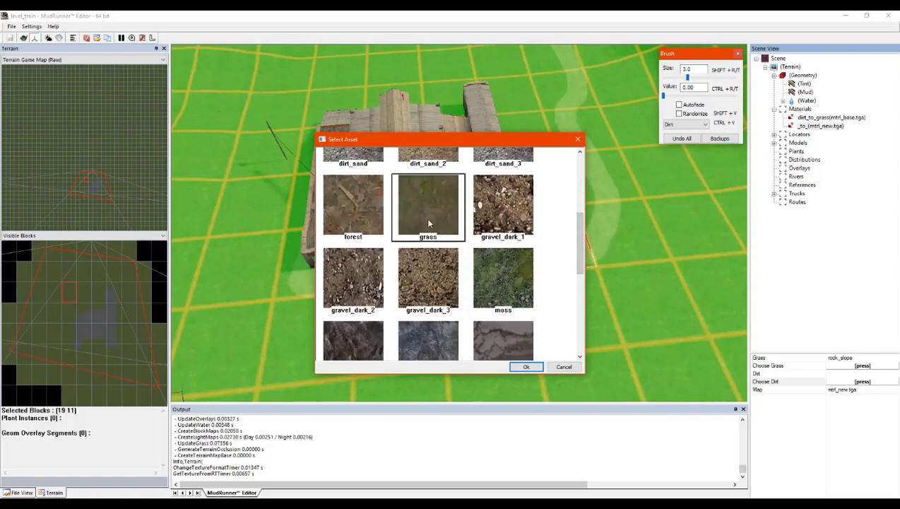
click(526, 366)
scroll(528, 315, down, 4)
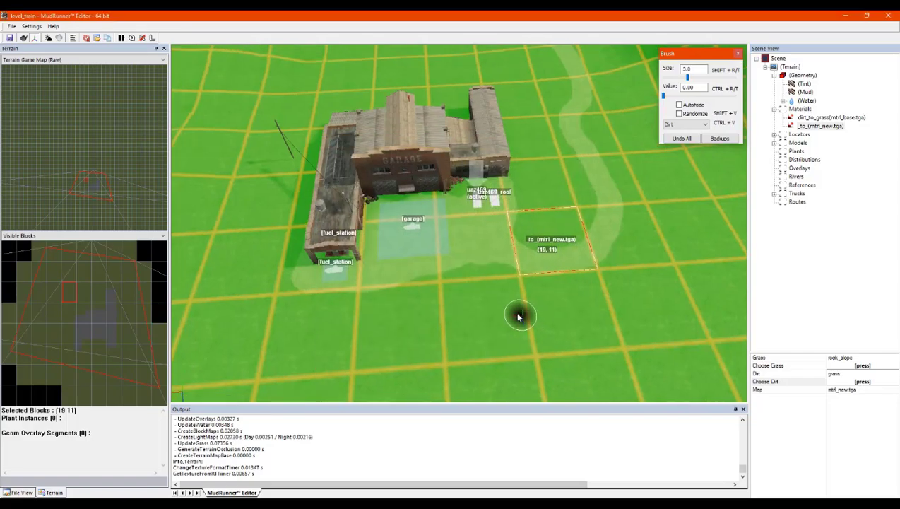
mouse_move(497, 306)
middle_down()
mouse_move(477, 293)
mouse_move(493, 289)
middle_up()
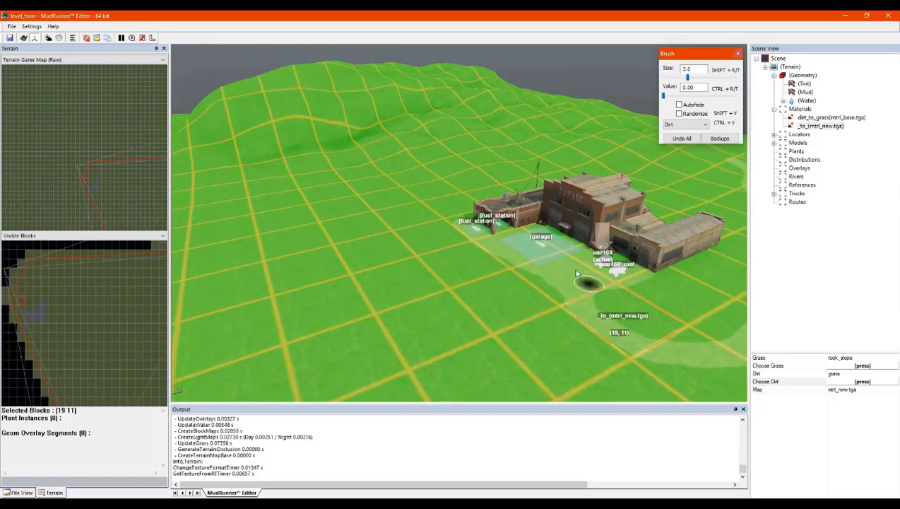
Paint a wide patch on the hillside beyond the garage with the size 3.0 Dirt brush at value 0.00, and rebuild the terrain
middle_drag(261, 107, 286, 125)
scroll(288, 128, up, 5)
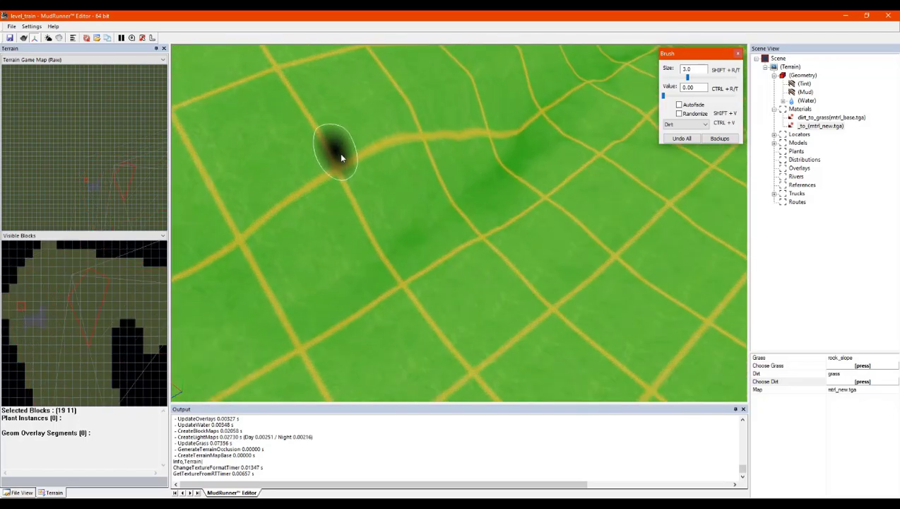
mouse_move(393, 164)
middle_down()
mouse_move(323, 151)
mouse_move(372, 170)
middle_up()
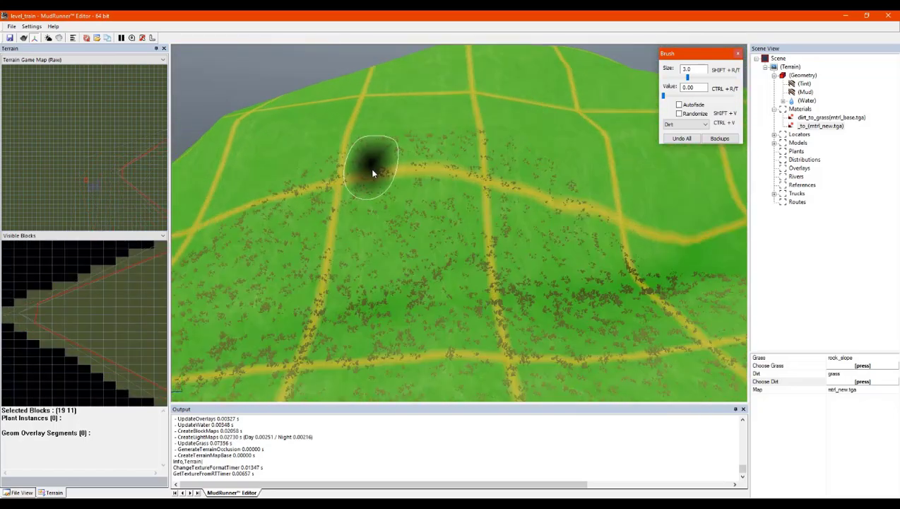
scroll(437, 169, up, 2)
scroll(452, 163, down, 3)
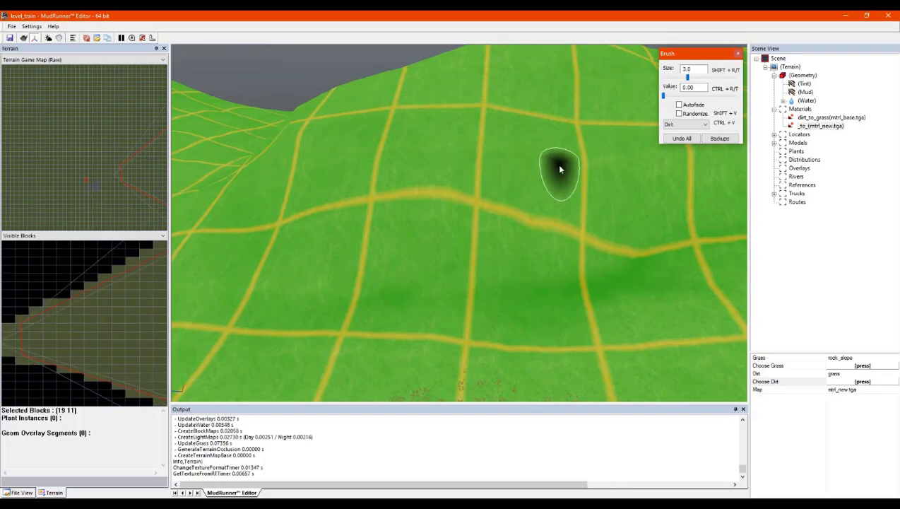
alt+middle_drag(486, 149, 499, 150)
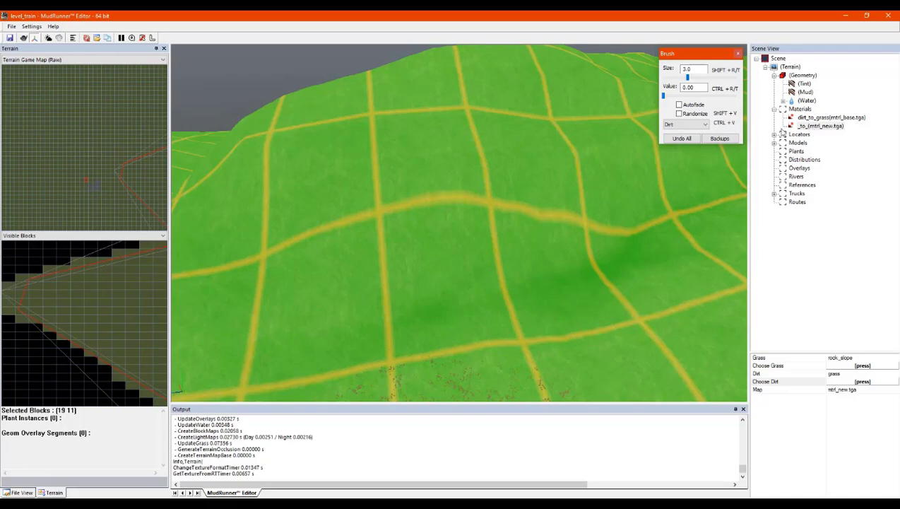
mouse_move(581, 154)
alt+middle_down()
mouse_move(497, 168)
mouse_move(530, 172)
alt+middle_up()
mouse_move(513, 175)
mouse_down()
mouse_move(474, 183)
mouse_move(478, 164)
mouse_move(412, 195)
mouse_move(555, 142)
mouse_move(428, 229)
mouse_move(547, 157)
mouse_move(385, 213)
mouse_up()
key(ctrl+b)
click(367, 215)
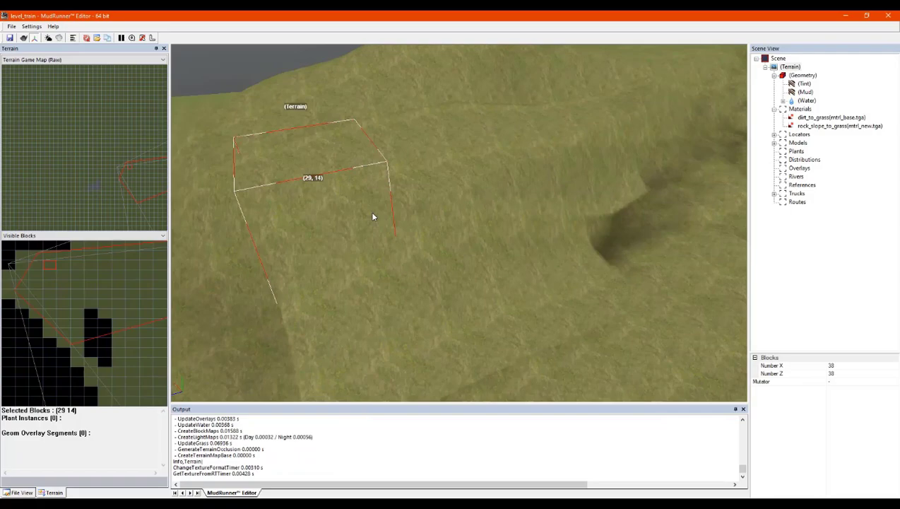
mouse_move(438, 182)
alt+middle_down()
mouse_move(404, 167)
mouse_move(465, 191)
mouse_move(446, 169)
mouse_move(426, 172)
alt+middle_up()
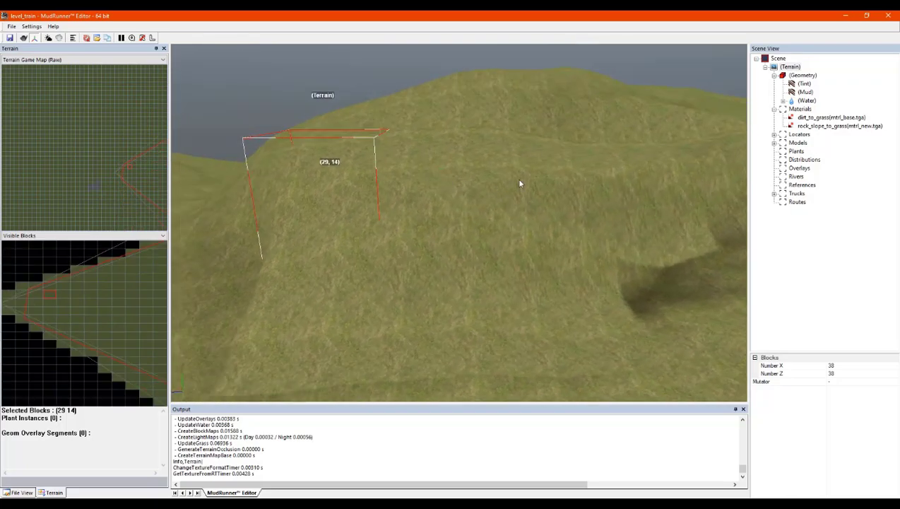
right_click(488, 186)
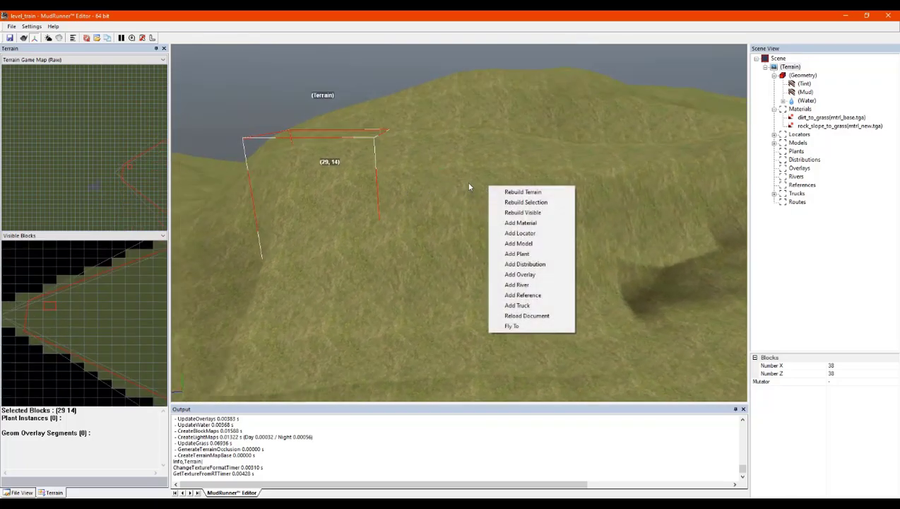
click(476, 184)
Paint Opacity at value 1.00 over the hillside patch of the rock_slope_to_grass material and rebuild the terrain
click(840, 126)
mouse_move(518, 179)
alt+middle_down()
mouse_move(471, 195)
mouse_move(473, 217)
mouse_move(477, 208)
alt+middle_up()
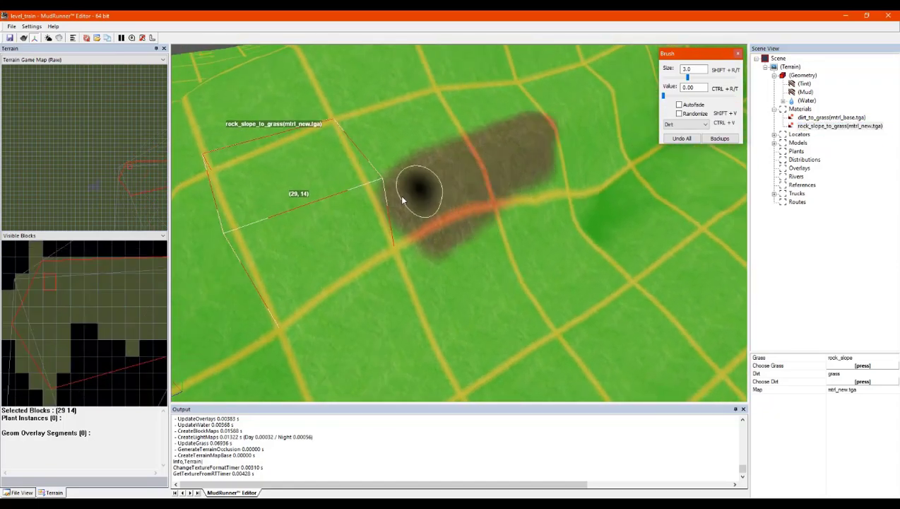
alt+middle_drag(427, 190, 416, 188)
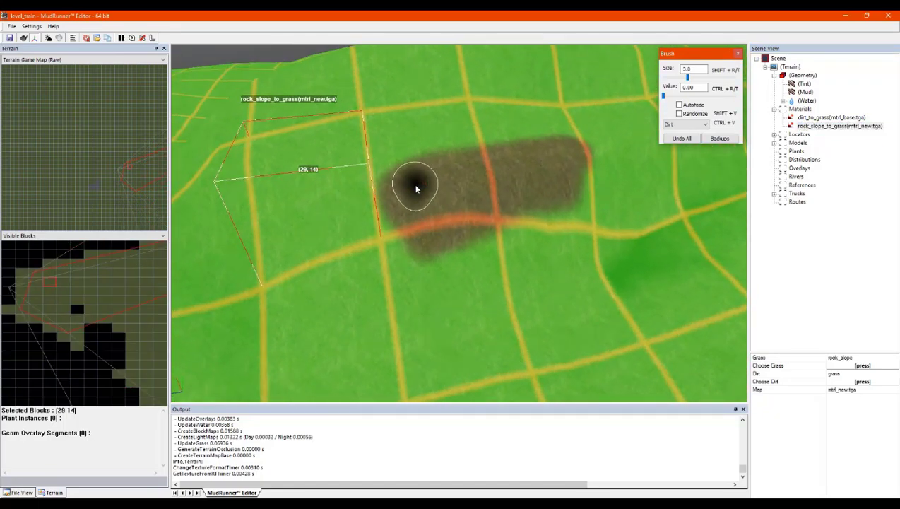
click(696, 125)
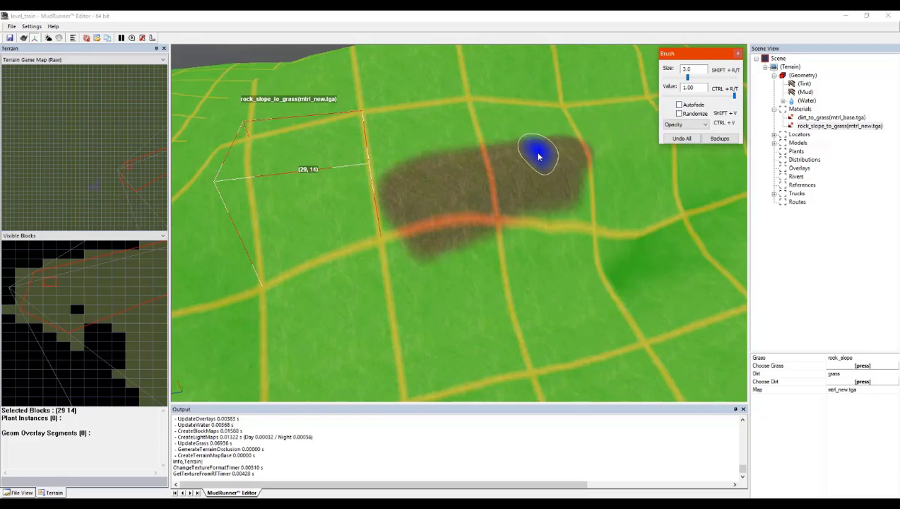
mouse_move(537, 159)
mouse_down()
mouse_move(415, 165)
mouse_move(427, 252)
mouse_move(484, 262)
mouse_move(553, 254)
mouse_up()
mouse_move(477, 170)
middle_down()
mouse_move(487, 151)
mouse_move(476, 140)
mouse_move(442, 150)
mouse_move(460, 167)
mouse_move(412, 196)
middle_up()
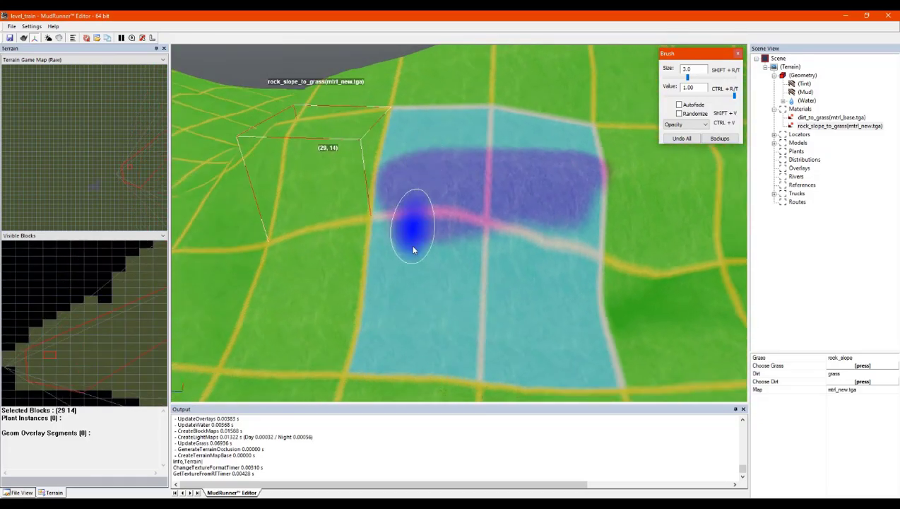
scroll(514, 262, down, 6)
scroll(510, 264, up, 5)
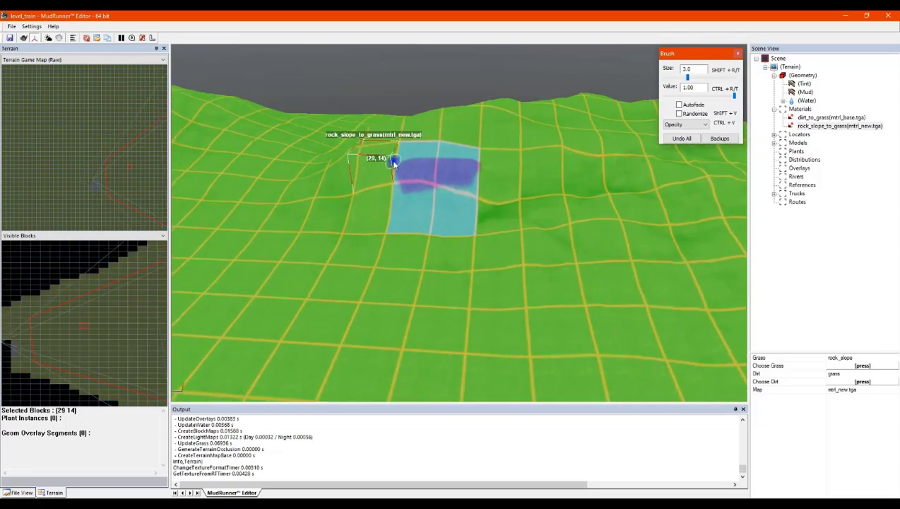
scroll(420, 172, up, 3)
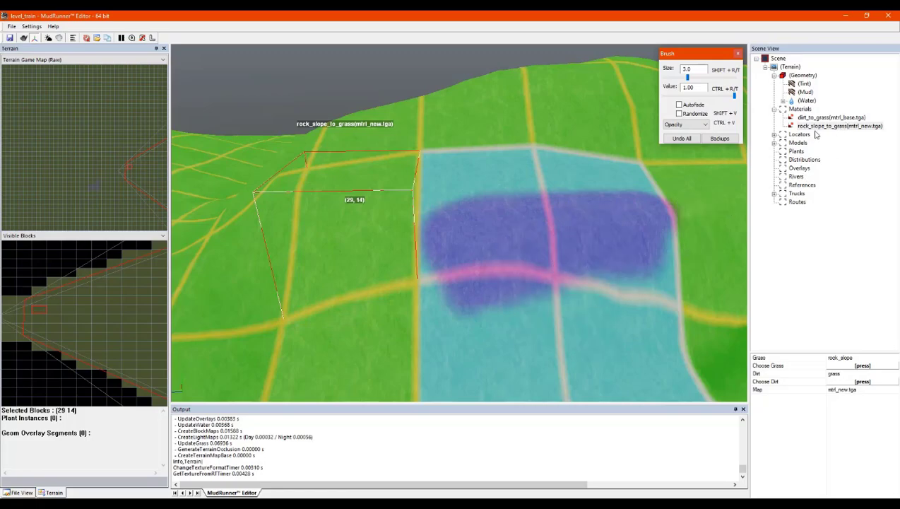
alt+middle_drag(553, 228, 573, 229)
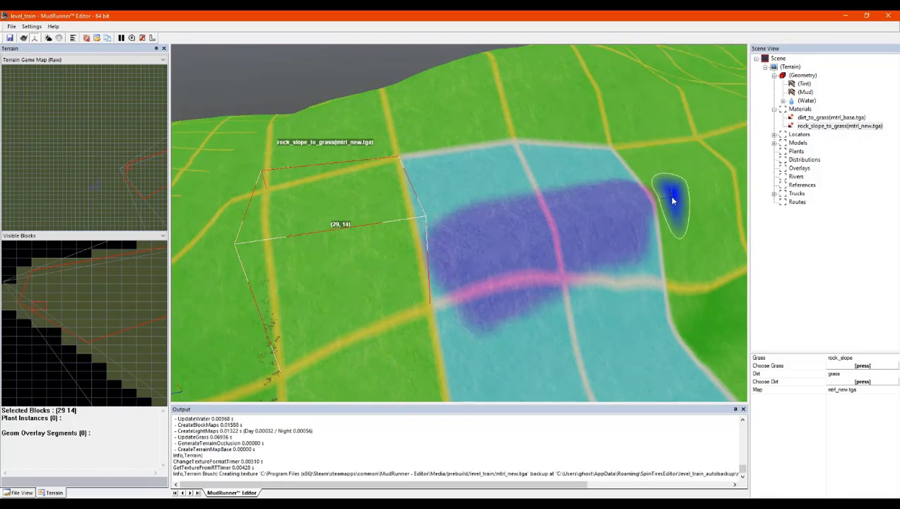
right_click(672, 199)
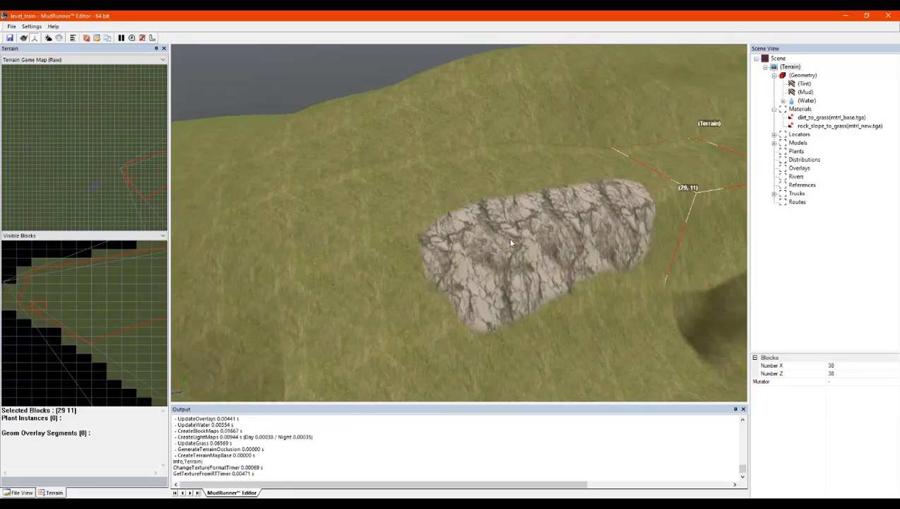
Examine the rebuilt rock patch on the hillside, especially its two ends where they meet the terrain block borders
mouse_move(503, 228)
middle_down()
mouse_move(484, 211)
mouse_move(462, 217)
mouse_move(501, 239)
middle_up()
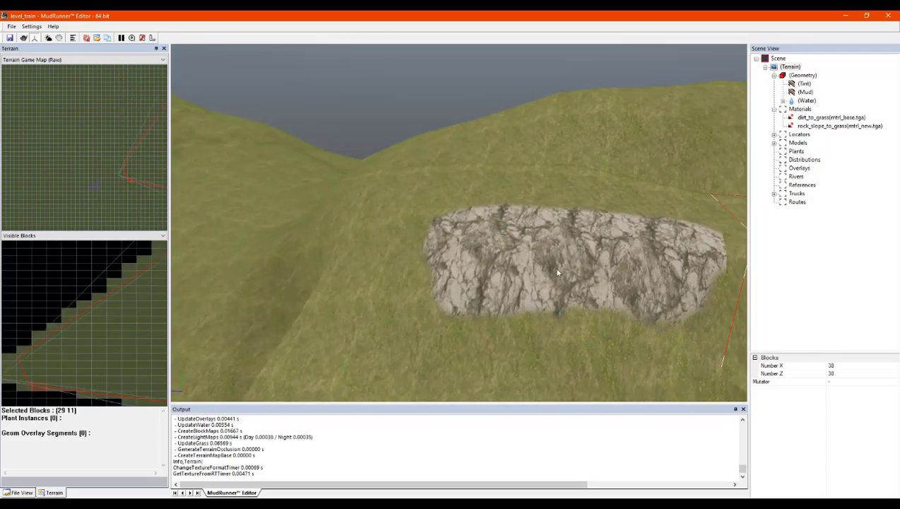
scroll(554, 267, up, 6)
middle_drag(542, 267, 604, 115)
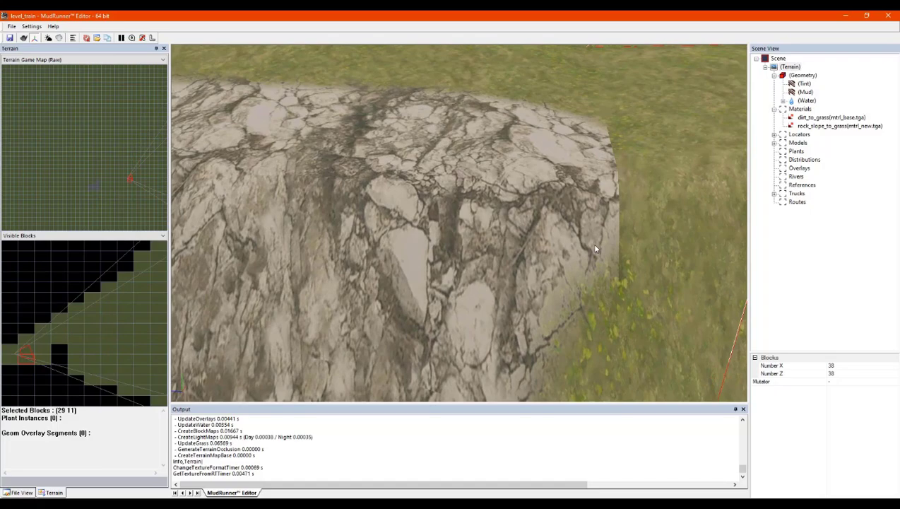
middle_drag(580, 178, 566, 223)
click(421, 188)
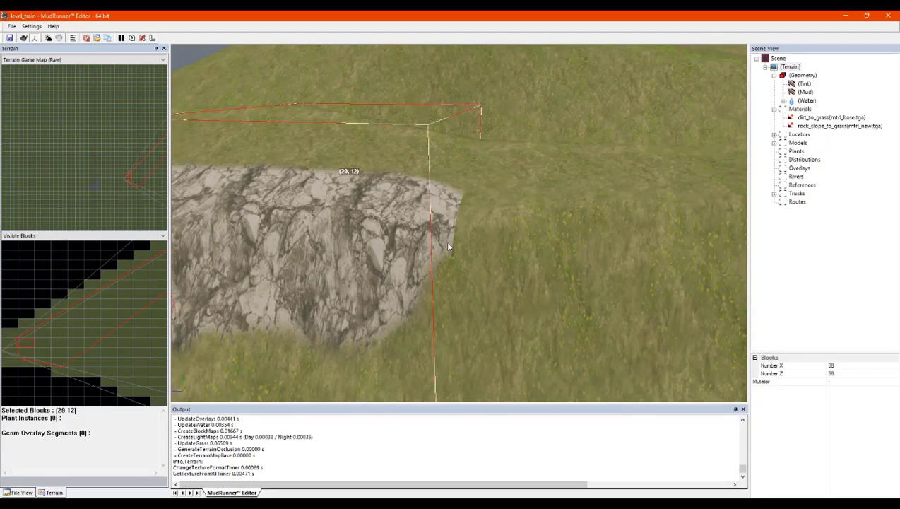
click(527, 226)
middle_drag(474, 210, 456, 238)
middle_drag(392, 244, 425, 240)
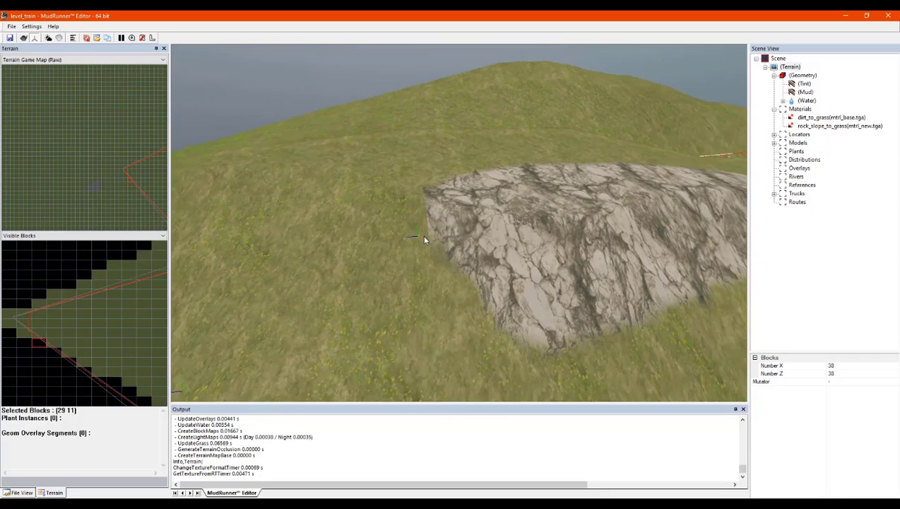
middle_drag(414, 197, 408, 204)
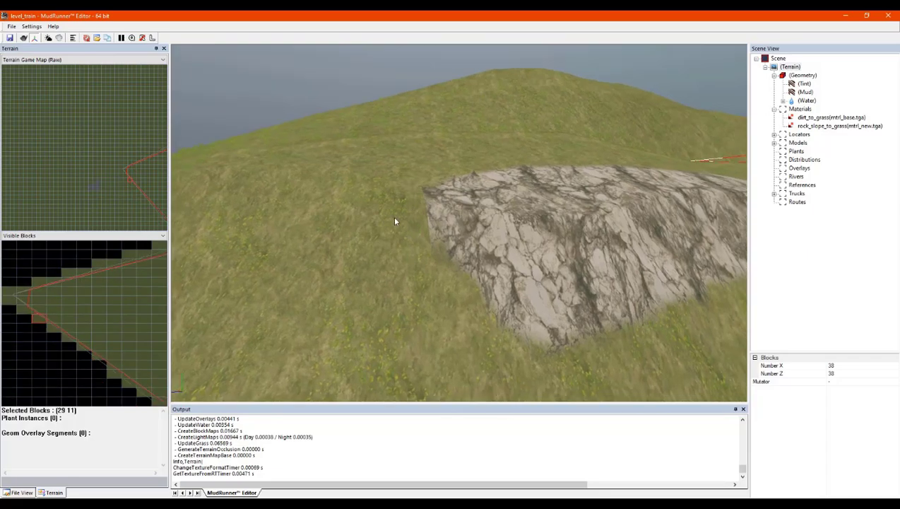
click(397, 223)
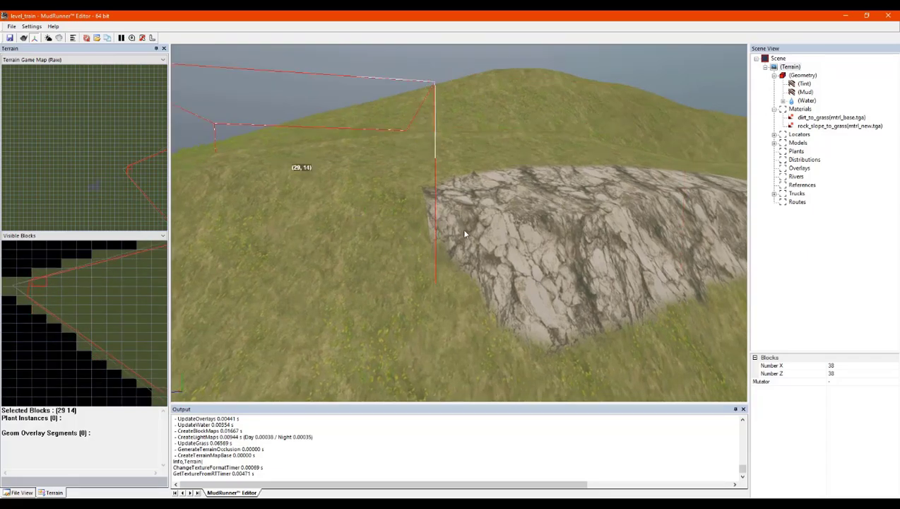
click(535, 227)
middle_drag(513, 236, 479, 219)
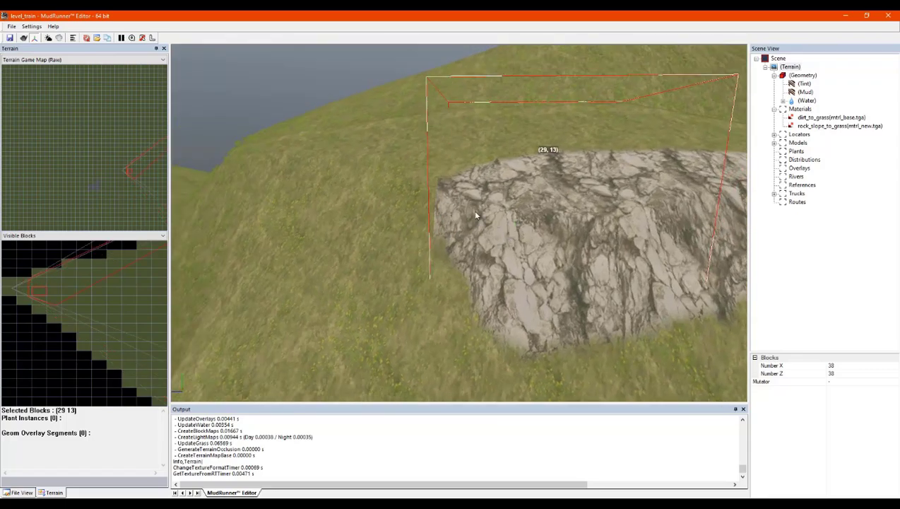
Extend the rock_slope_to_grass material to the terrain blocks on both sides of the rock patch and rebuild the terrain
click(808, 126)
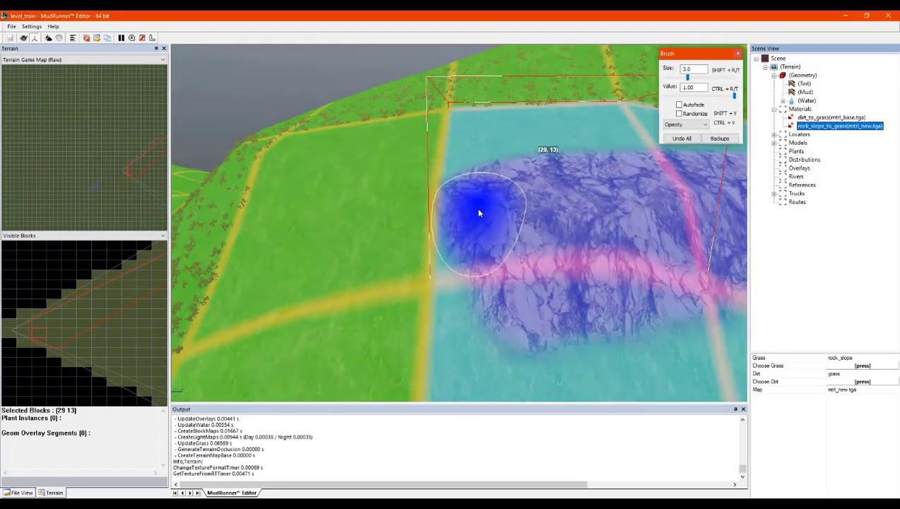
click(396, 208)
click(363, 311)
scroll(652, 231, down, 5)
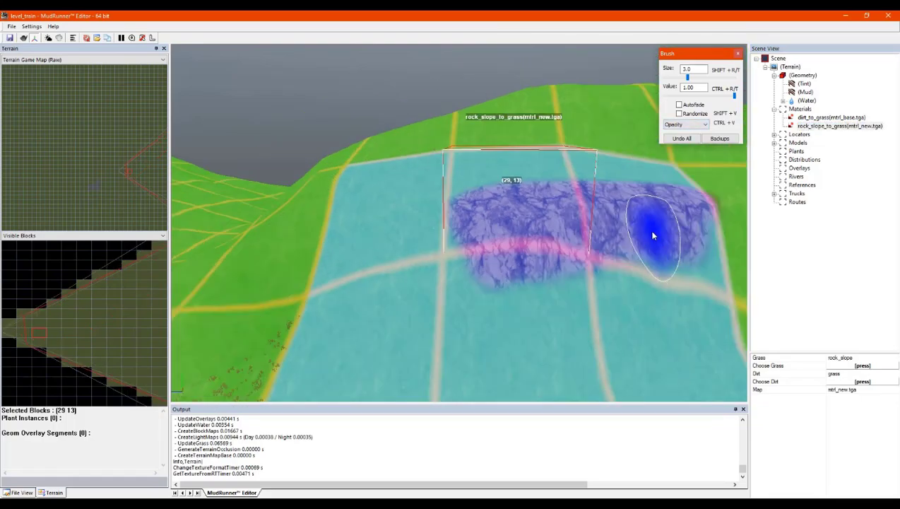
click(634, 222)
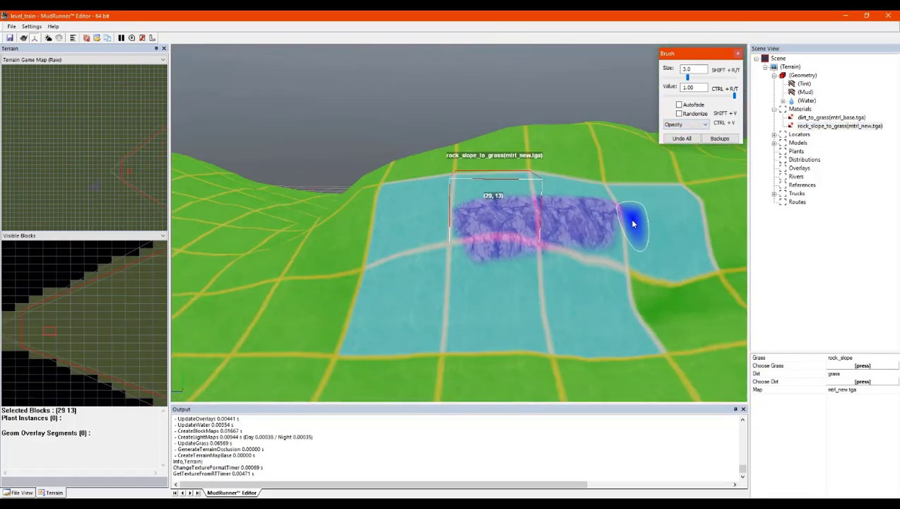
click(659, 310)
Examine how both ends of the rebuilt rock patch blend into the surrounding grass, from close up and from a distance
scroll(473, 223, up, 4)
scroll(473, 223, up, 4)
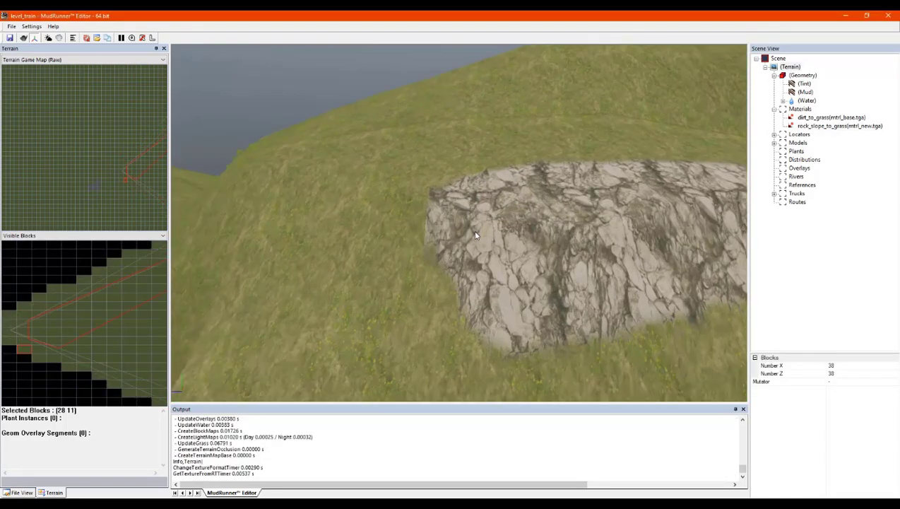
scroll(473, 232, down, 6)
scroll(637, 226, up, 6)
scroll(522, 216, up, 5)
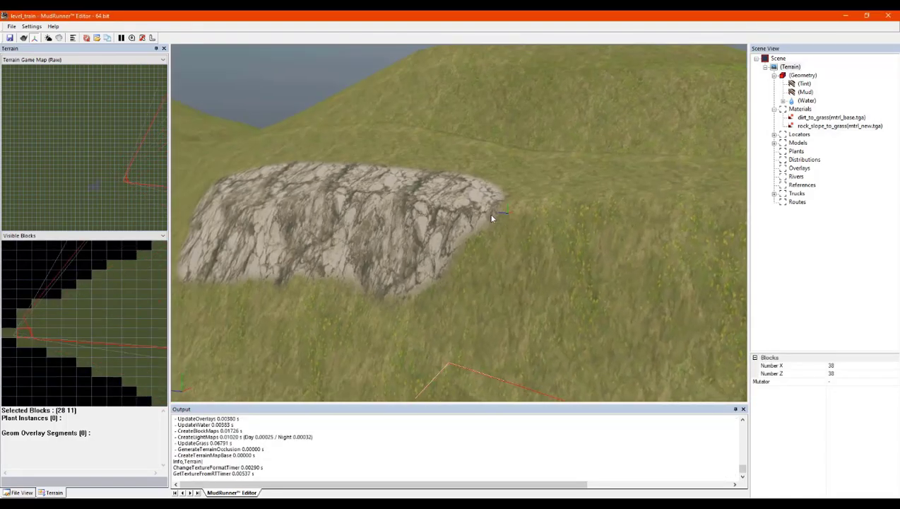
scroll(462, 241, up, 1)
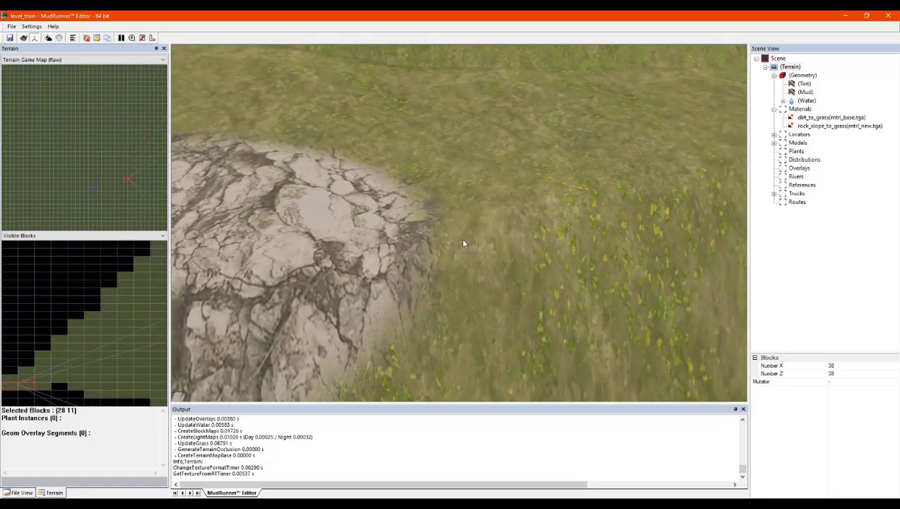
alt+middle_drag(464, 242, 434, 238)
scroll(432, 238, down, 5)
scroll(308, 252, up, 4)
scroll(304, 252, up, 3)
alt+middle_drag(286, 247, 312, 245)
scroll(290, 245, up, 3)
scroll(332, 237, down, 5)
scroll(332, 238, up, 2)
scroll(312, 245, down, 3)
scroll(274, 226, up, 2)
scroll(393, 206, down, 2)
alt+middle_drag(393, 206, 445, 191)
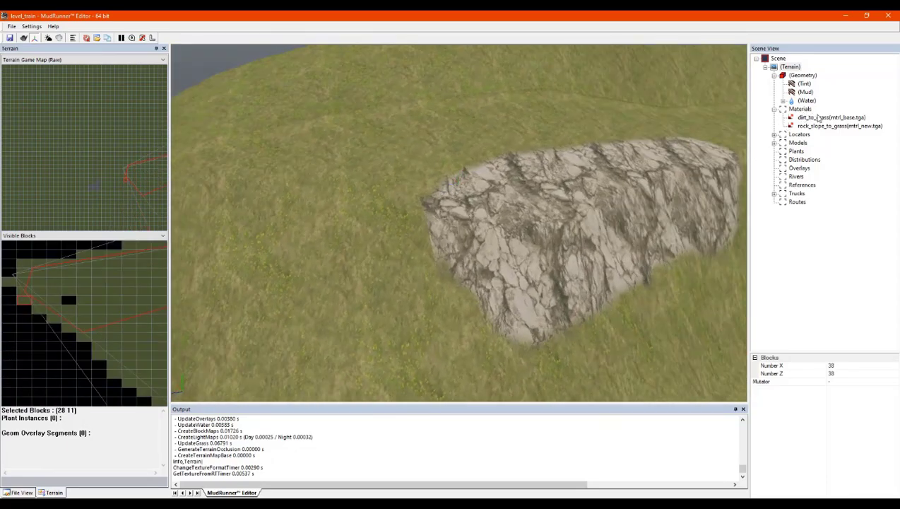
Select the rock_slope_to_grass material and switch its brush to Dirt with value 1.00
click(834, 127)
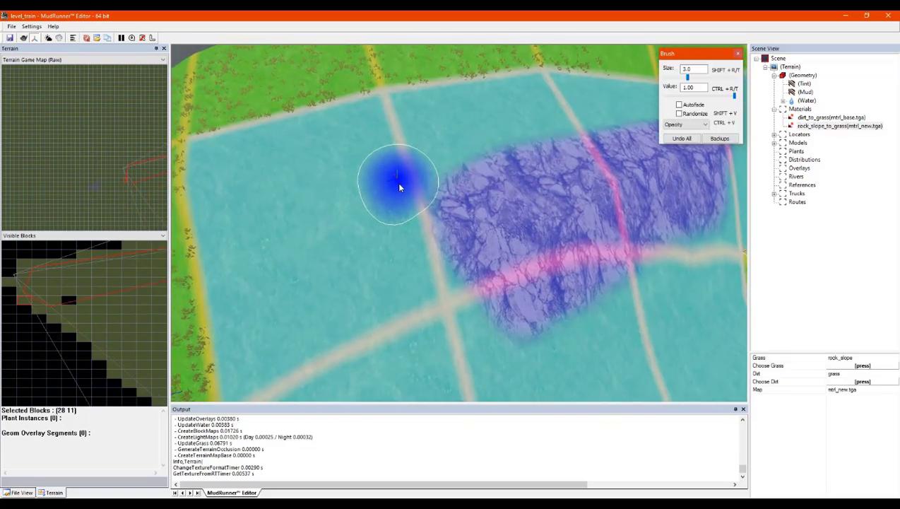
alt+middle_drag(479, 189, 417, 209)
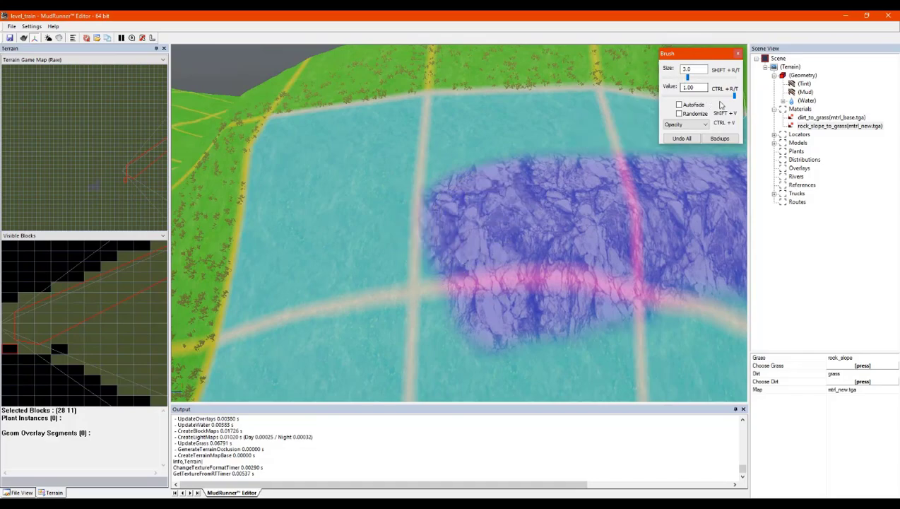
mouse_move(735, 97)
mouse_down()
mouse_move(671, 97)
mouse_move(676, 128)
mouse_move(664, 99)
mouse_move(734, 97)
mouse_up()
click(669, 131)
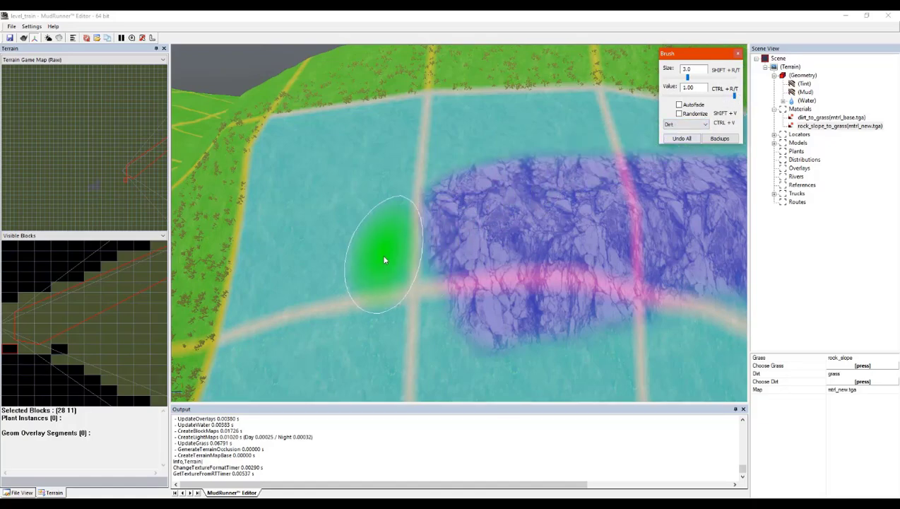
mouse_move(488, 243)
alt+middle_down()
mouse_move(494, 253)
mouse_move(489, 241)
alt+middle_up()
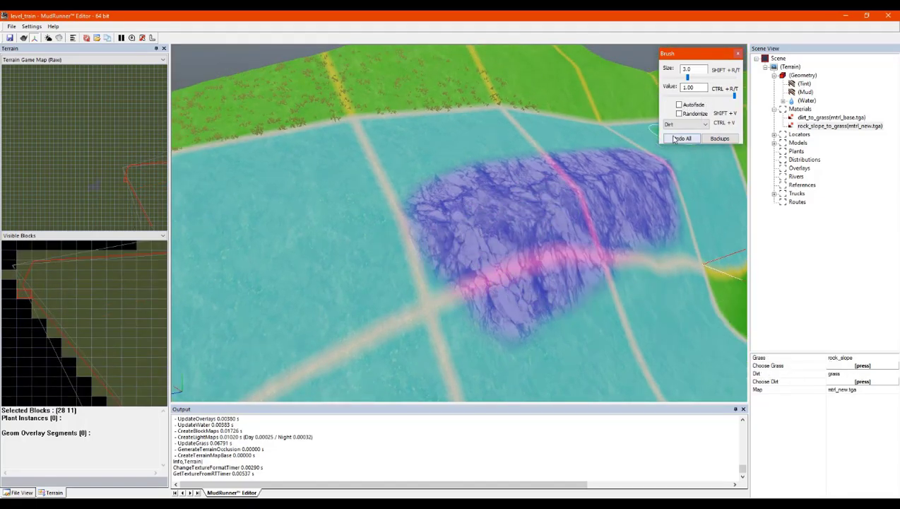
Switch the brush of the rock_slope_to_grass material to Opacity and back to Dirt
click(676, 125)
click(671, 139)
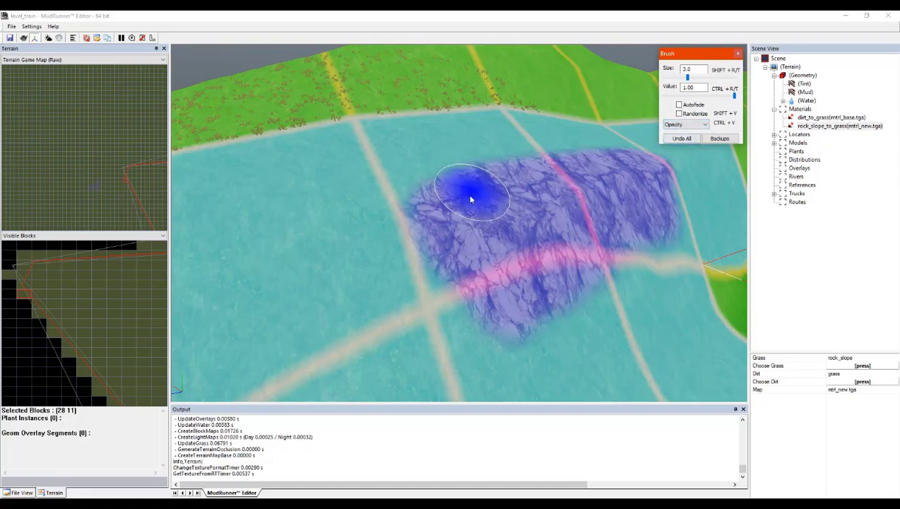
click(686, 126)
click(676, 133)
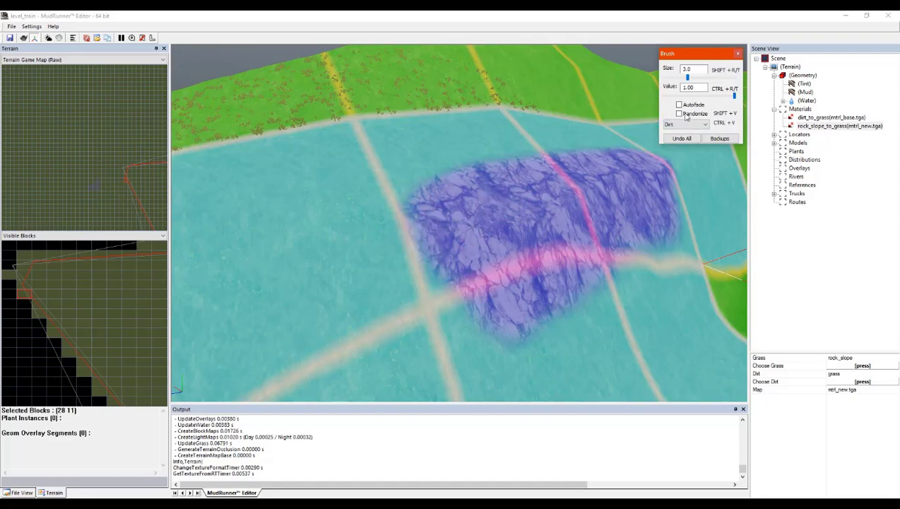
Paint grass over the left end of the rock patch with the Dirt brush at value 1.00 and rebuild the terrain
mouse_move(393, 201)
mouse_down()
mouse_move(472, 167)
mouse_move(412, 262)
mouse_move(412, 215)
mouse_move(363, 198)
mouse_up()
right_click(364, 198)
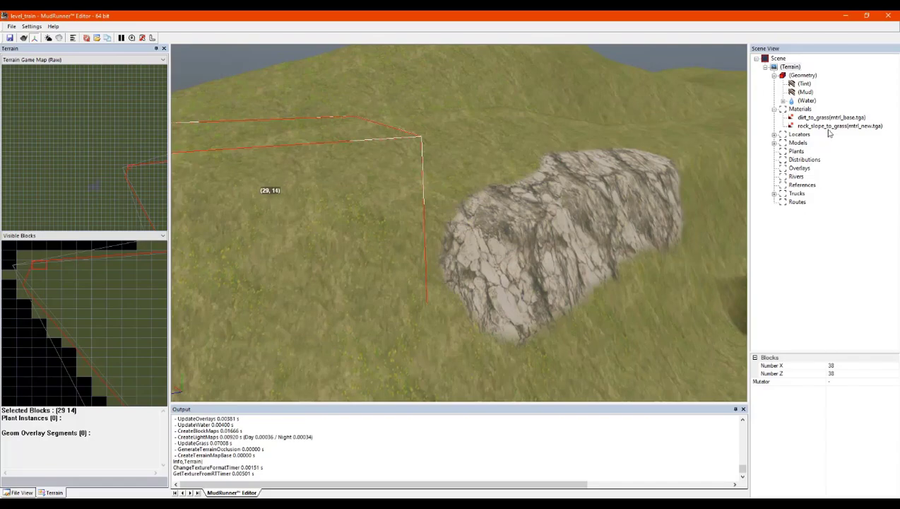
Set the rock_slope_to_grass Dirt brush to value 0.00, paint rock over the patch's left end and beyond it, and rebuild the terrain
click(840, 126)
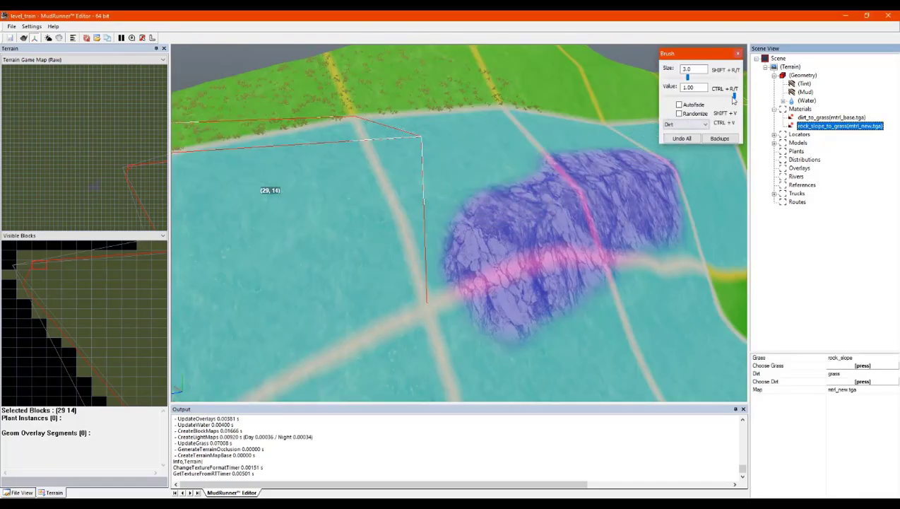
drag(734, 96, 664, 96)
mouse_move(463, 198)
mouse_down()
mouse_move(441, 235)
mouse_move(484, 272)
mouse_move(451, 265)
mouse_move(444, 219)
mouse_move(397, 251)
mouse_move(467, 268)
mouse_move(514, 243)
mouse_up()
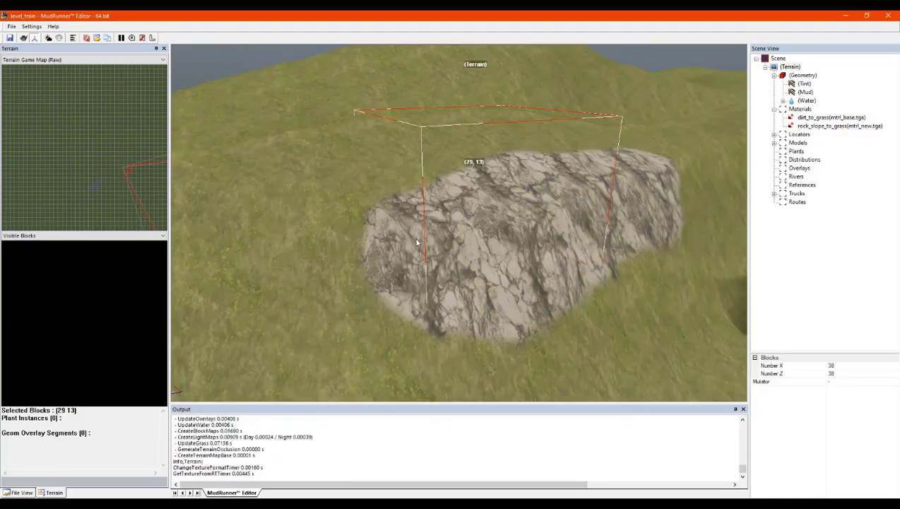
Examine the extended rock patch on the hillside from several angles, close up and from a distance
middle_drag(410, 242, 406, 237)
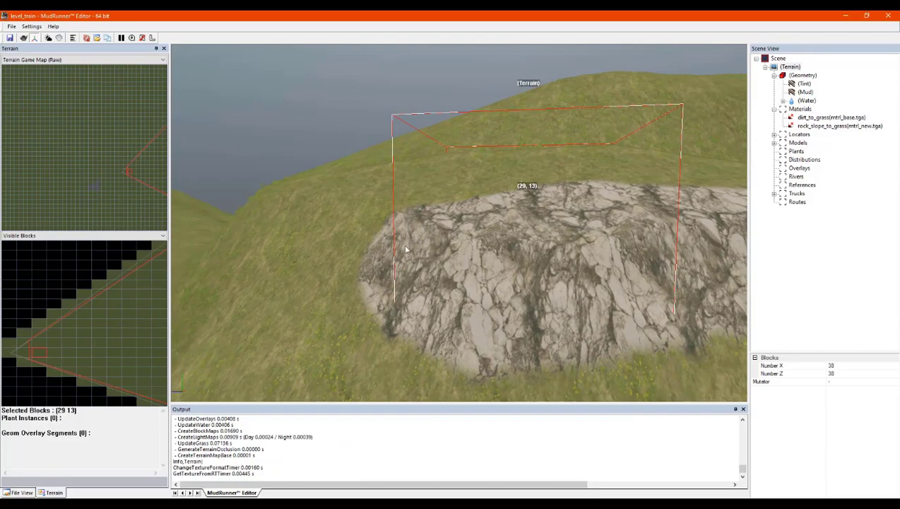
right_drag(544, 323, 571, 226)
scroll(687, 302, down, 5)
scroll(571, 226, up, 5)
right_drag(479, 218, 309, 228)
right_drag(512, 233, 447, 201)
scroll(538, 231, down, 5)
scroll(443, 216, up, 4)
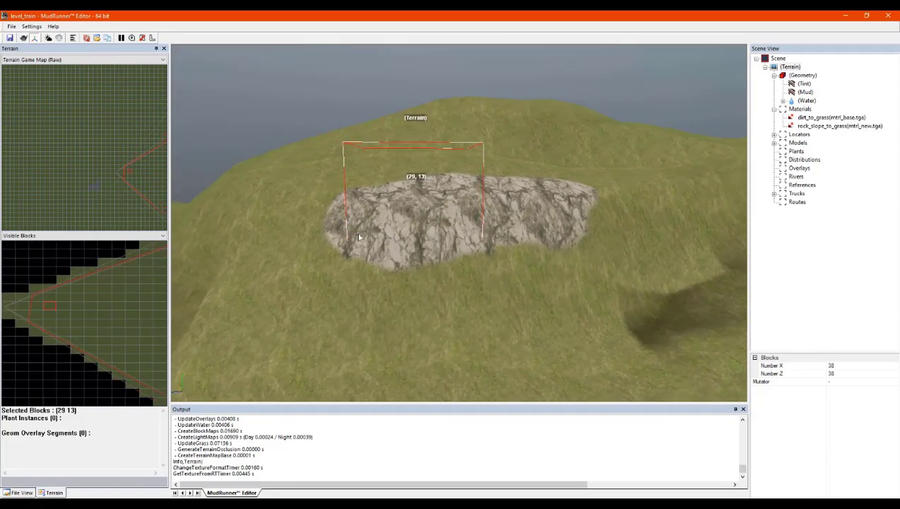
right_drag(493, 222, 473, 214)
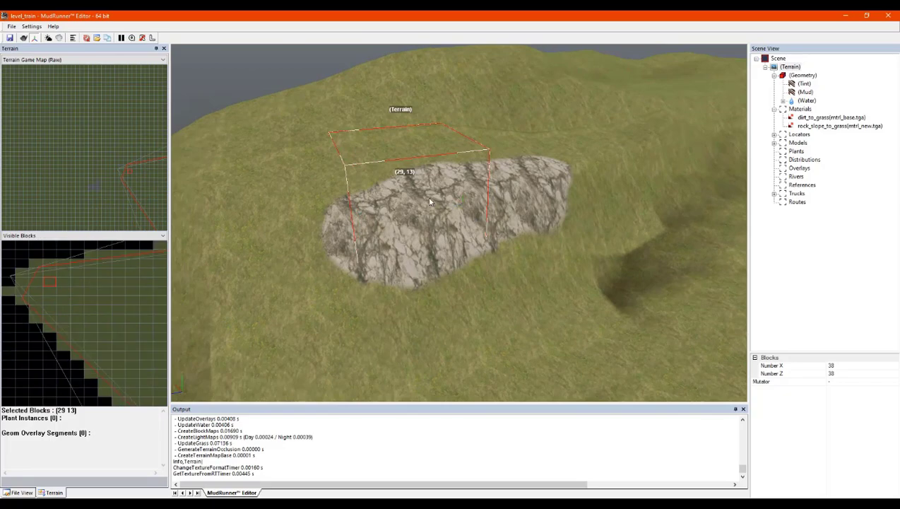
Select the rock_slope_to_grass material for the area around the garage's dirt yard and switch its brush to Opacity
scroll(428, 200, down, 10)
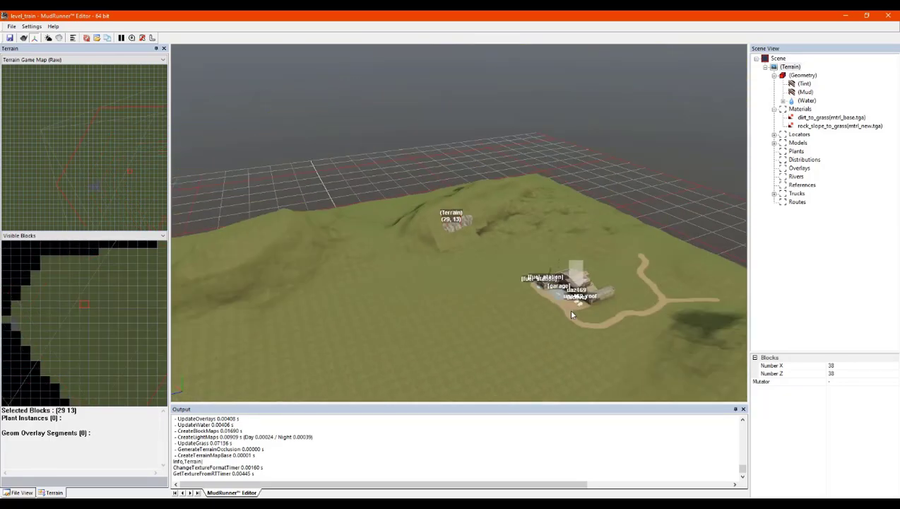
scroll(572, 313, up, 10)
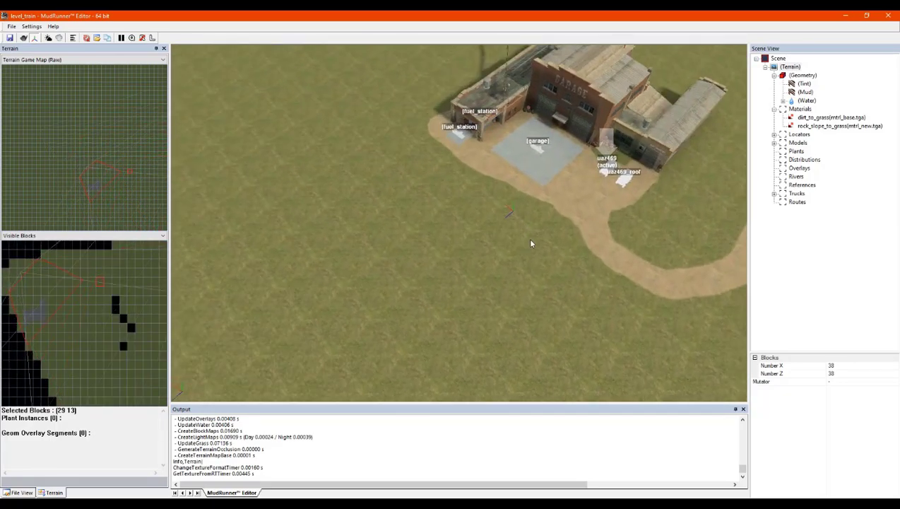
right_drag(530, 243, 651, 199)
click(839, 126)
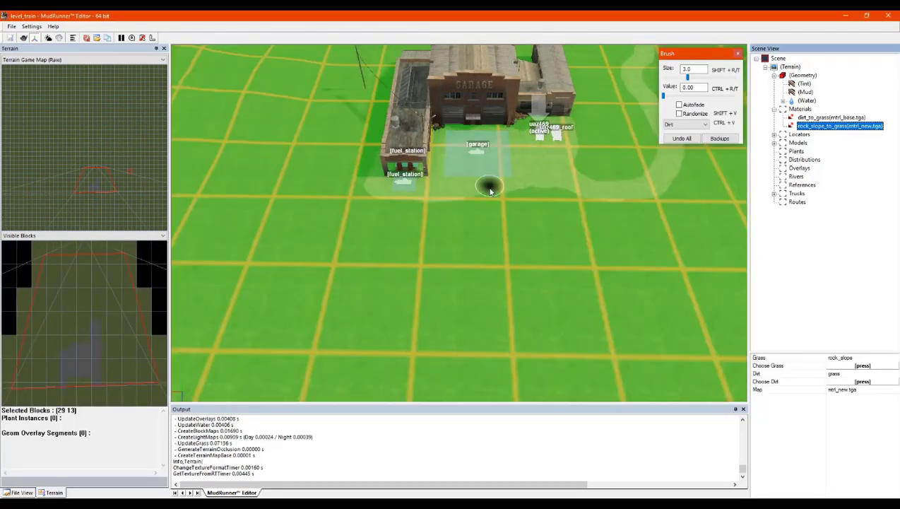
mouse_move(488, 185)
right_down()
mouse_move(494, 209)
mouse_move(475, 212)
right_up()
scroll(475, 212, up, 4)
scroll(615, 183, down, 5)
scroll(665, 205, up, 2)
middle_drag(665, 205, 515, 222)
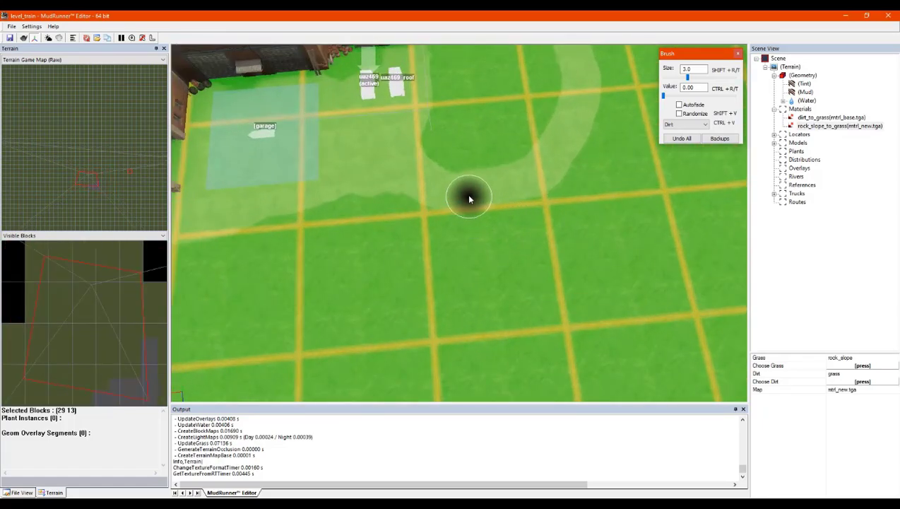
click(696, 124)
click(678, 138)
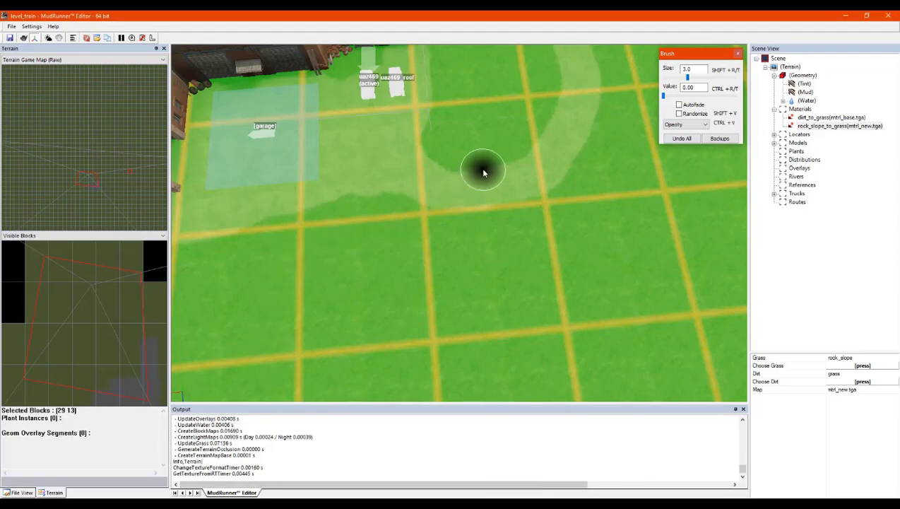
Apply the rock_slope_to_grass material with Opacity value 1.00 to three terrain blocks beside the garage yard, including one crossed by the dirt track
click(676, 125)
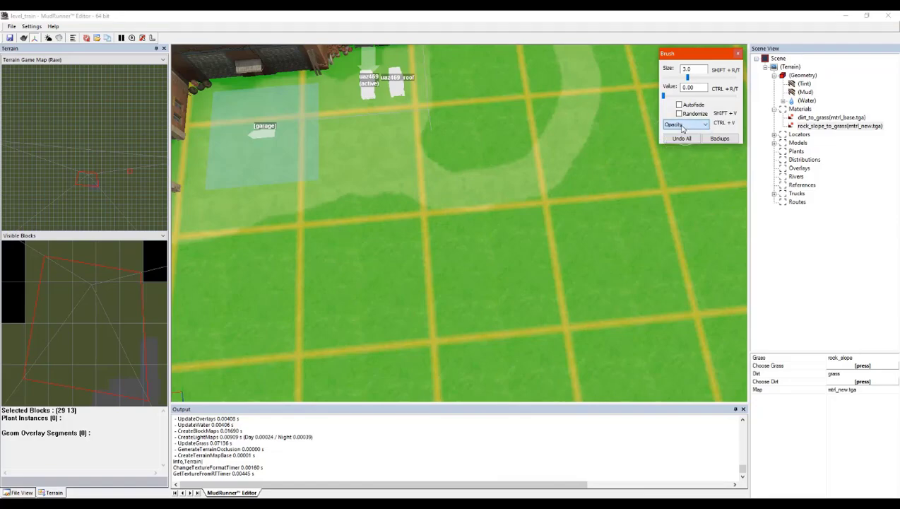
click(468, 158)
click(486, 247)
click(396, 266)
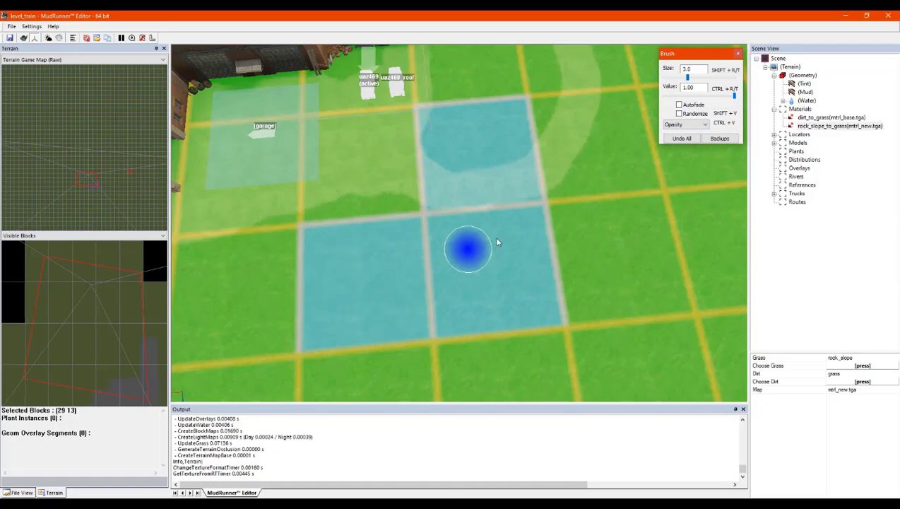
Paint an oval rock patch across two of the new blocks with the Dirt brush at value 0.25 and rebuild the terrain
click(682, 125)
click(669, 133)
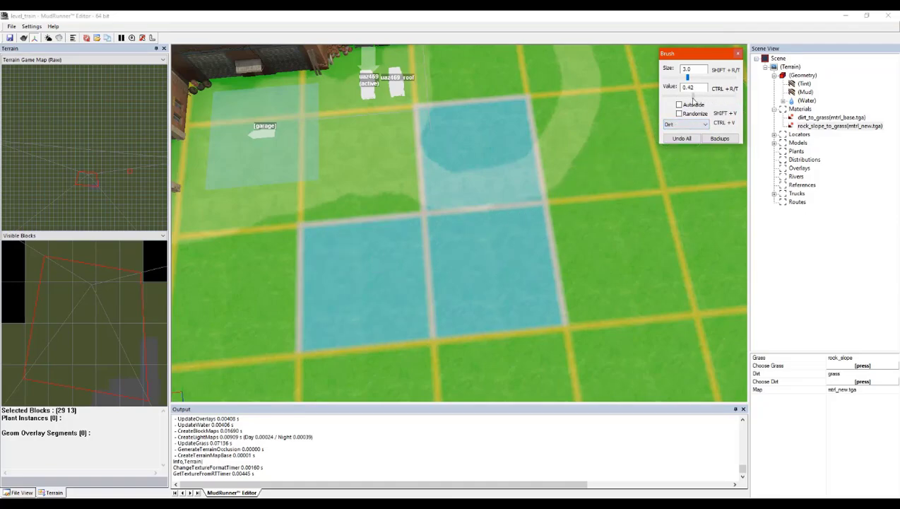
drag(484, 272, 461, 263)
mouse_move(388, 281)
mouse_down()
mouse_move(460, 293)
mouse_move(412, 277)
mouse_move(495, 265)
mouse_up()
mouse_move(422, 260)
mouse_down()
mouse_move(517, 296)
mouse_move(498, 251)
mouse_move(512, 255)
mouse_move(416, 298)
mouse_move(471, 302)
mouse_up()
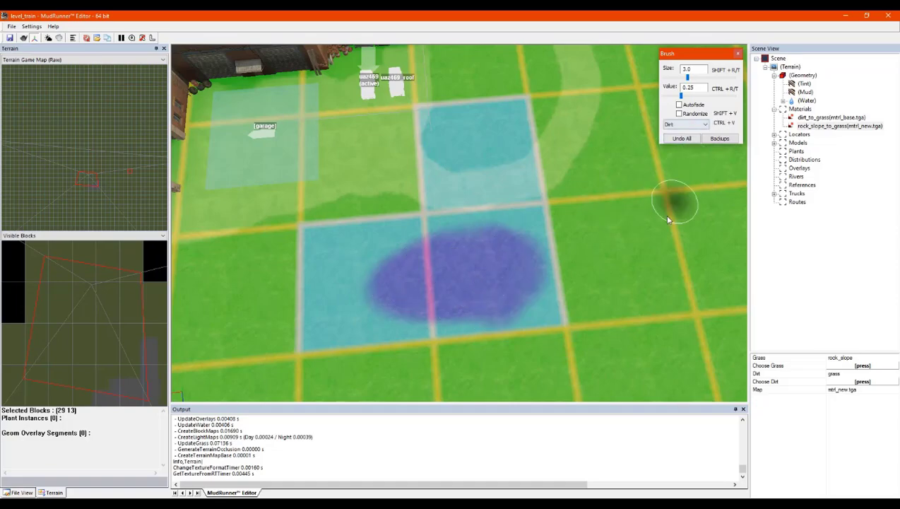
right_click(626, 257)
click(626, 257)
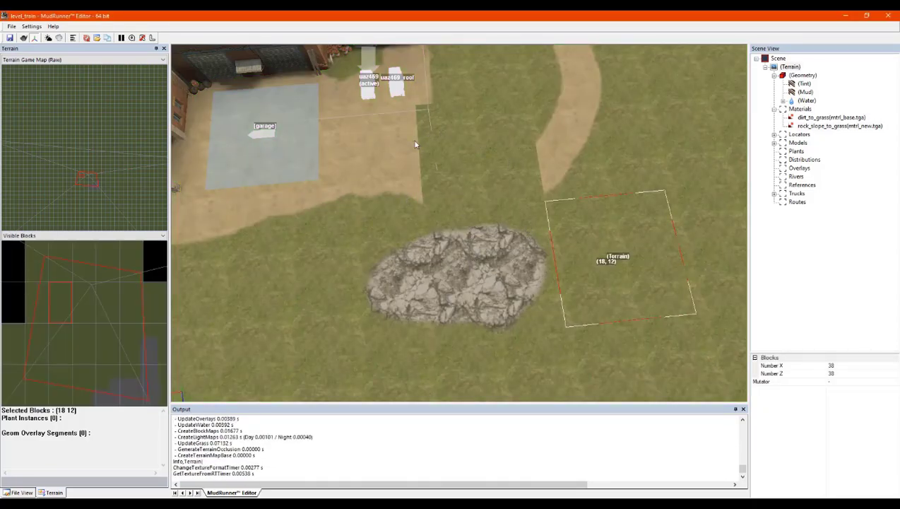
Remove the rock_slope_to_grass material from the block covering the dirt track with the brush on Opacity at value 0.00, and rebuild the terrain
alt+middle_drag(473, 177, 492, 152)
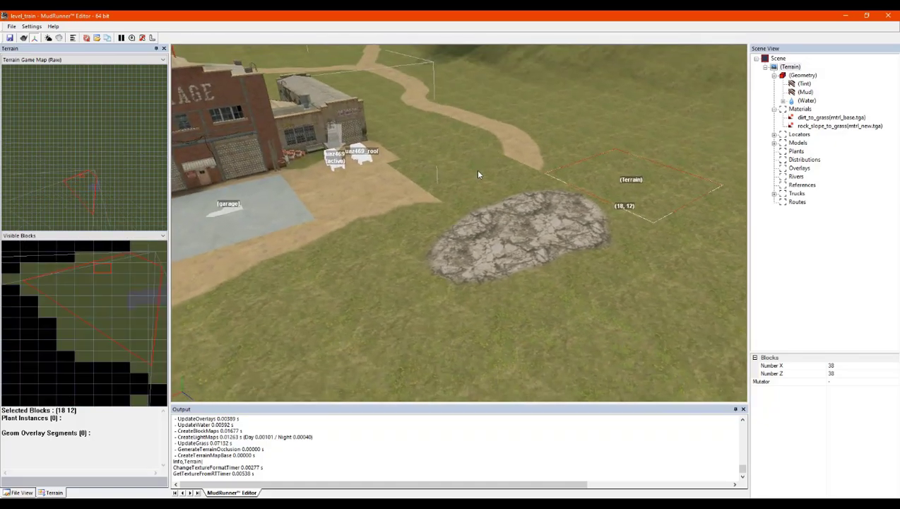
scroll(466, 183, up, 5)
alt+middle_drag(432, 208, 414, 241)
scroll(414, 241, down, 3)
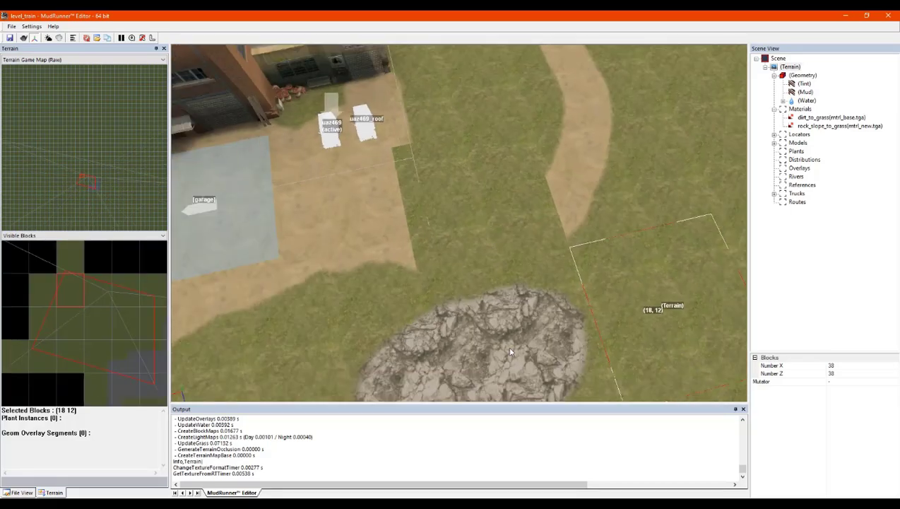
click(799, 126)
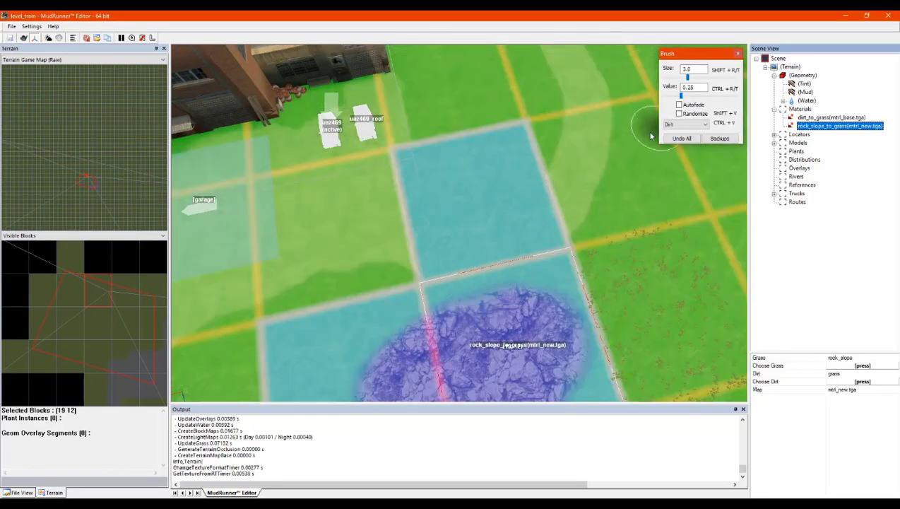
click(685, 124)
click(684, 139)
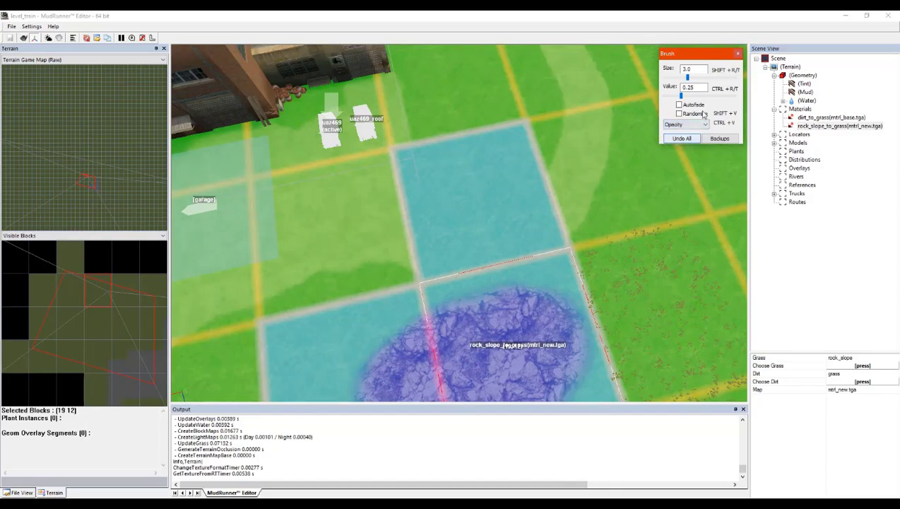
drag(718, 96, 736, 95)
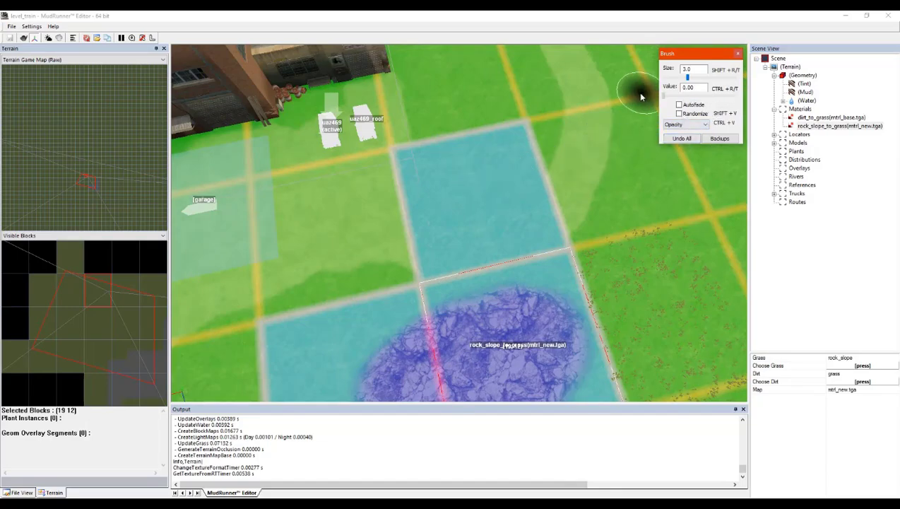
key(Escape)
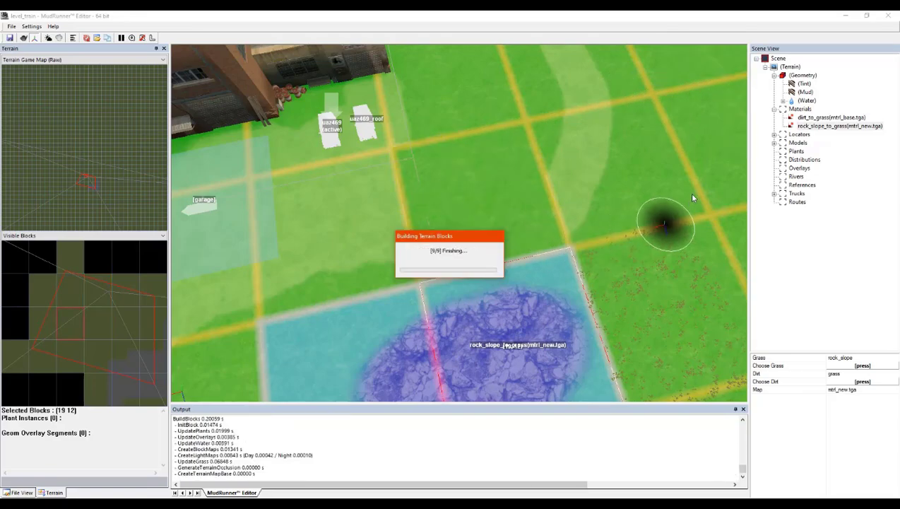
Examine the restored dirt track and its border with the rock patch's terrain block, from close up and from a distance
middle_drag(495, 273, 536, 245)
scroll(477, 277, up, 3)
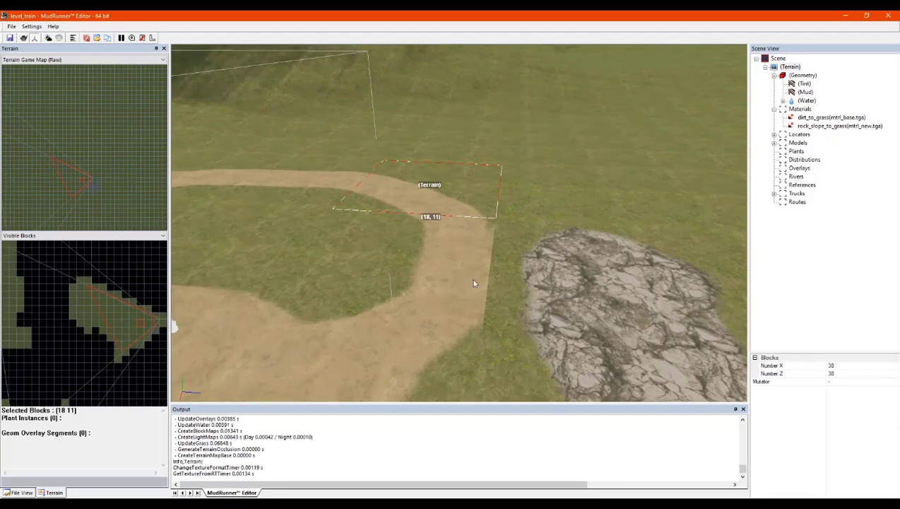
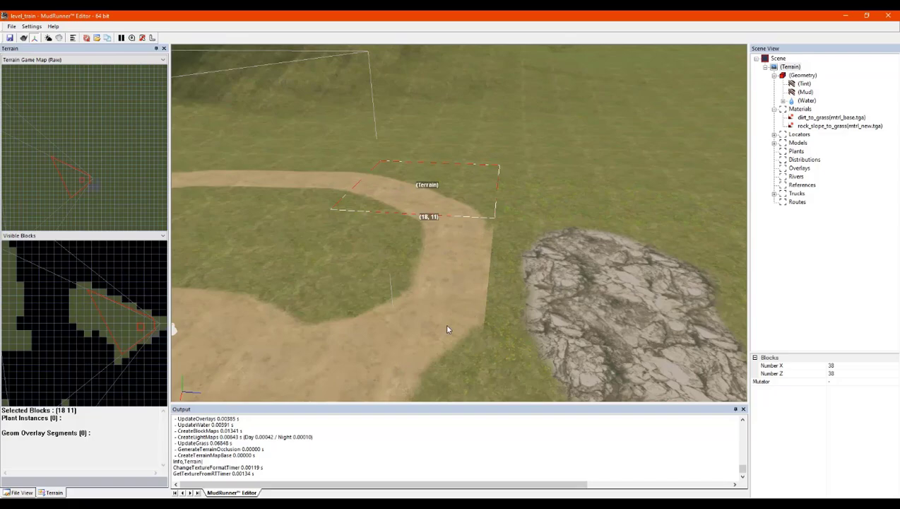
right_drag(512, 267, 625, 287)
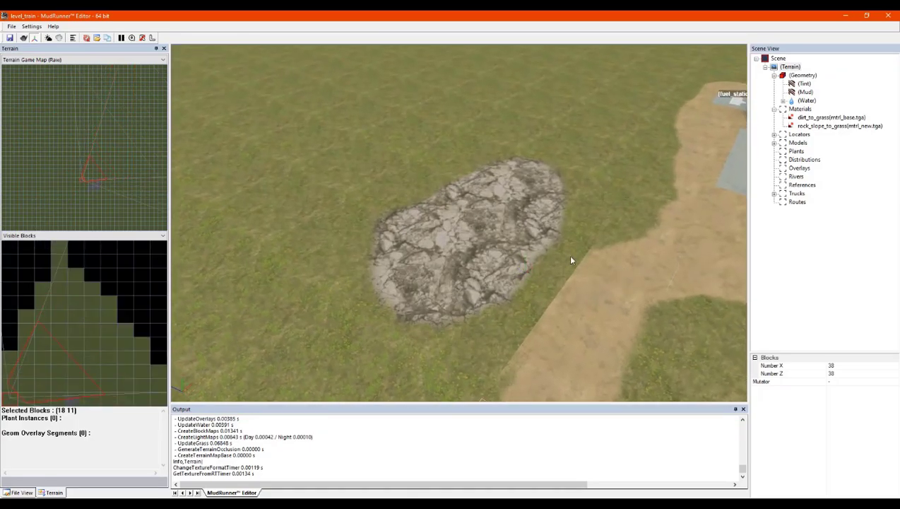
scroll(579, 261, down, 4)
middle_drag(568, 259, 492, 261)
right_drag(471, 245, 480, 242)
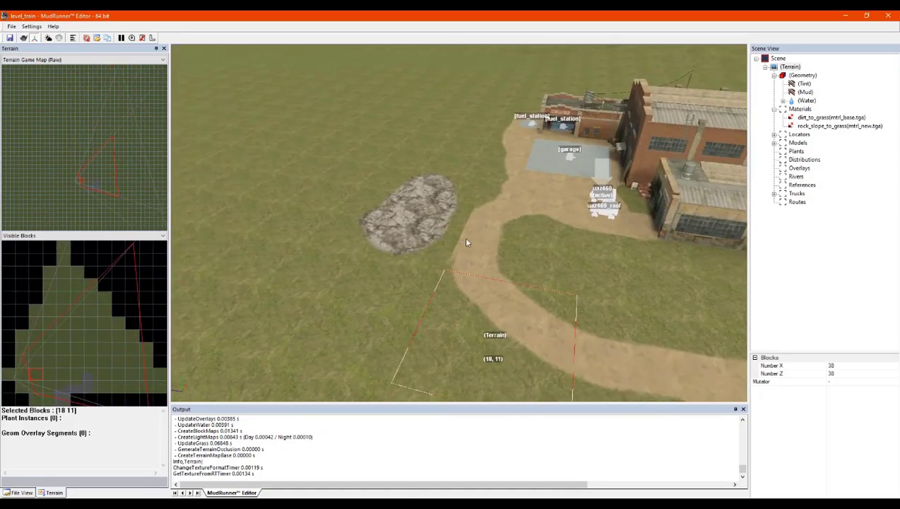
scroll(479, 241, up, 2)
scroll(434, 204, down, 3)
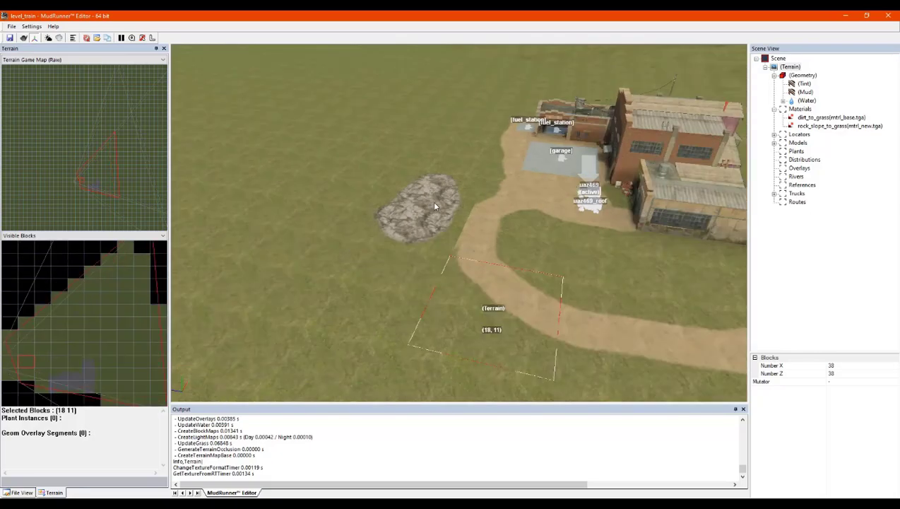
scroll(432, 203, up, 2)
scroll(424, 206, up, 1)
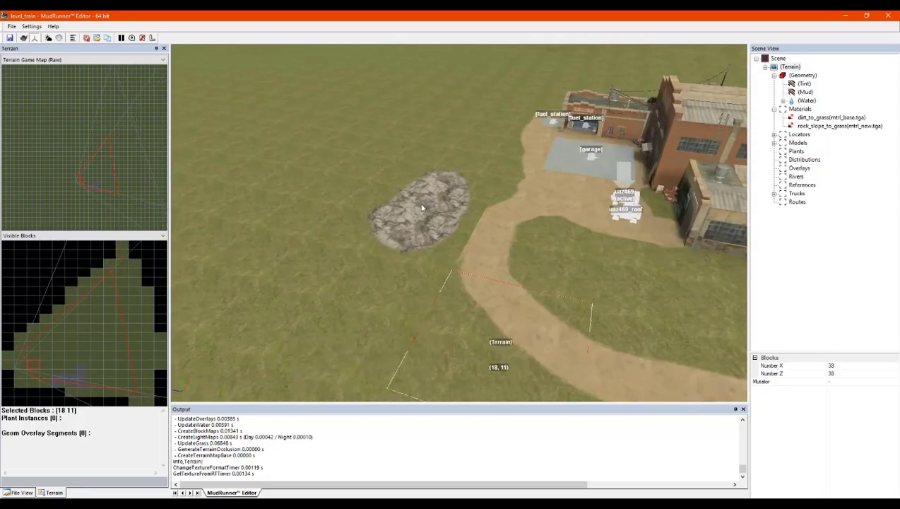
scroll(423, 208, up, 1)
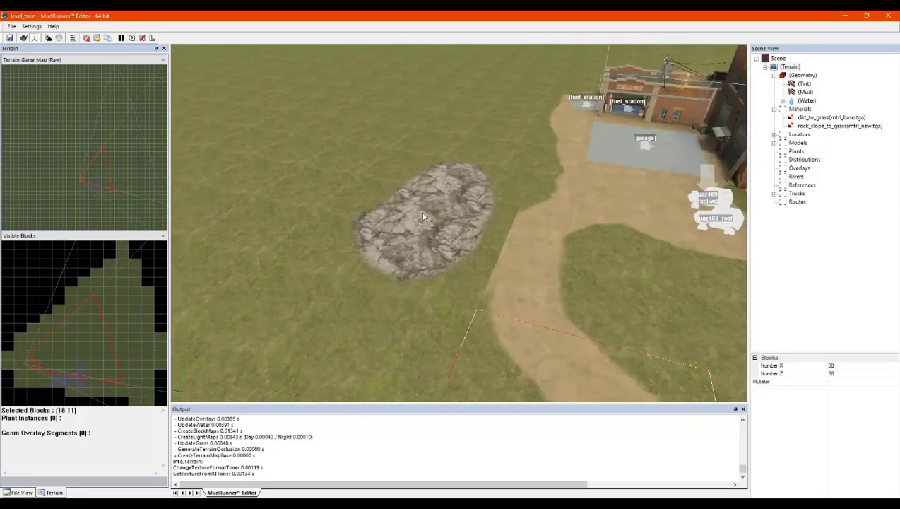
Enable Randomize on the rock_slope_to_grass Opacity brush, paint the block edge beside the dirt track at values 0.00 and 1.00, and rebuild the terrain
click(830, 126)
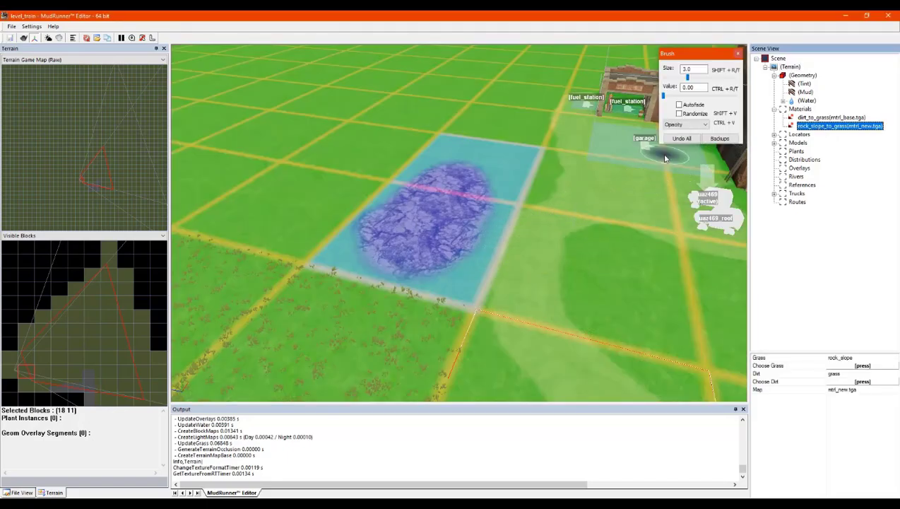
click(679, 113)
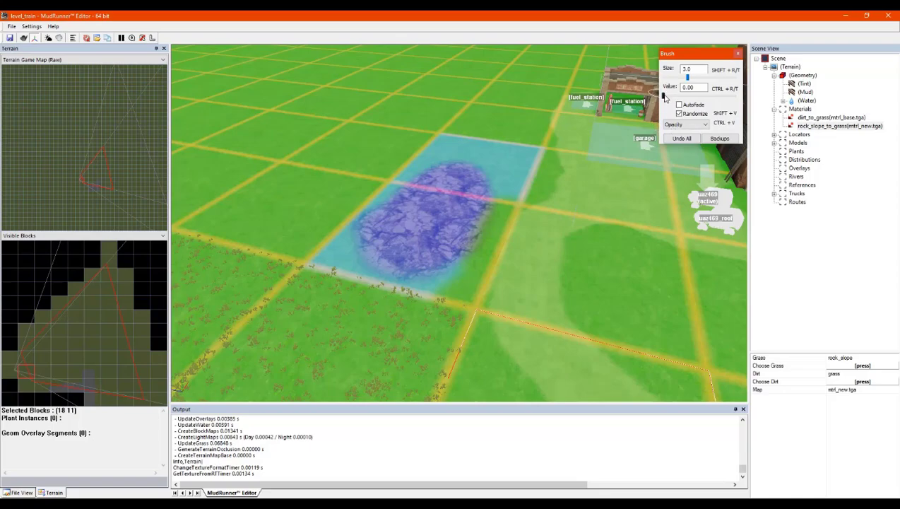
drag(664, 97, 678, 96)
mouse_move(494, 182)
mouse_down()
mouse_move(496, 223)
mouse_move(442, 276)
mouse_move(464, 281)
mouse_move(473, 233)
mouse_move(506, 187)
mouse_move(482, 188)
mouse_move(440, 261)
mouse_up()
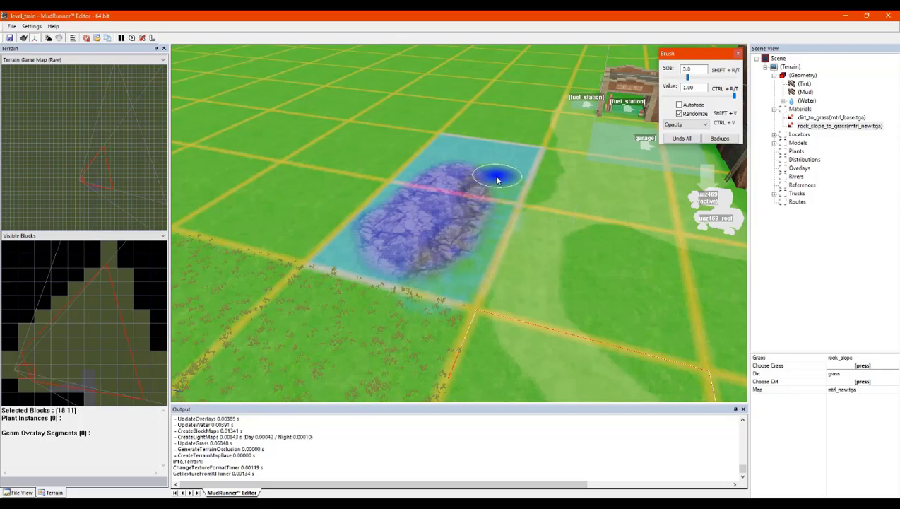
alt+middle_drag(487, 151, 492, 162)
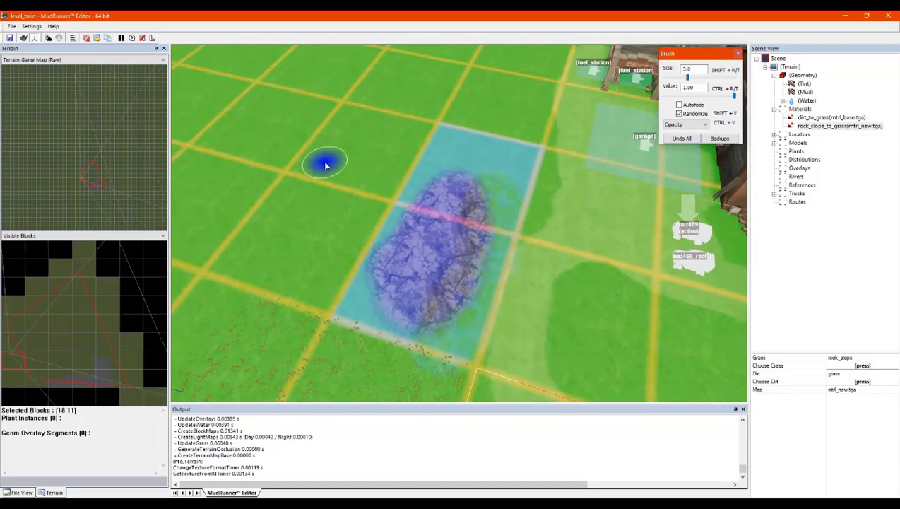
key(ctrl+b)
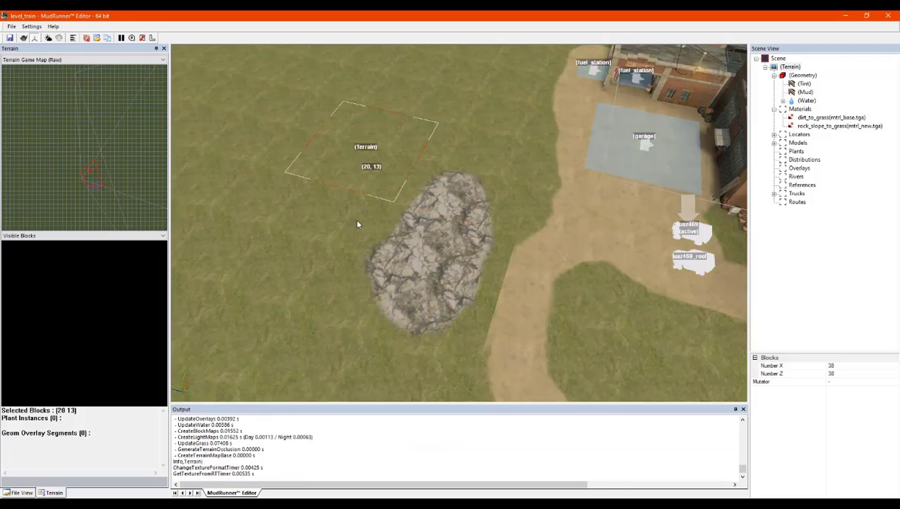
mouse_move(394, 217)
alt+mouse_down()
mouse_move(446, 211)
mouse_move(526, 234)
mouse_move(493, 225)
alt+mouse_up()
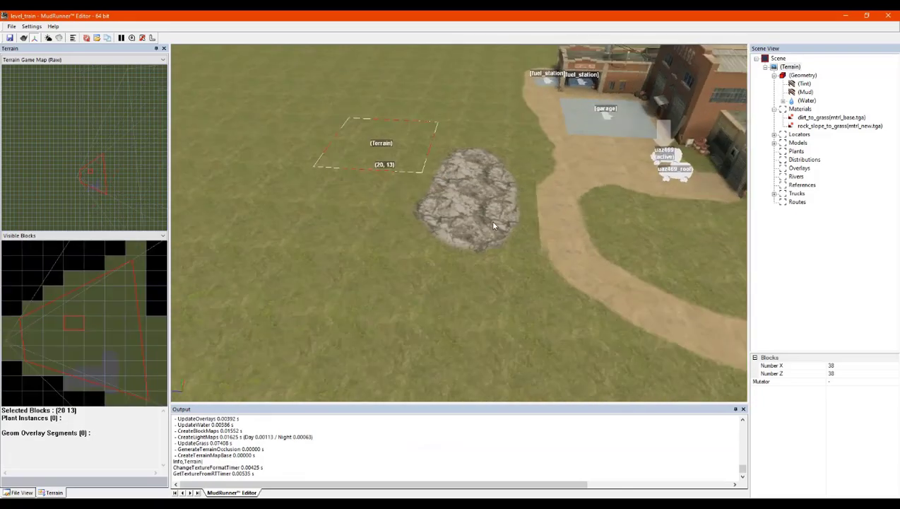
Paint rock_slope_to_grass Opacity at value 0.05 with Randomize around the rock patch beside the dirt track, and rebuild the terrain
click(823, 126)
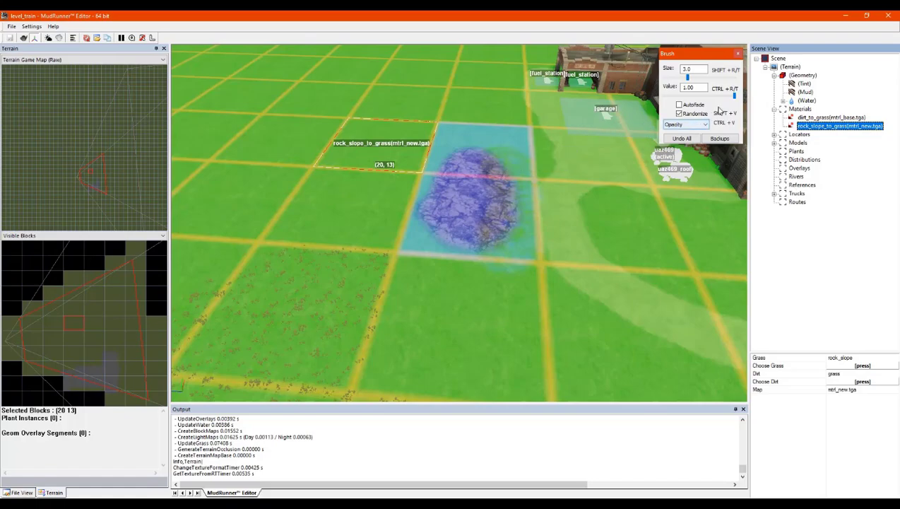
drag(734, 97, 644, 95)
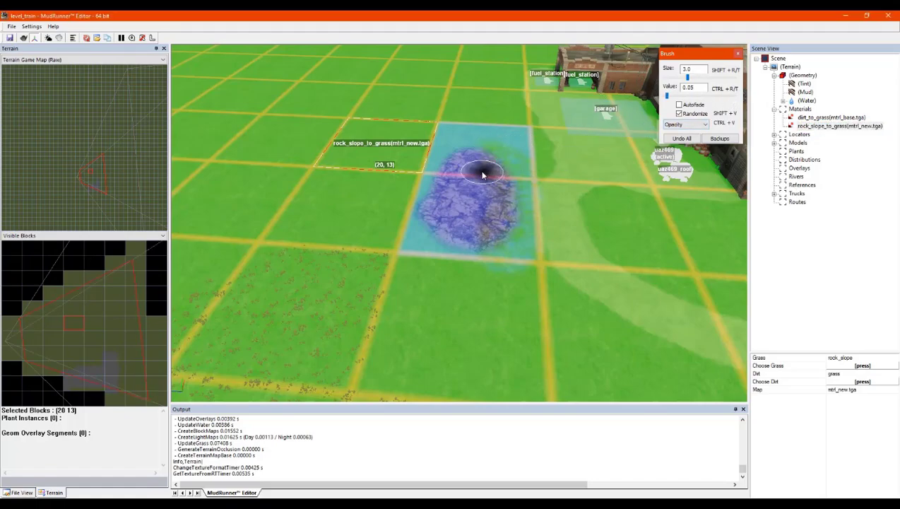
mouse_move(487, 167)
mouse_down()
mouse_move(444, 146)
mouse_move(475, 153)
mouse_move(495, 143)
mouse_move(431, 134)
mouse_move(531, 152)
mouse_move(523, 134)
mouse_move(538, 201)
mouse_move(517, 268)
mouse_move(522, 164)
mouse_move(489, 143)
mouse_move(521, 129)
mouse_move(520, 206)
mouse_up()
mouse_move(411, 257)
mouse_down()
mouse_move(385, 224)
mouse_move(411, 250)
mouse_move(384, 186)
mouse_move(436, 148)
mouse_up()
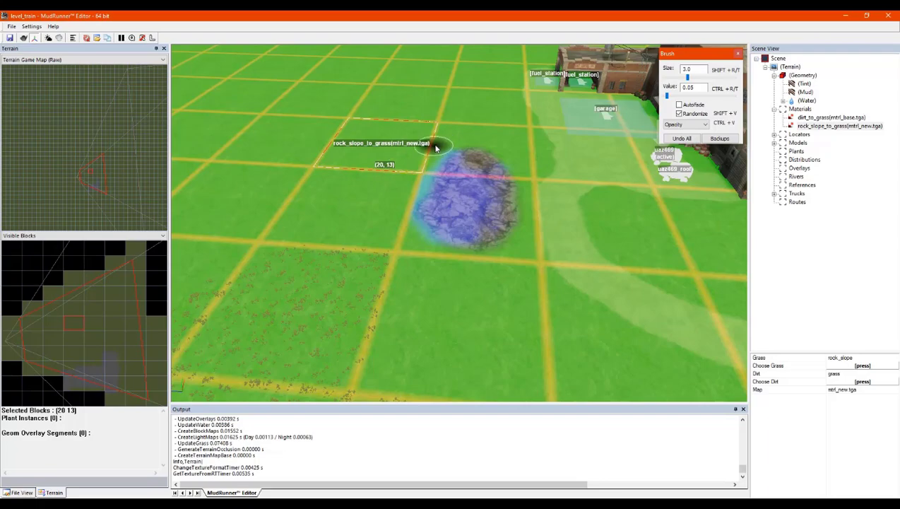
right_click(344, 202)
click(380, 301)
Examine the rock patch's edges and their transition to the surrounding grass beside the dirt track, from close up and from a distance
alt+middle_drag(387, 301, 450, 261)
scroll(456, 249, up, 4)
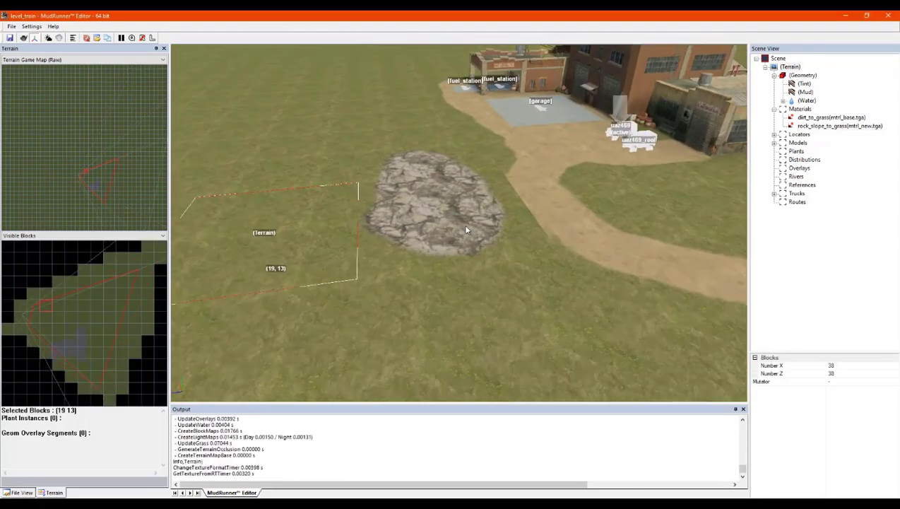
alt+middle_drag(541, 213, 545, 238)
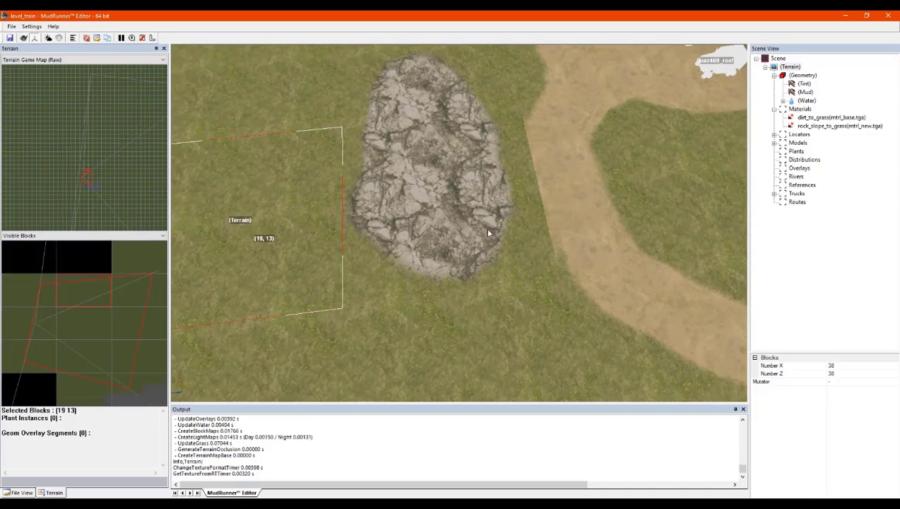
alt+middle_drag(499, 213, 534, 195)
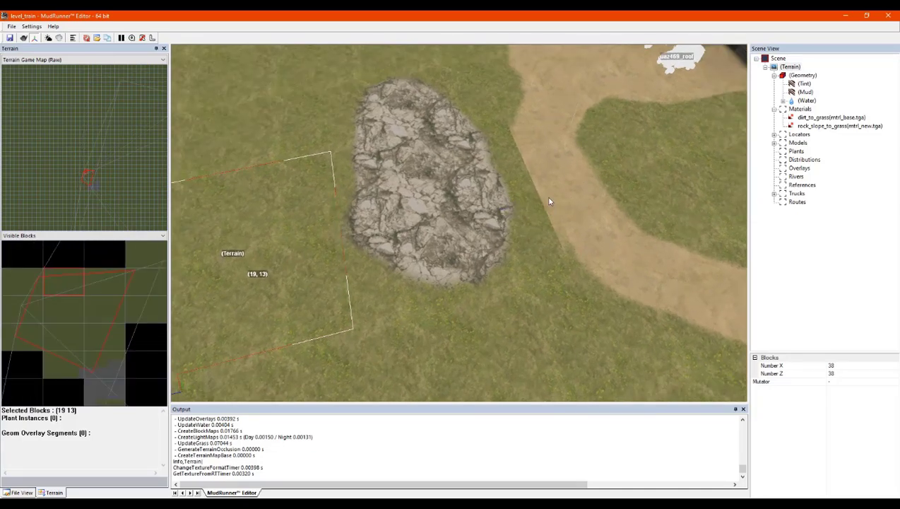
double_click(549, 198)
scroll(452, 228, down, 6)
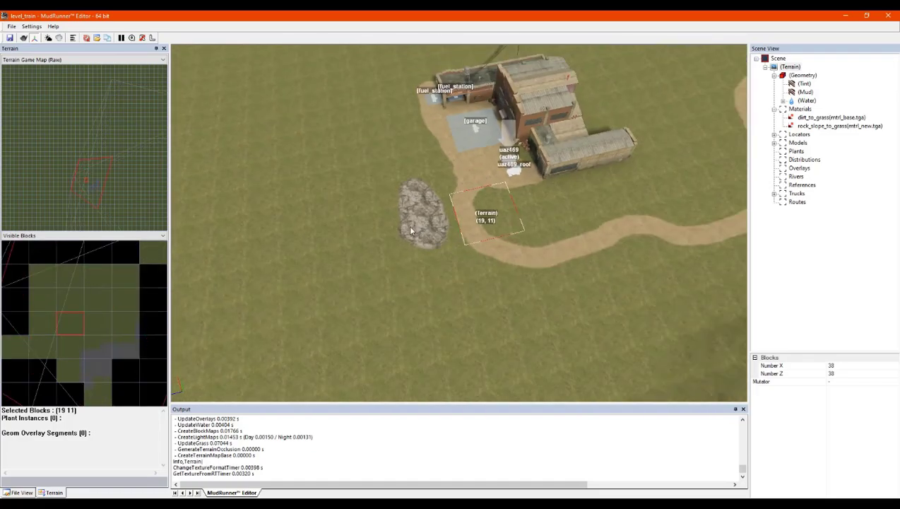
click(417, 222)
scroll(418, 218, up, 5)
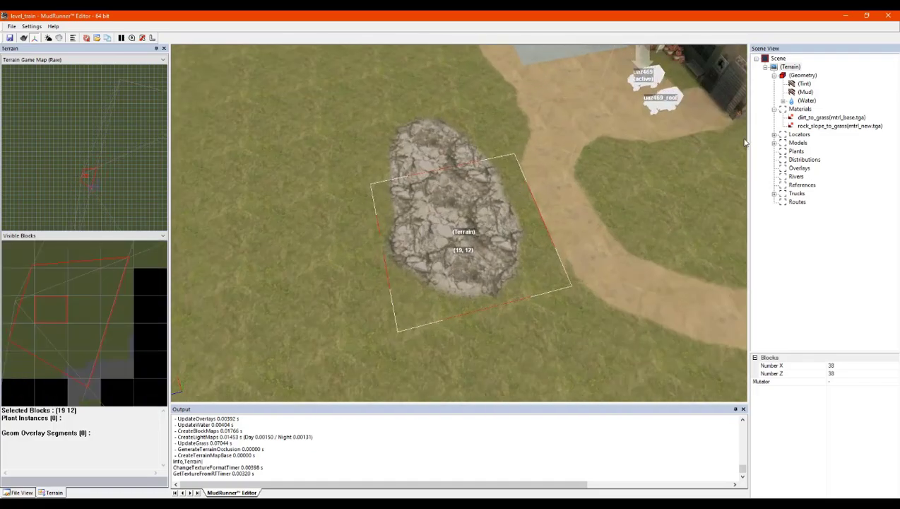
Paint rock_slope_to_grass Dirt at size 10.5 and value 0.00 with Randomize around the rock patch near the garage
click(808, 127)
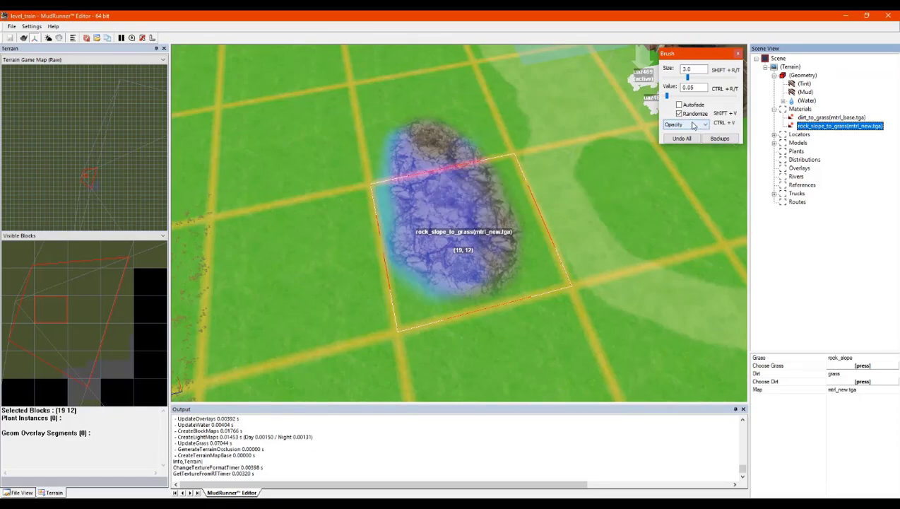
middle_drag(446, 157, 488, 145)
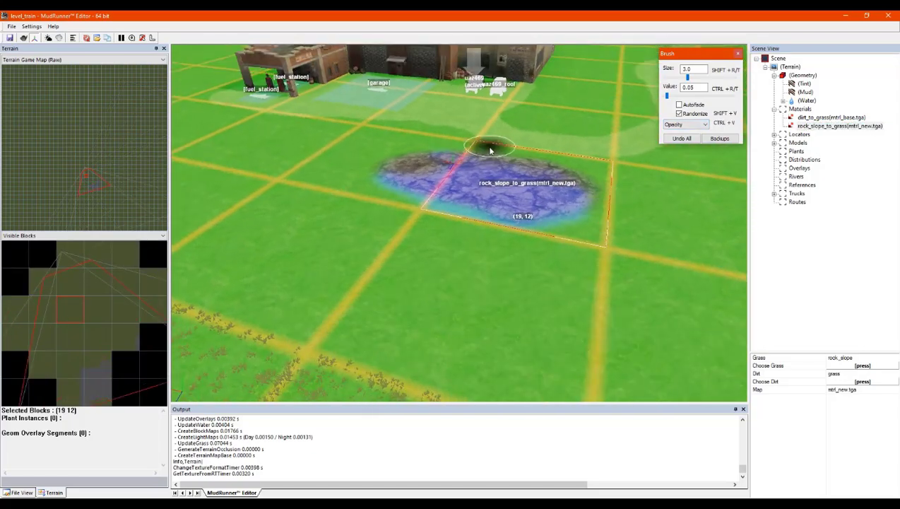
scroll(482, 198, down, 5)
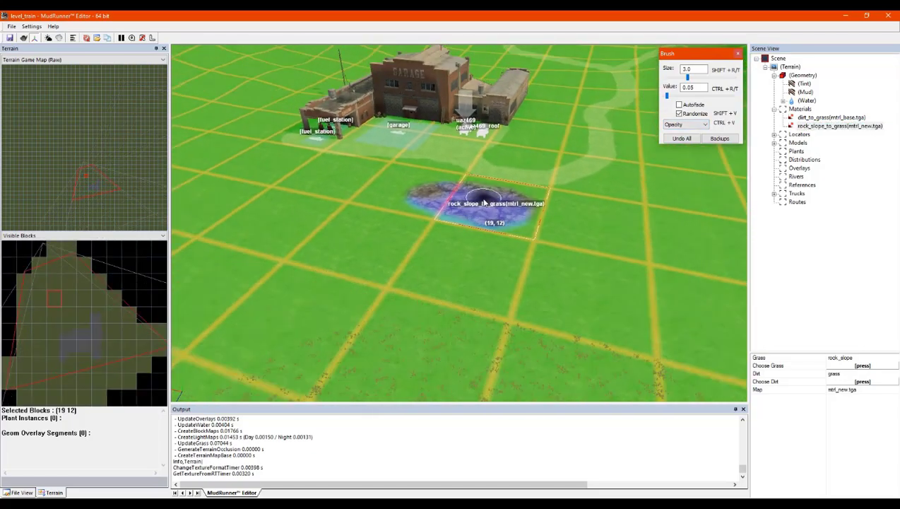
scroll(478, 204, up, 3)
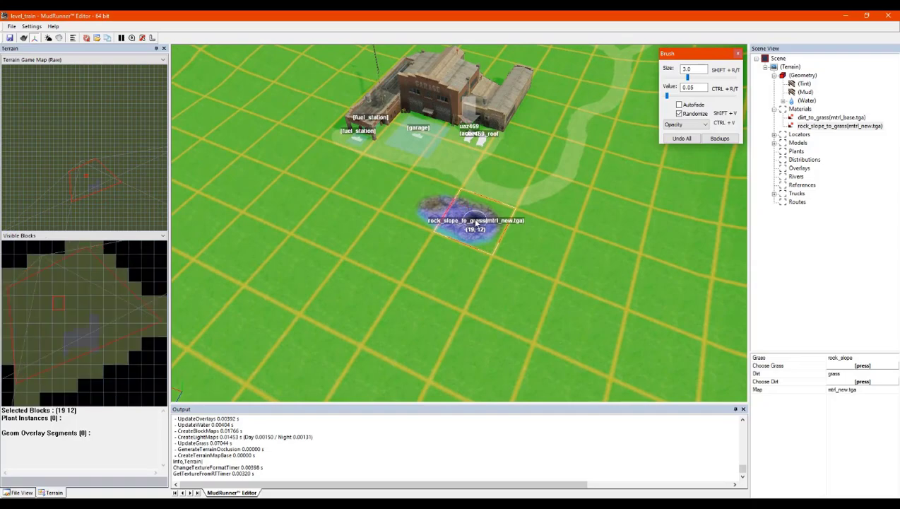
click(677, 125)
click(671, 133)
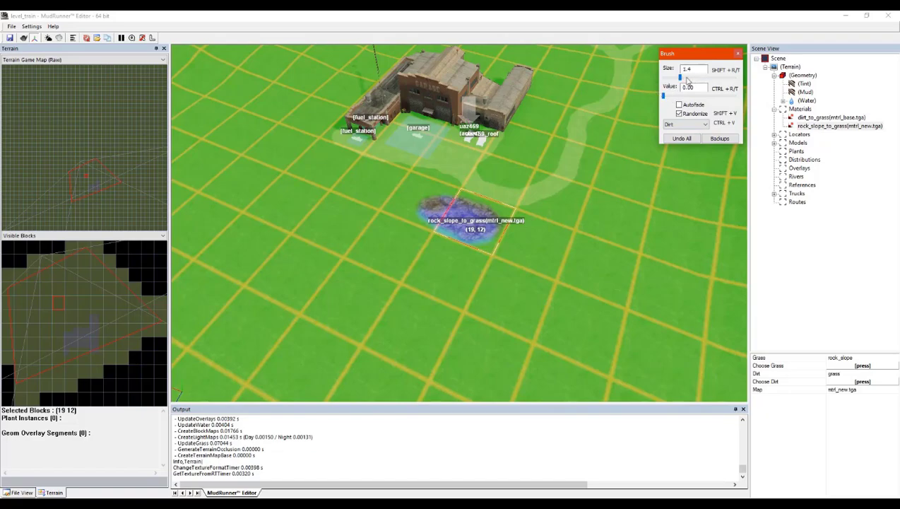
drag(710, 81, 704, 84)
mouse_move(469, 251)
mouse_down()
mouse_move(485, 246)
mouse_move(433, 228)
mouse_move(463, 239)
mouse_up()
middle_drag(462, 240, 472, 253)
mouse_move(470, 254)
mouse_down()
mouse_move(409, 241)
mouse_move(425, 234)
mouse_up()
scroll(438, 231, up, 3)
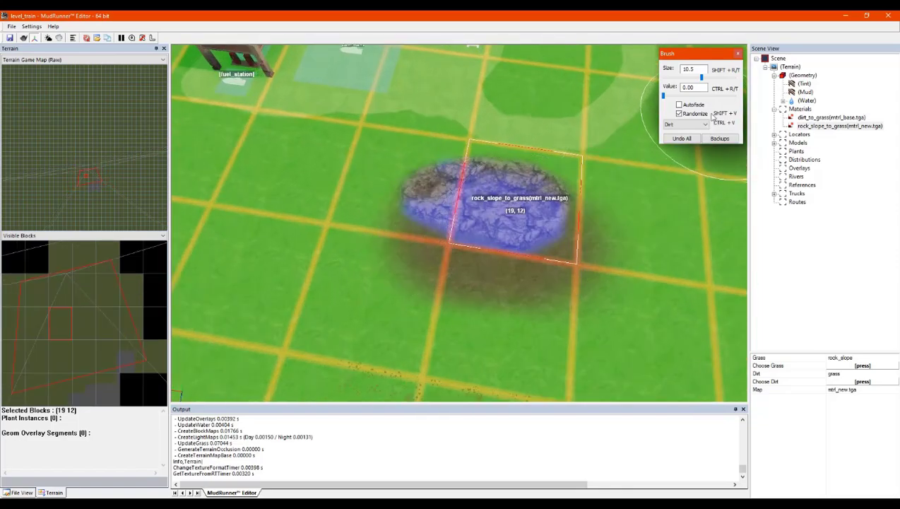
Cover the rock patch near the garage with Dirt at value 1.00, using the brush with Randomize on and off
drag(665, 95, 734, 95)
mouse_move(583, 136)
mouse_down()
mouse_move(407, 191)
mouse_move(482, 201)
mouse_move(526, 228)
mouse_up()
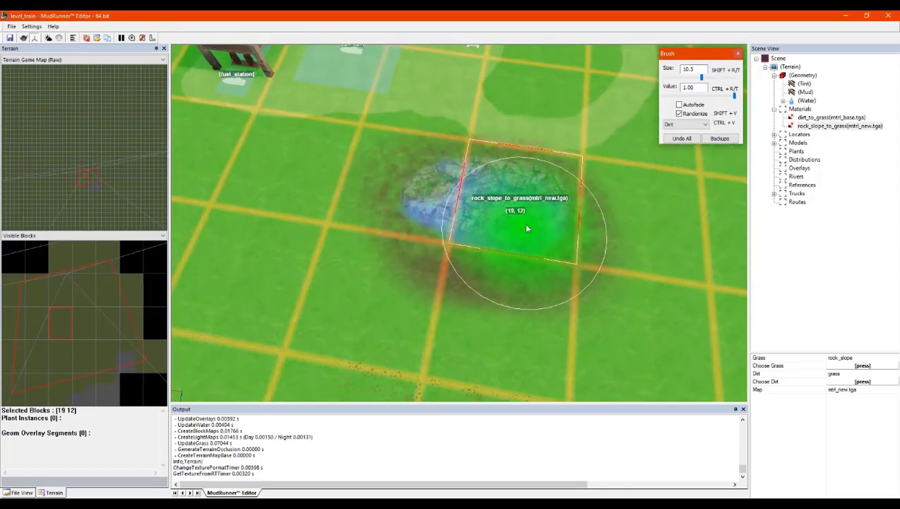
click(679, 113)
mouse_move(511, 176)
mouse_down()
mouse_move(476, 214)
mouse_move(576, 252)
mouse_move(566, 199)
mouse_move(609, 204)
mouse_up()
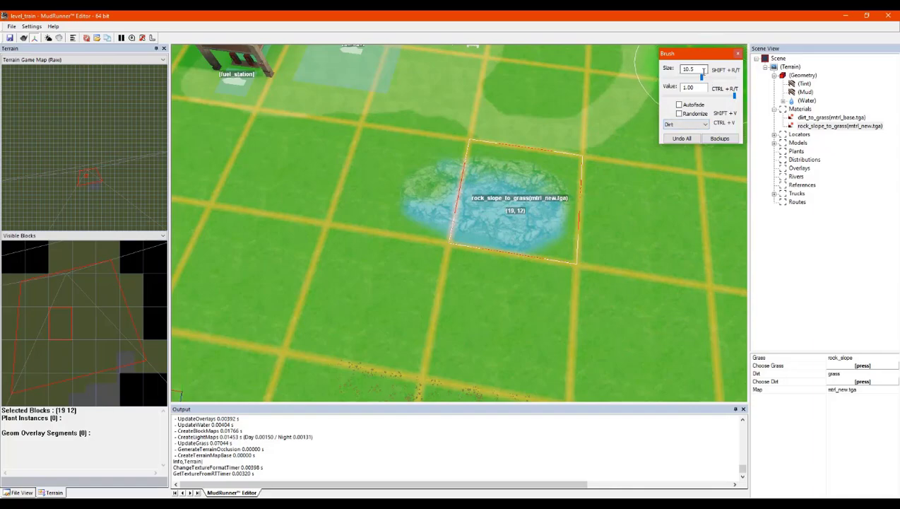
Erase rock_slope_to_grass from the patch near the garage with the Opacity brush at size 4.3 and value 0.00, and rebuild the terrain
drag(703, 74, 694, 80)
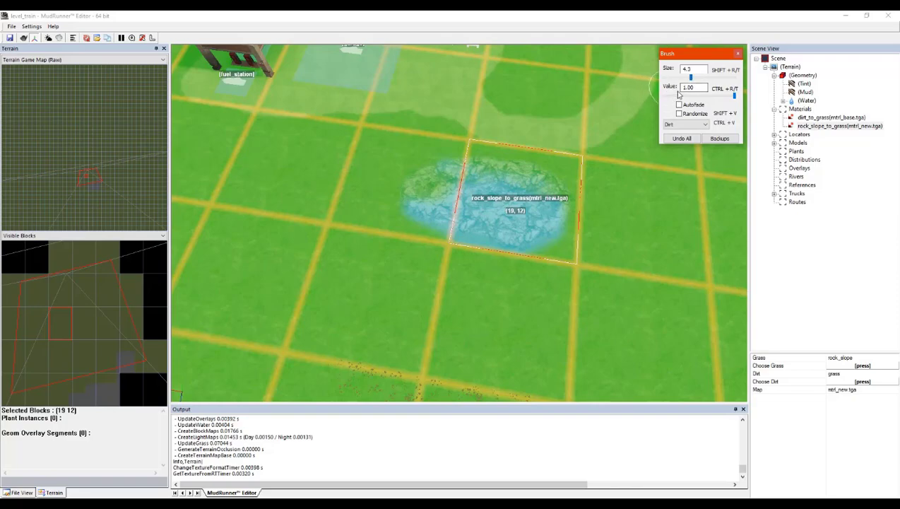
click(682, 125)
click(674, 141)
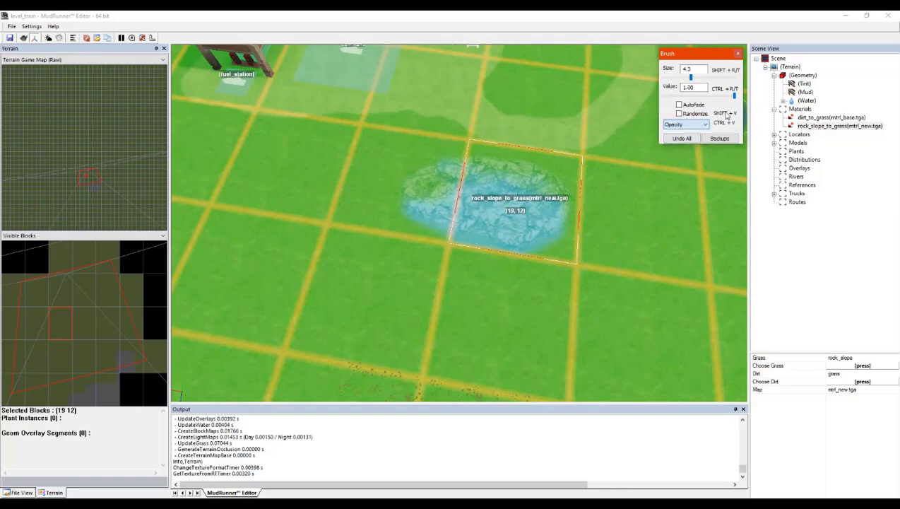
drag(736, 96, 637, 91)
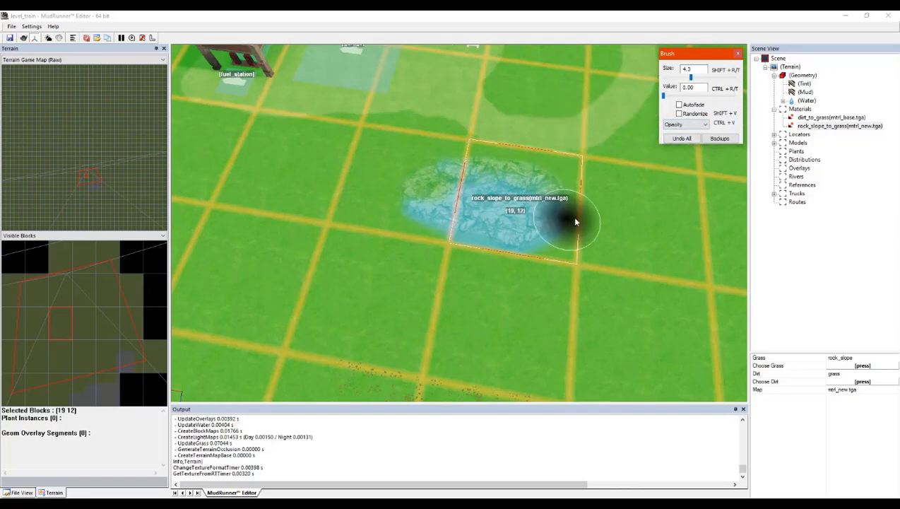
drag(428, 201, 534, 217)
key(ctrl+b)
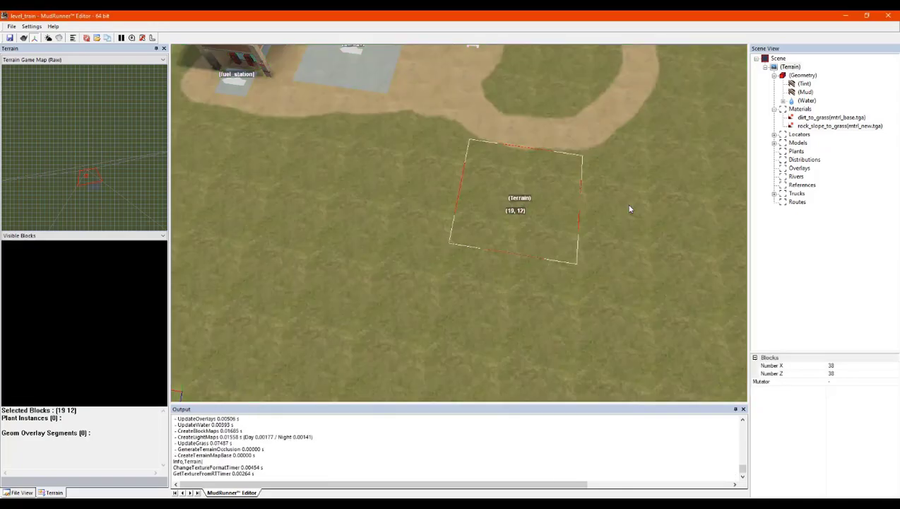
Enlarge the hillside rock patch across its rock_slope_to_grass blocks with the Dirt brush at size 4.3 and value 0.00, and rebuild the terrain
scroll(428, 202, down, 5)
scroll(427, 203, down, 5)
middle_drag(310, 195, 692, 266)
scroll(487, 223, up, 4)
scroll(607, 294, down, 7)
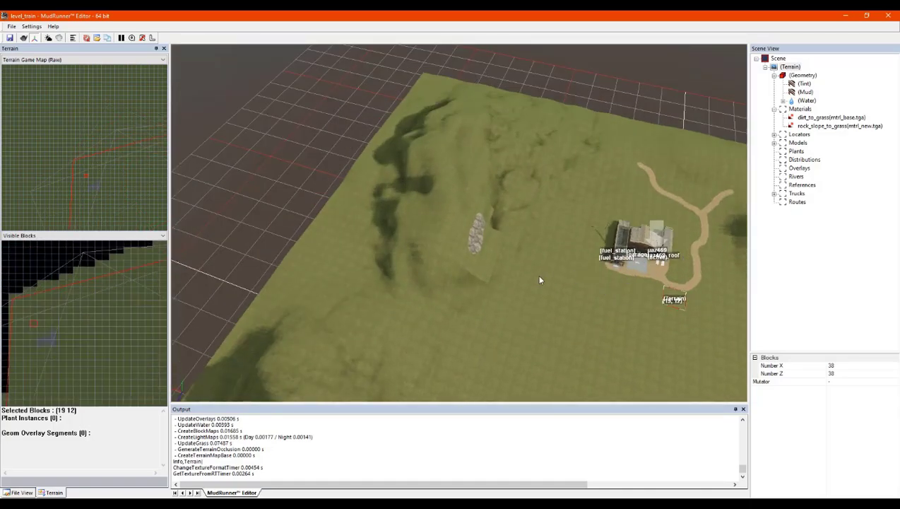
alt+middle_drag(549, 242, 418, 224)
scroll(418, 224, up, 3)
double_click(814, 126)
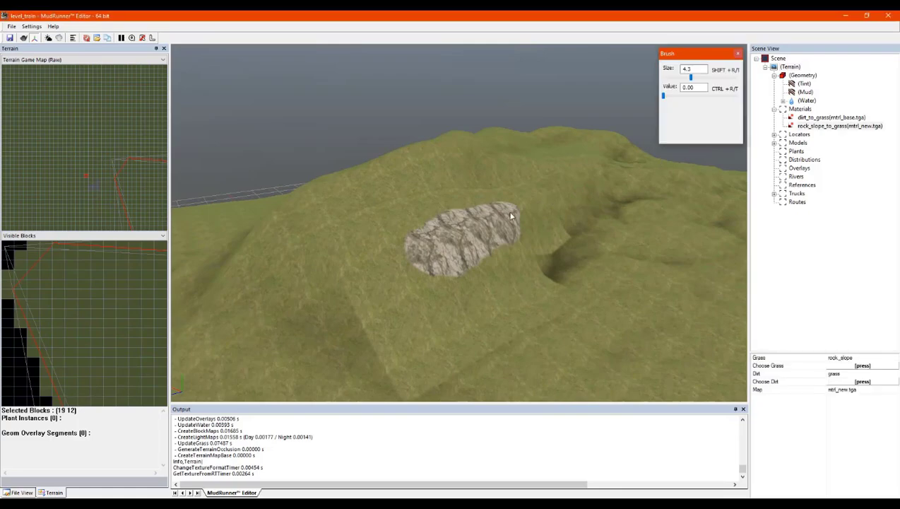
alt+middle_drag(474, 231, 462, 234)
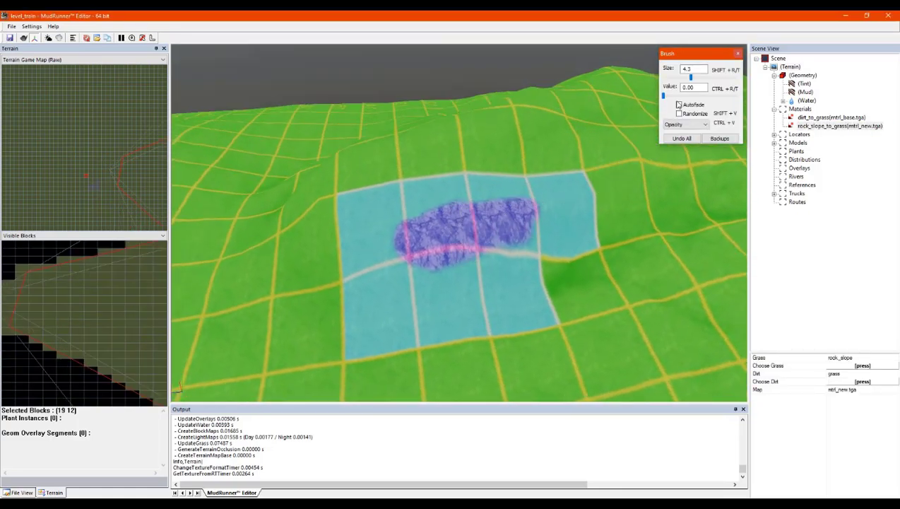
click(685, 124)
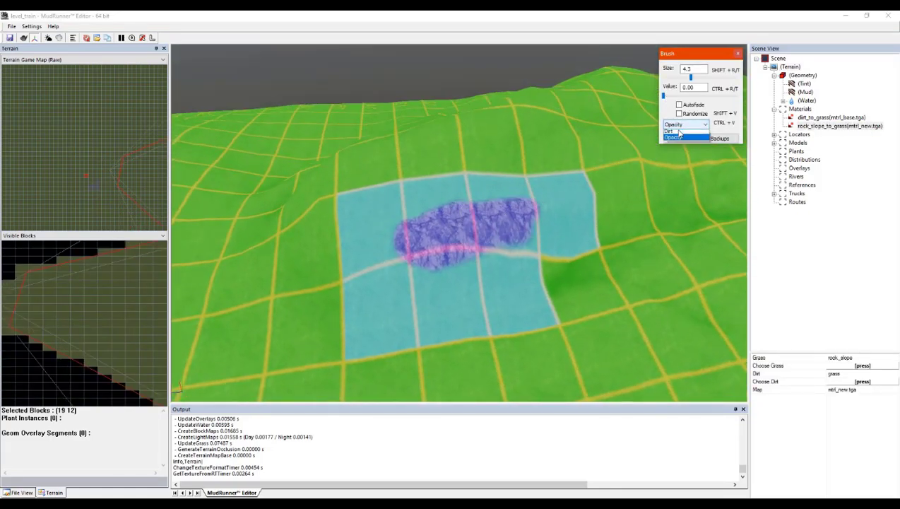
click(674, 137)
mouse_move(523, 185)
mouse_down()
mouse_move(416, 201)
mouse_move(570, 205)
mouse_move(506, 216)
mouse_move(500, 241)
mouse_move(413, 279)
mouse_move(488, 282)
mouse_move(508, 260)
mouse_move(448, 280)
mouse_move(380, 243)
mouse_move(396, 253)
mouse_up()
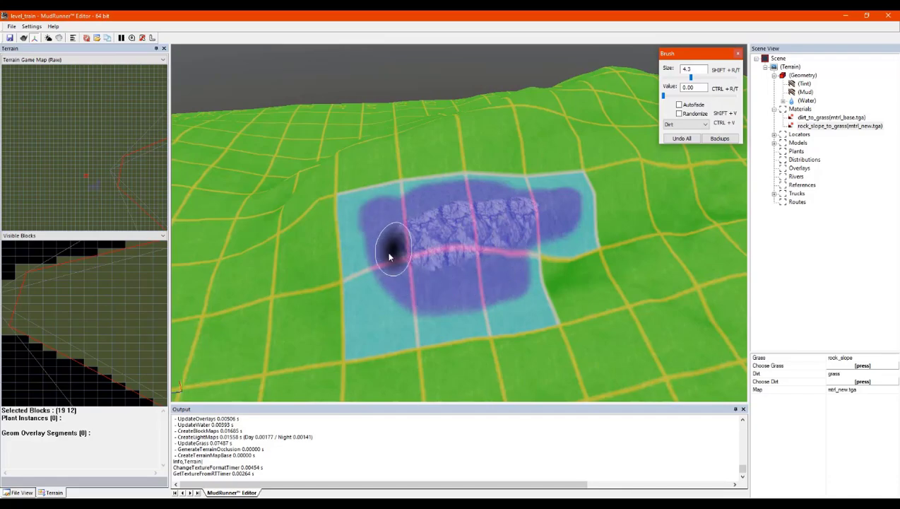
mouse_move(396, 211)
mouse_down()
mouse_move(377, 244)
mouse_move(446, 291)
mouse_up()
right_click(453, 290)
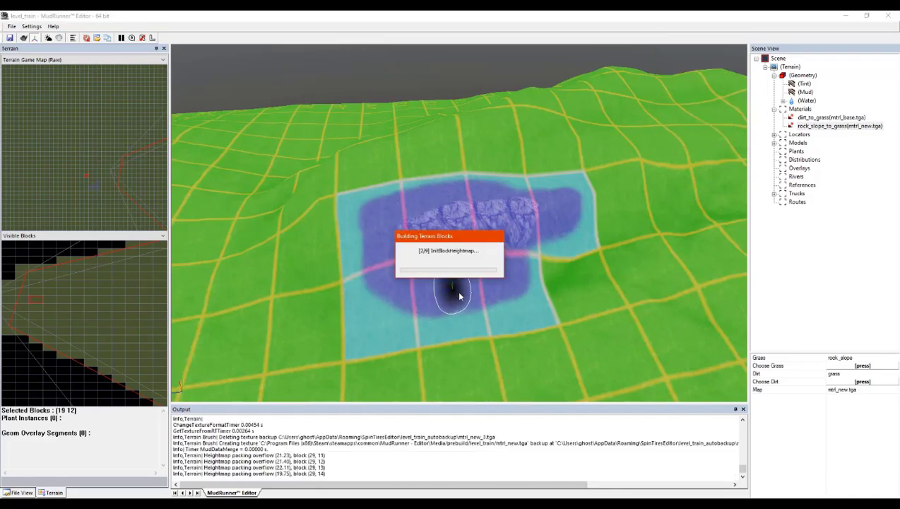
Examine the enlarged rock patch on the hillside from close up and from a distance
alt+middle_drag(491, 269, 523, 248)
scroll(555, 247, down, 5)
scroll(595, 242, up, 5)
scroll(411, 198, up, 5)
mouse_move(430, 167)
alt+middle_down()
mouse_move(450, 181)
mouse_move(443, 179)
alt+middle_up()
Collapse the Materials group and survey the garage yard, the dirt tracks and the surrounding hills
click(782, 110)
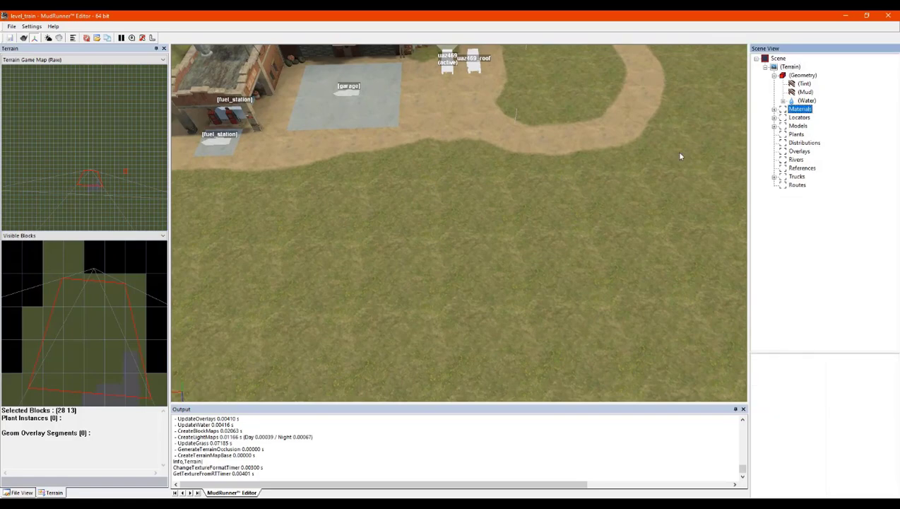
alt+middle_drag(458, 170, 472, 145)
scroll(593, 94, up, 4)
scroll(556, 115, down, 5)
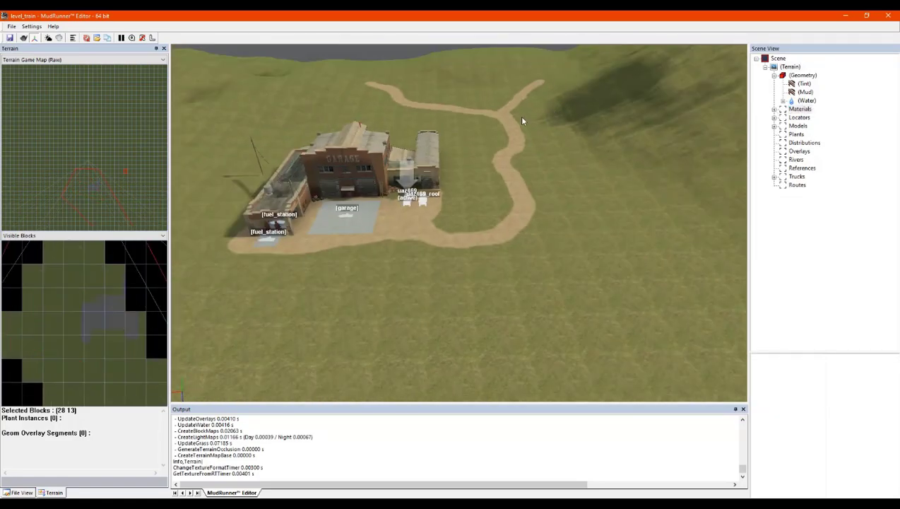
scroll(479, 131, up, 3)
scroll(416, 273, down, 5)
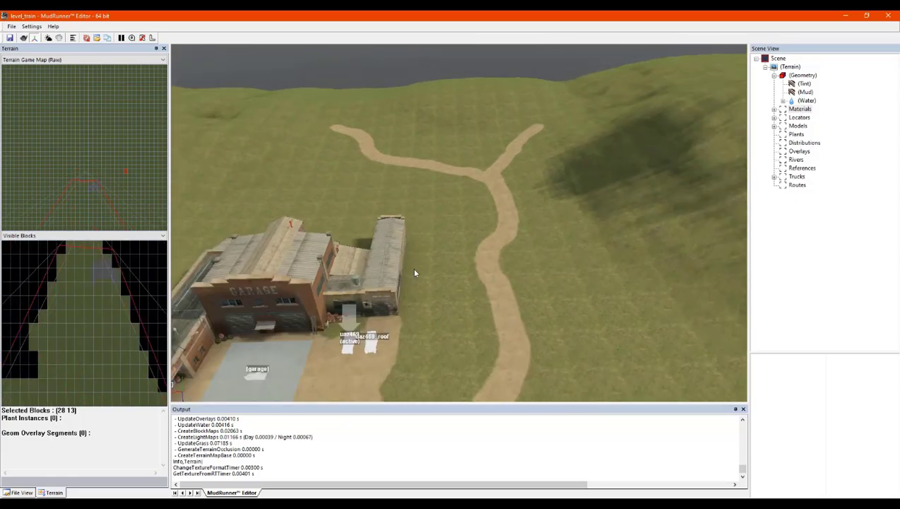
scroll(396, 299, up, 4)
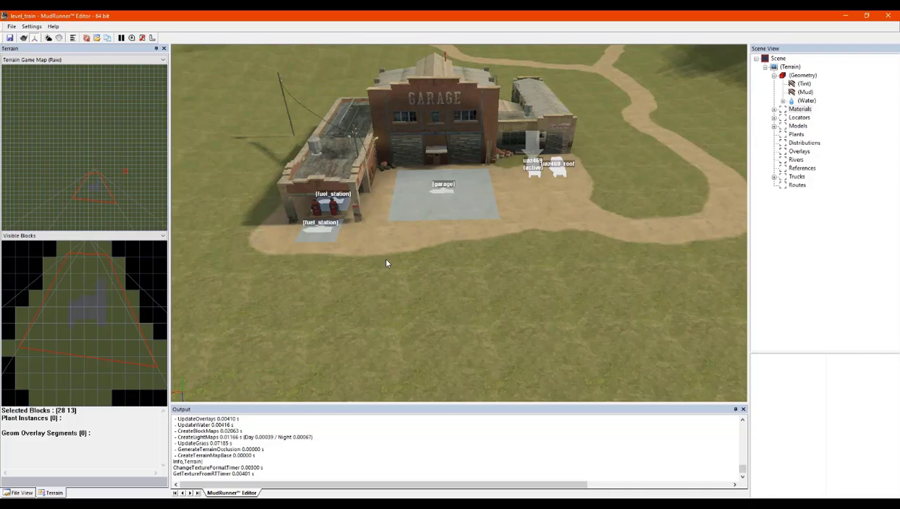
click(135, 503)
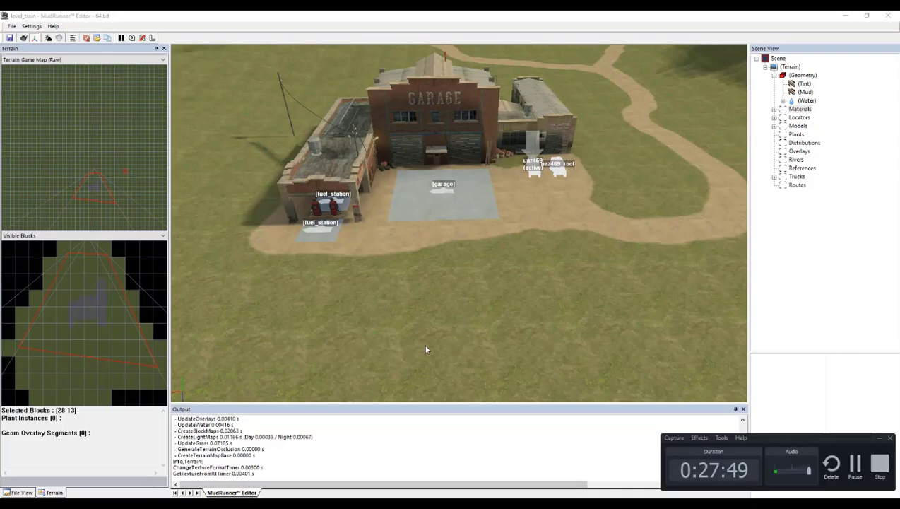
click(592, 296)
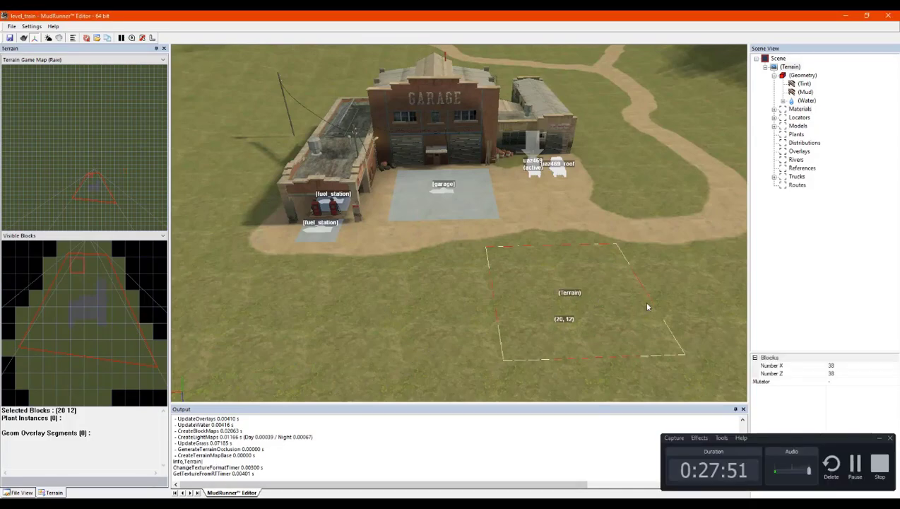
click(488, 288)
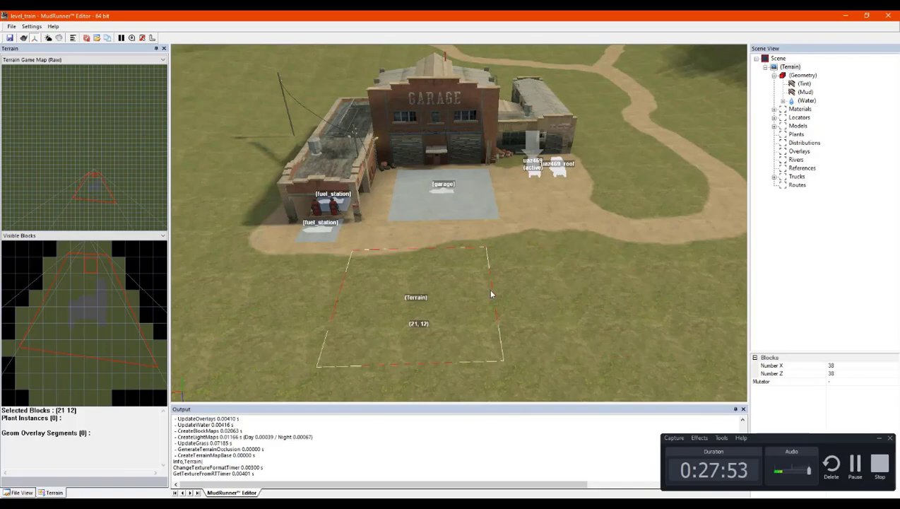
click(880, 439)
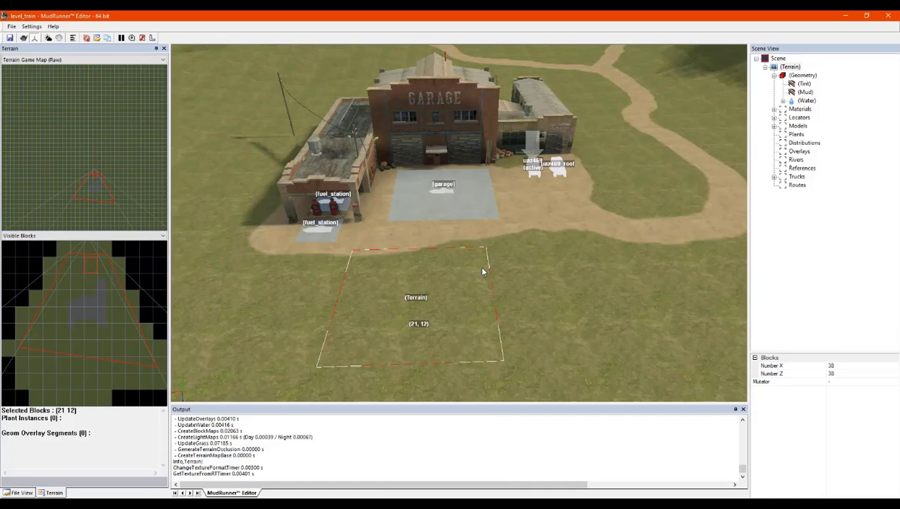
click(800, 109)
click(802, 118)
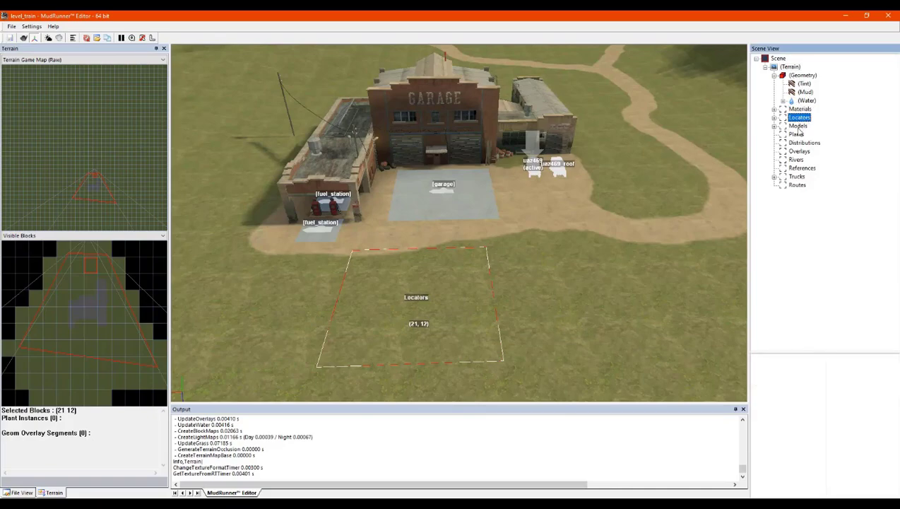
Go through the Models, Plants and Overlays groups of the scene and fly to the Overlays location
click(797, 126)
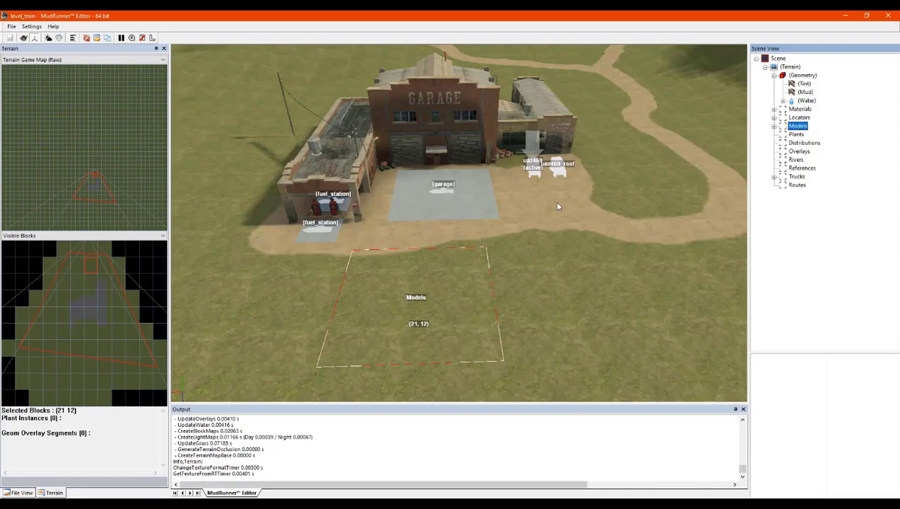
click(799, 135)
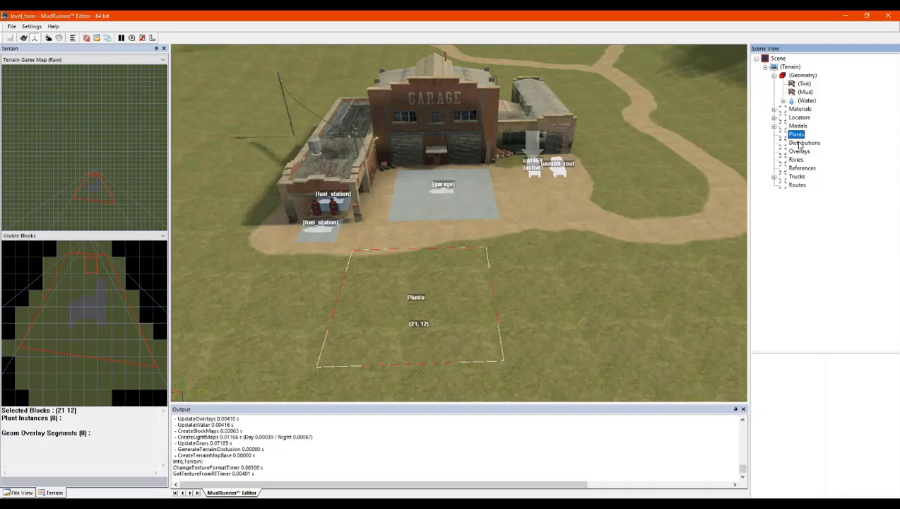
click(799, 151)
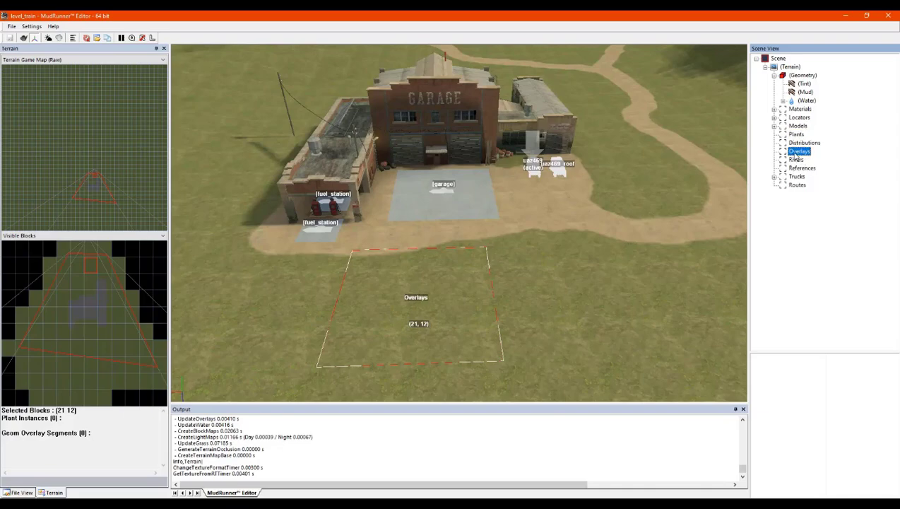
double_click(796, 154)
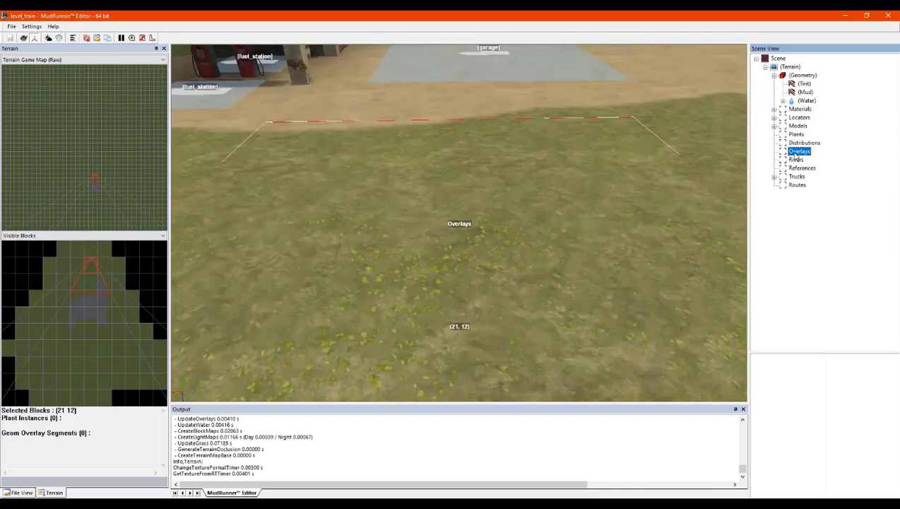
scroll(565, 210, down, 8)
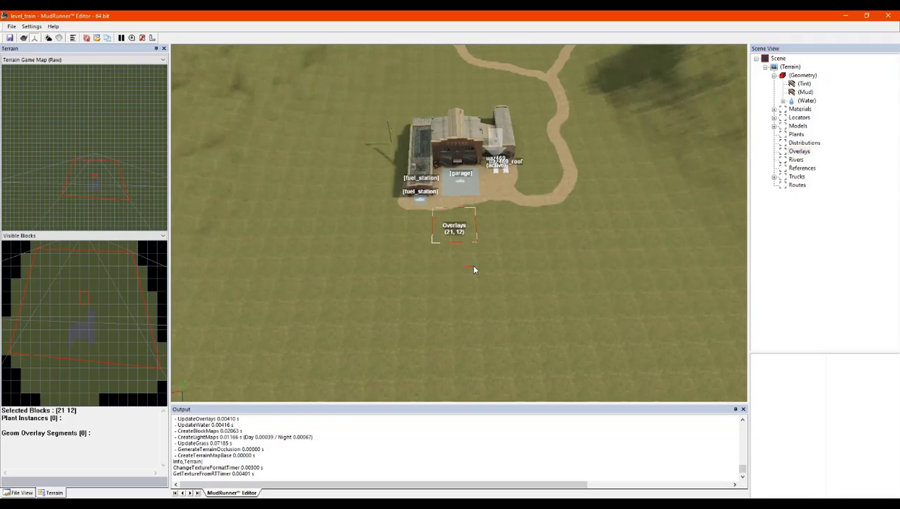
Start adding an overlay and look through the available assets, including dirt_path, dirt_road, pole_wires, pole_wires2 and highway_border
right_click(497, 224)
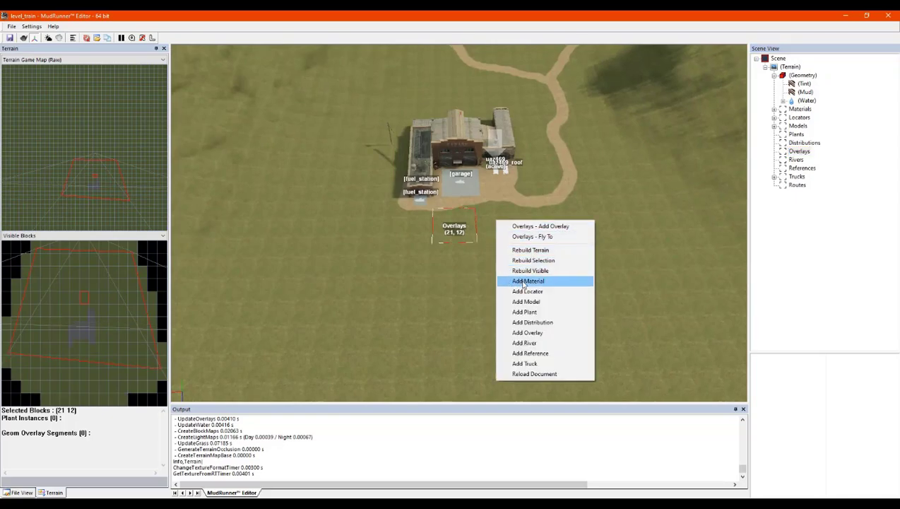
click(532, 332)
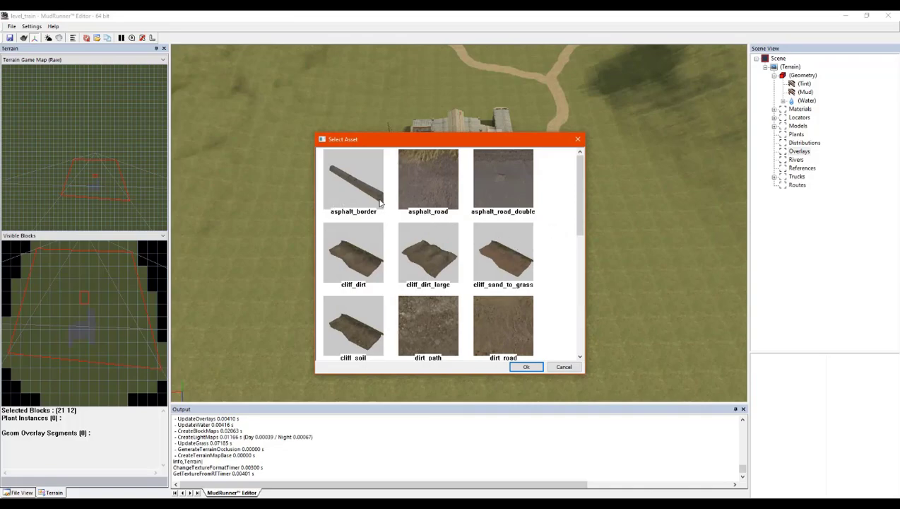
drag(578, 185, 589, 250)
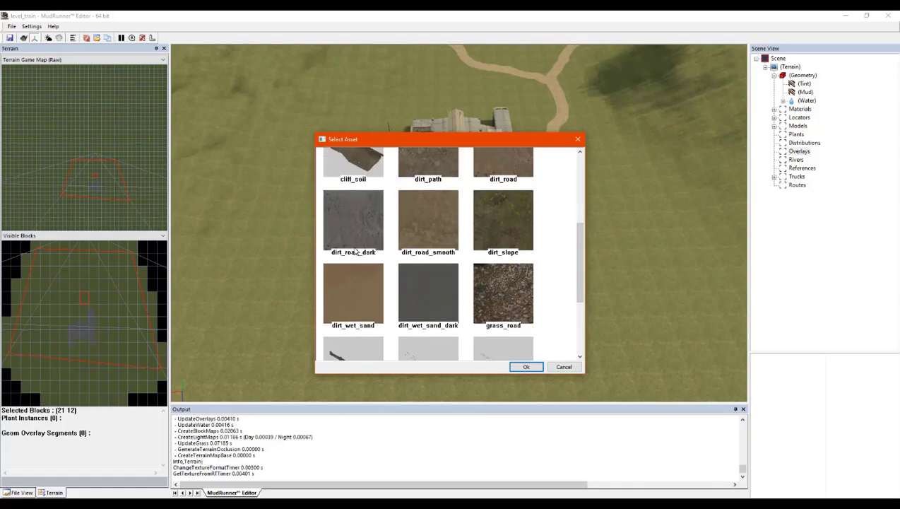
drag(579, 239, 578, 184)
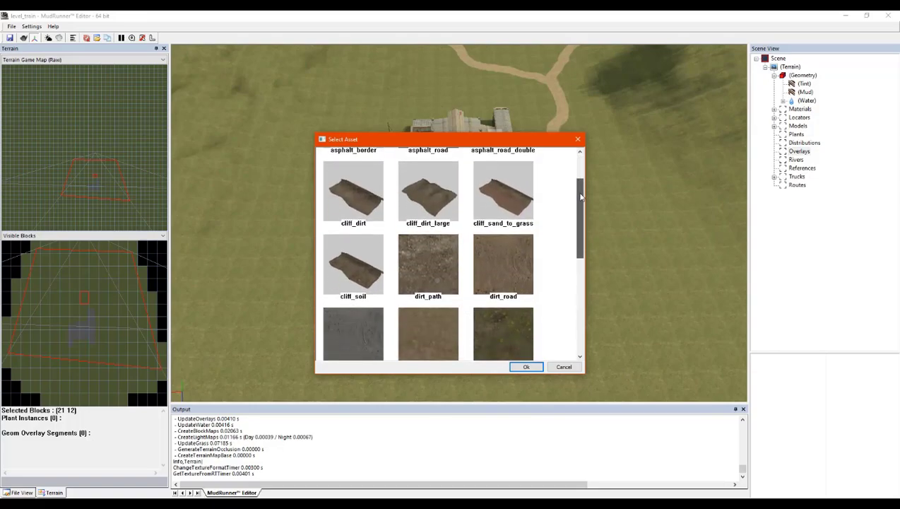
click(422, 276)
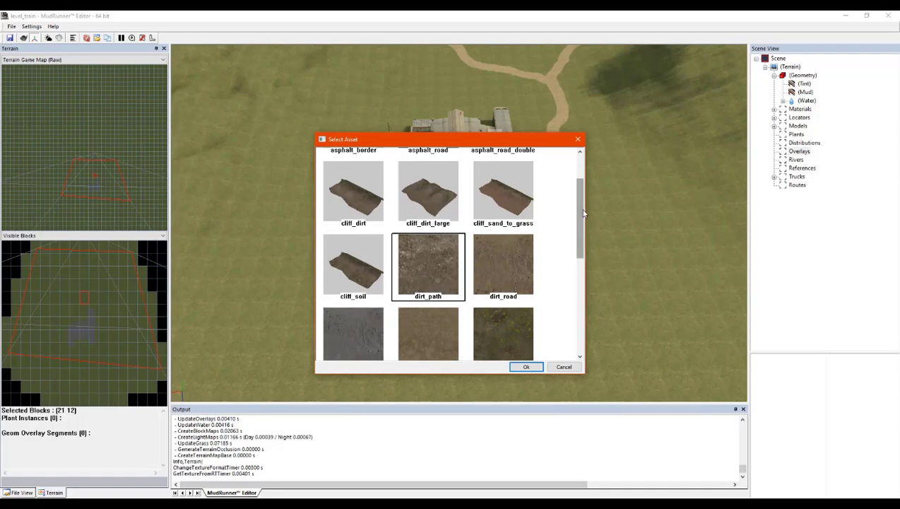
scroll(580, 226, down, 3)
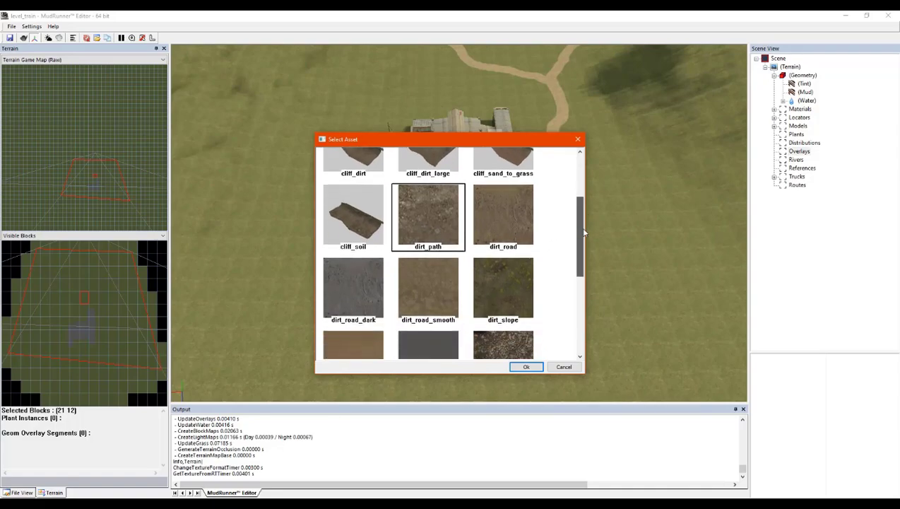
click(507, 237)
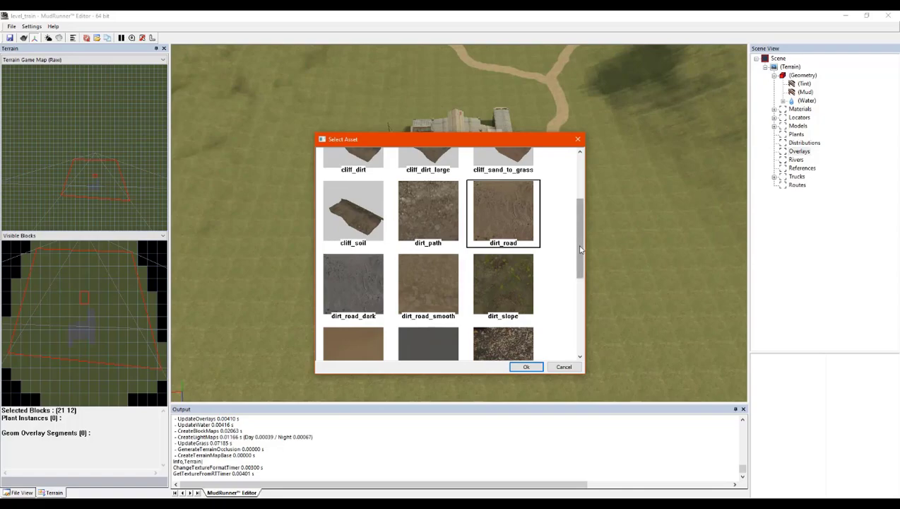
scroll(576, 240, down, 3)
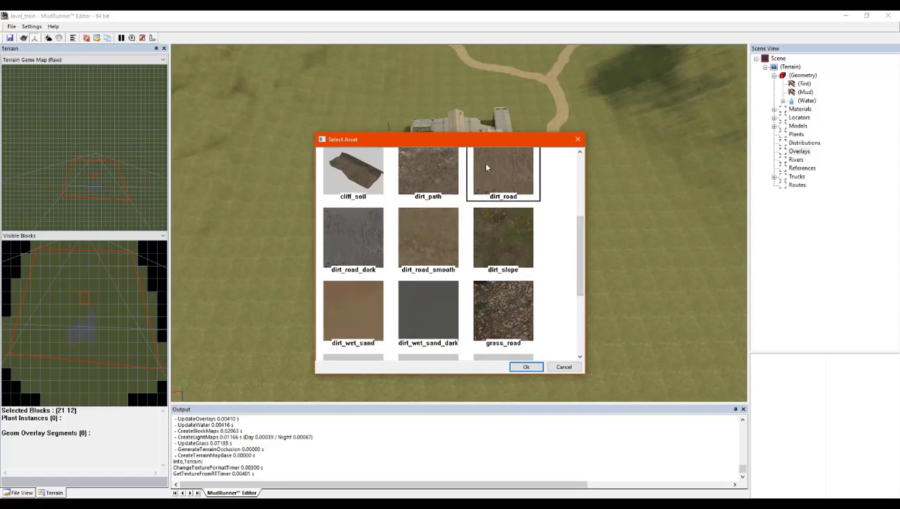
drag(581, 238, 581, 299)
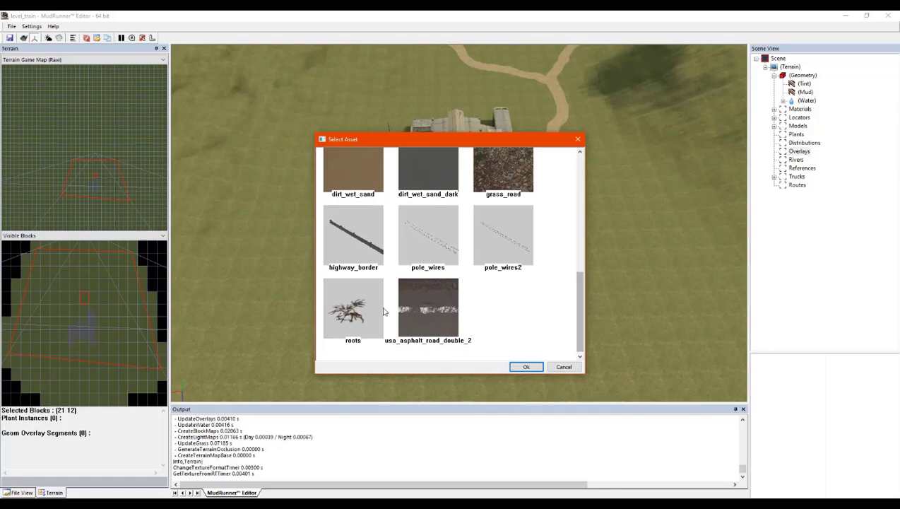
click(433, 243)
click(482, 241)
click(411, 251)
click(359, 250)
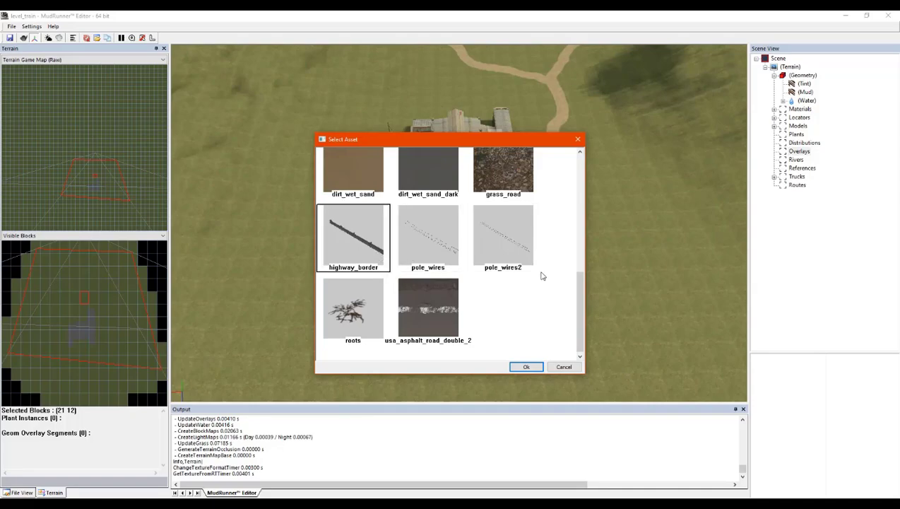
Add a grass_road overlay on the grass in front of the garage
drag(578, 297, 579, 265)
click(486, 258)
click(526, 368)
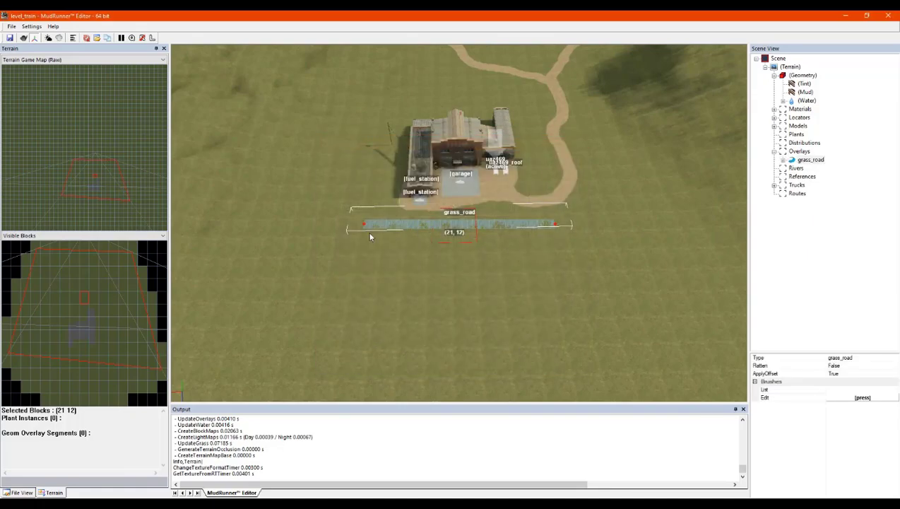
middle_drag(445, 246, 424, 256)
scroll(381, 180, up, 5)
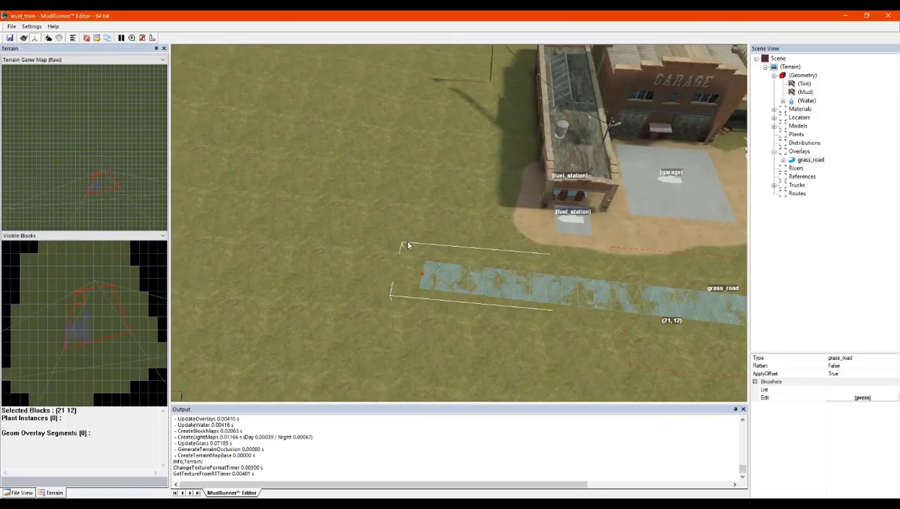
middle_drag(504, 289, 486, 280)
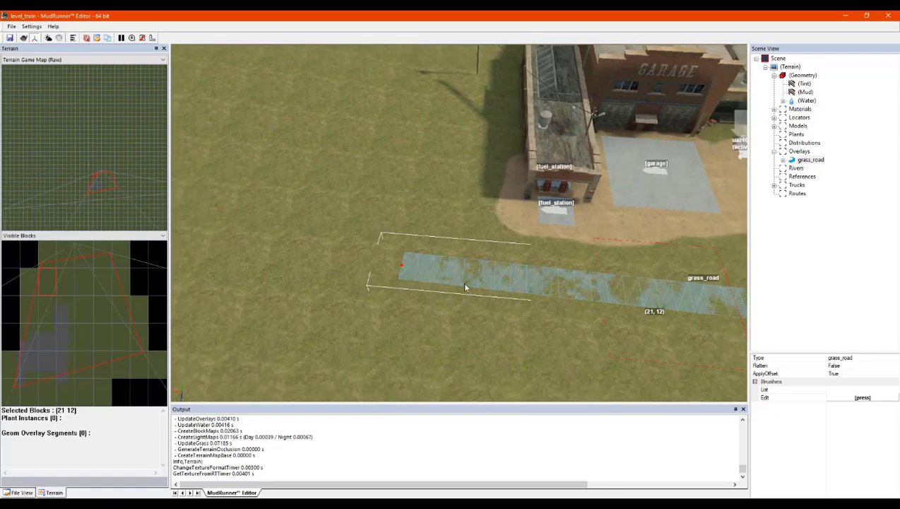
scroll(638, 283, down, 4)
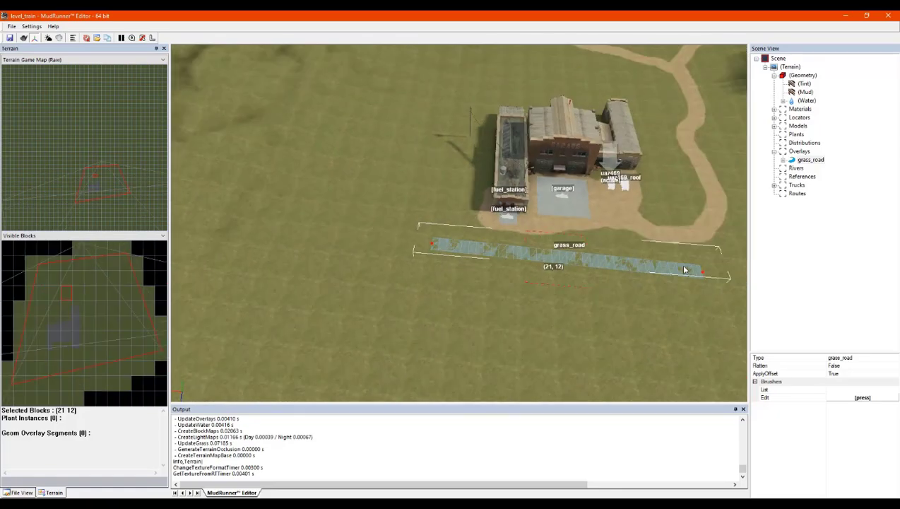
Move grass_road's point 1 out onto the open grass at about (101, -100) and point 0 beside the fuel station at about (57.4, -115.6)
click(431, 245)
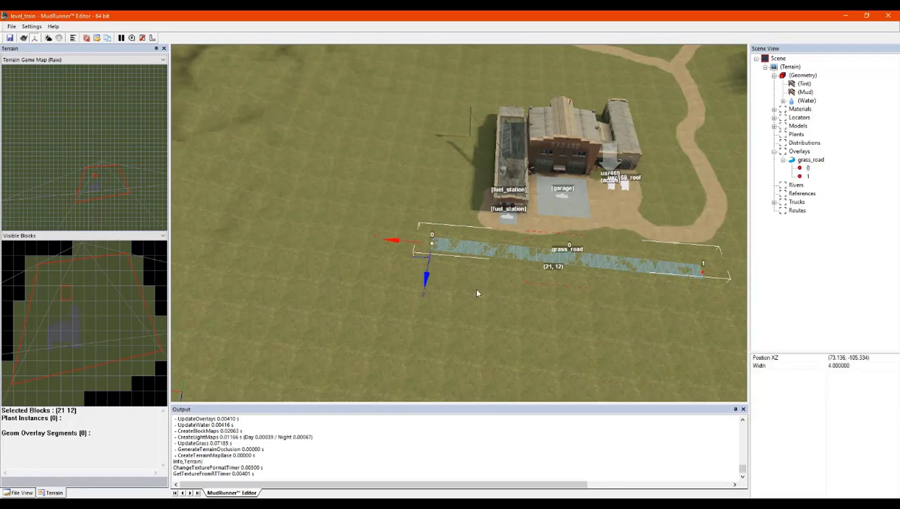
middle_drag(477, 289, 479, 282)
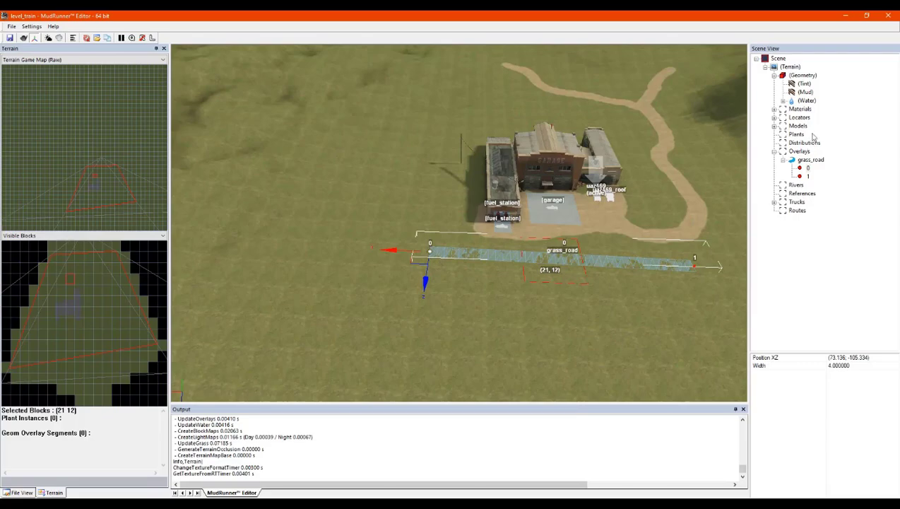
click(696, 271)
drag(688, 274, 324, 262)
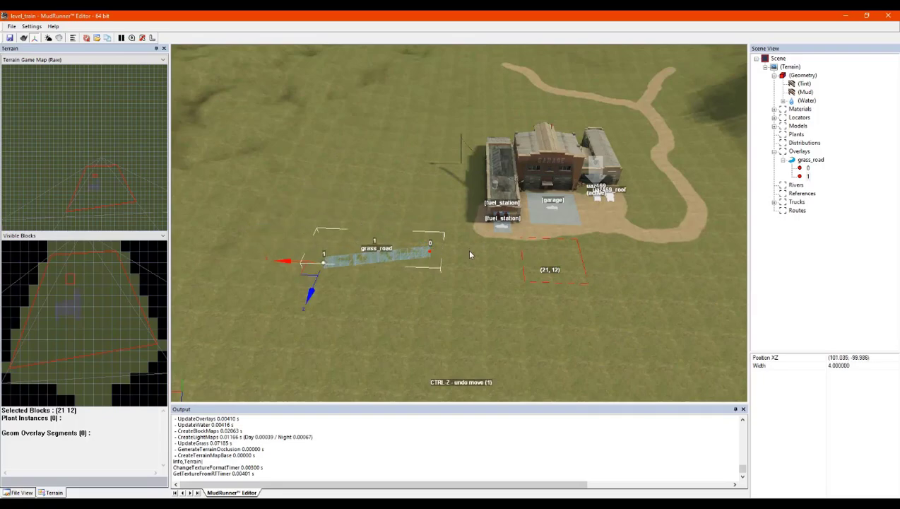
click(429, 256)
drag(430, 255, 531, 225)
scroll(475, 224, up, 6)
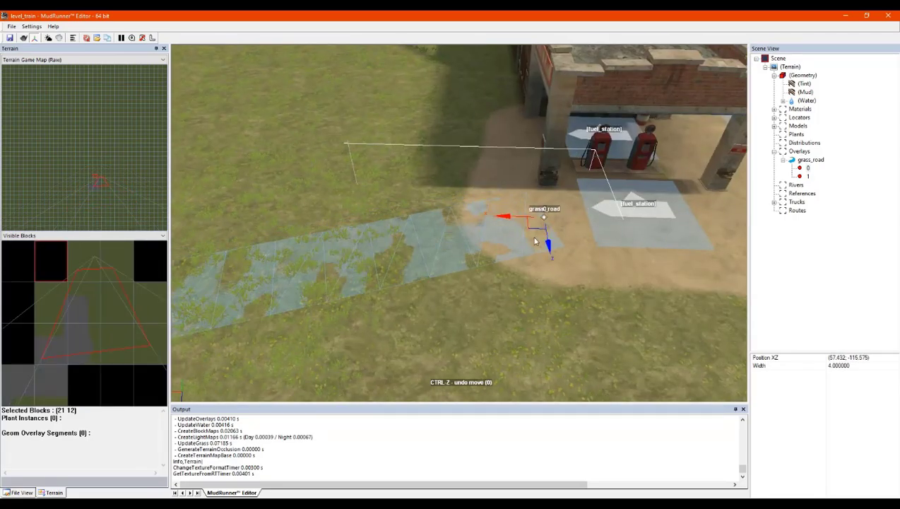
click(535, 342)
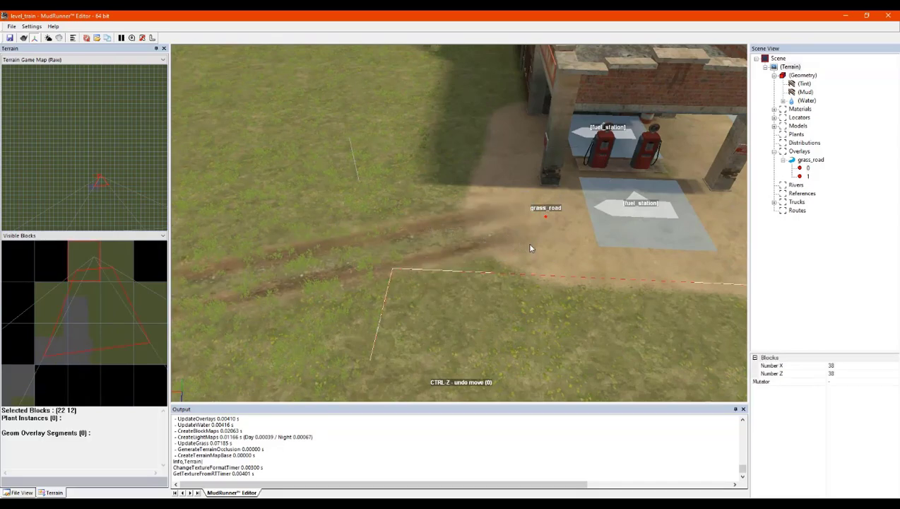
Extend grass_road beyond point 1 with a new point 2, placed farther across the field towards the hills
mouse_move(553, 241)
alt+middle_down()
mouse_move(574, 216)
mouse_move(555, 235)
alt+middle_up()
scroll(551, 235, down, 3)
scroll(430, 251, down, 5)
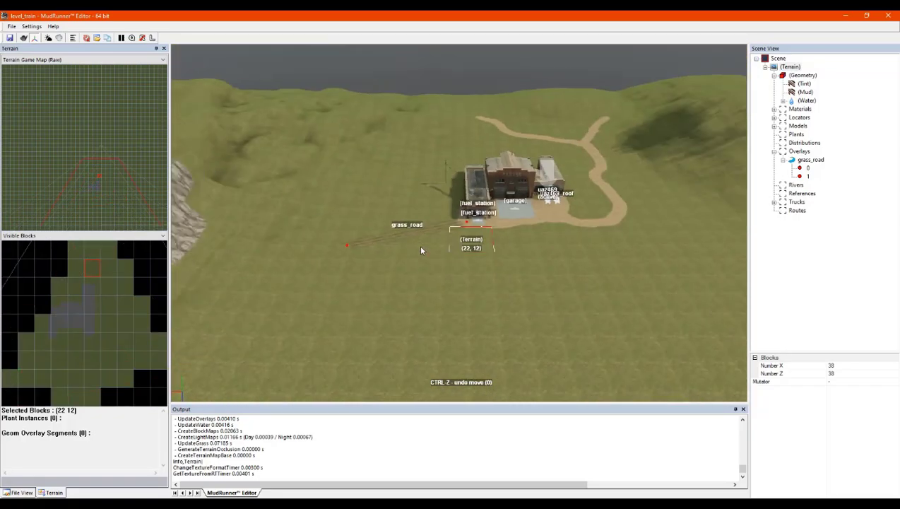
scroll(463, 227, up, 3)
scroll(353, 244, down, 3)
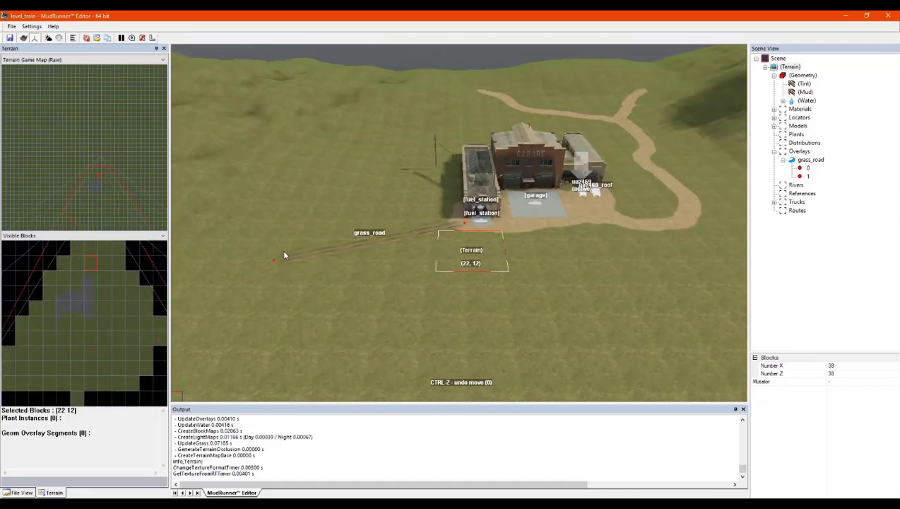
scroll(281, 258, up, 4)
middle_drag(288, 263, 607, 185)
scroll(495, 210, down, 3)
click(478, 205)
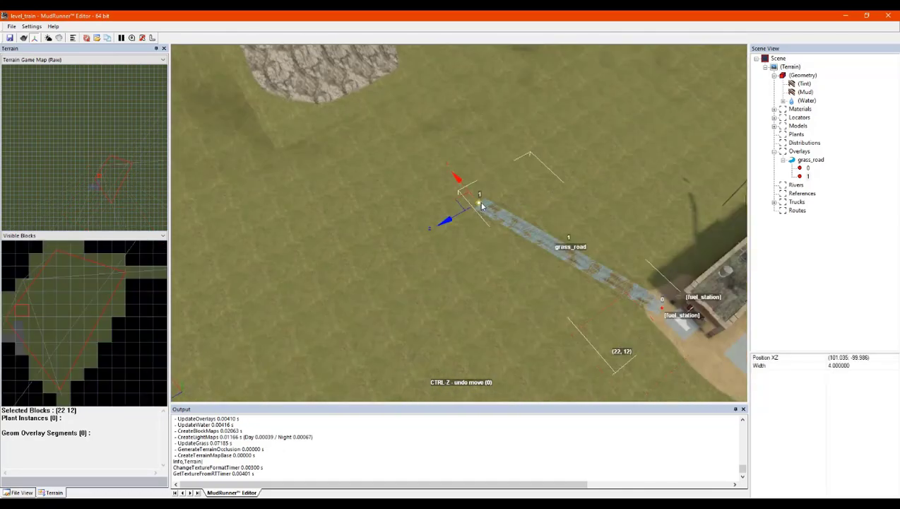
right_click(480, 203)
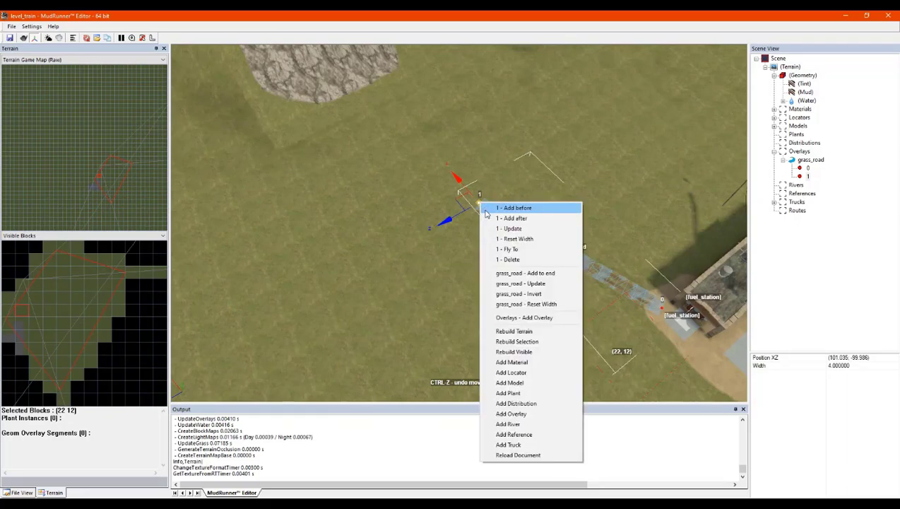
click(525, 218)
drag(402, 170, 397, 226)
drag(420, 197, 492, 60)
Add point 3 after grass_road's end and place it near the hillside rock patch at about (148.2, -127.0)
right_click(485, 143)
click(516, 160)
click(516, 160)
scroll(507, 84, down, 3)
scroll(504, 84, up, 5)
scroll(479, 128, up, 3)
middle_drag(480, 146, 478, 123)
drag(467, 255, 322, 229)
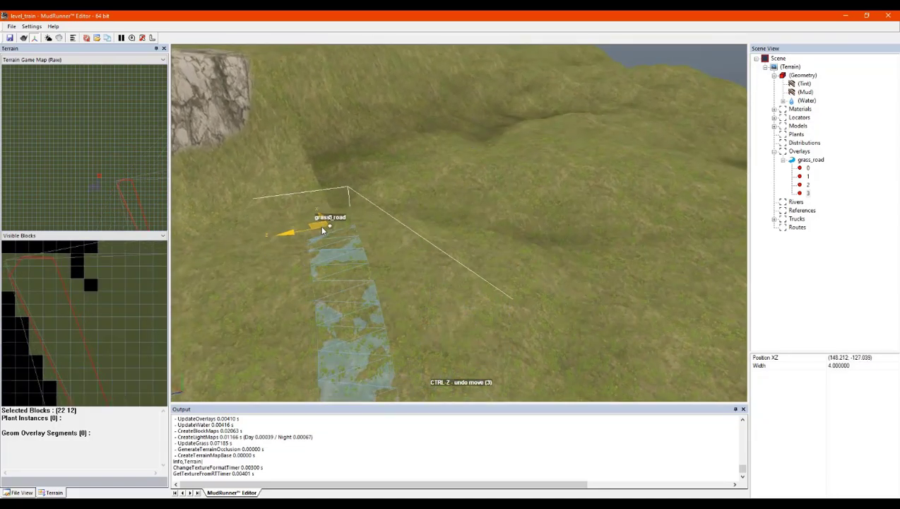
Curve grass_road uphill past the rock patch with point 4 at about (152.8, -146.0) and point 5 at about (162.9, -152.9)
right_click(321, 230)
click(371, 243)
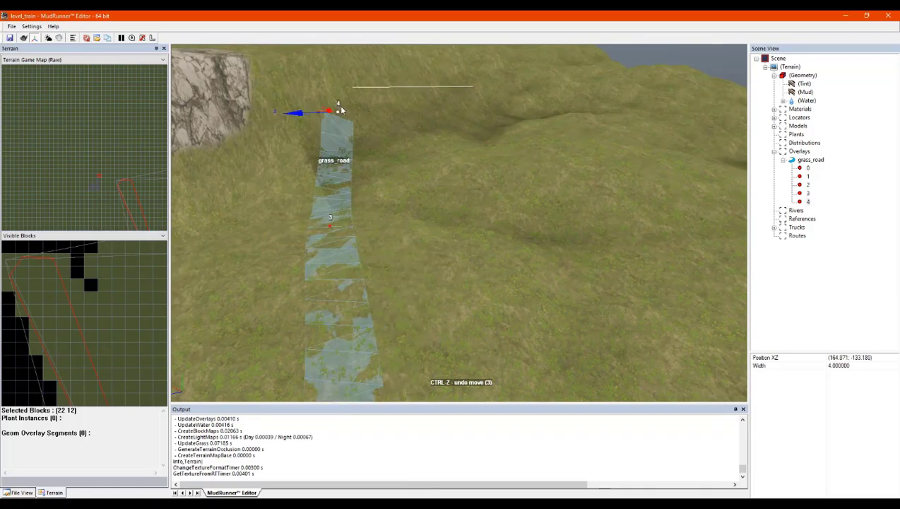
middle_drag(414, 119, 427, 145)
drag(342, 148, 483, 156)
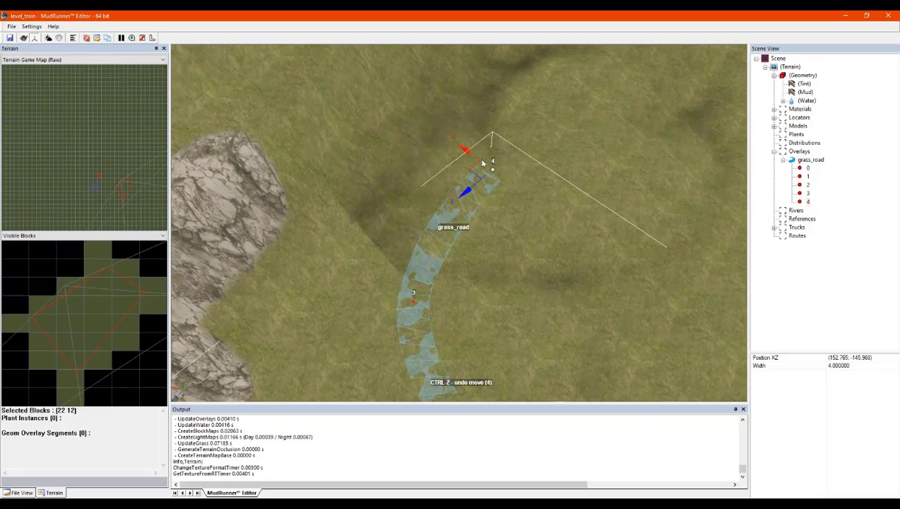
right_click(485, 168)
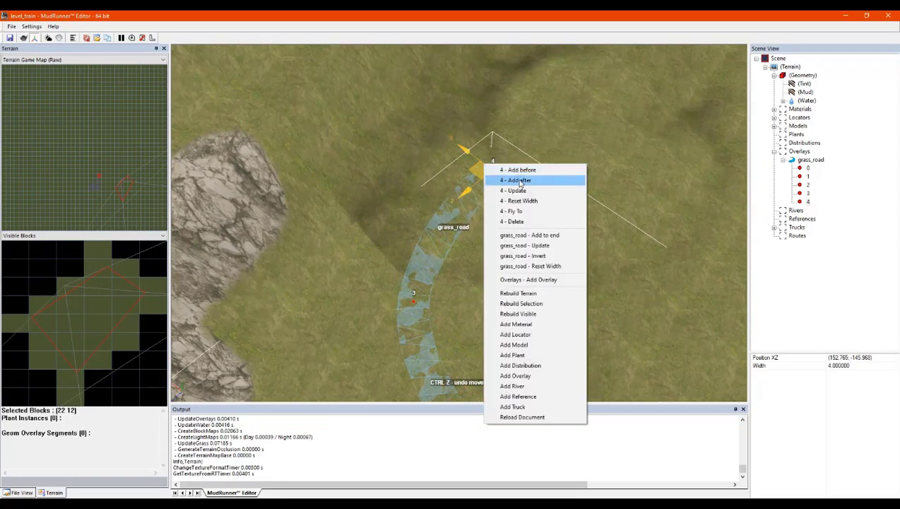
click(523, 183)
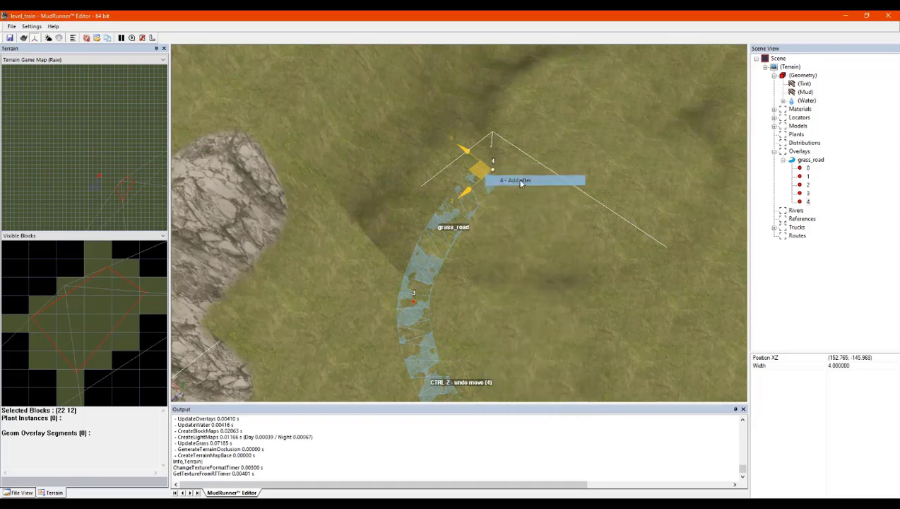
drag(512, 120, 460, 103)
Continue grass_road over the hill with point 6 at about (162.7, -164.8) and point 7 bending around the slope
right_click(460, 102)
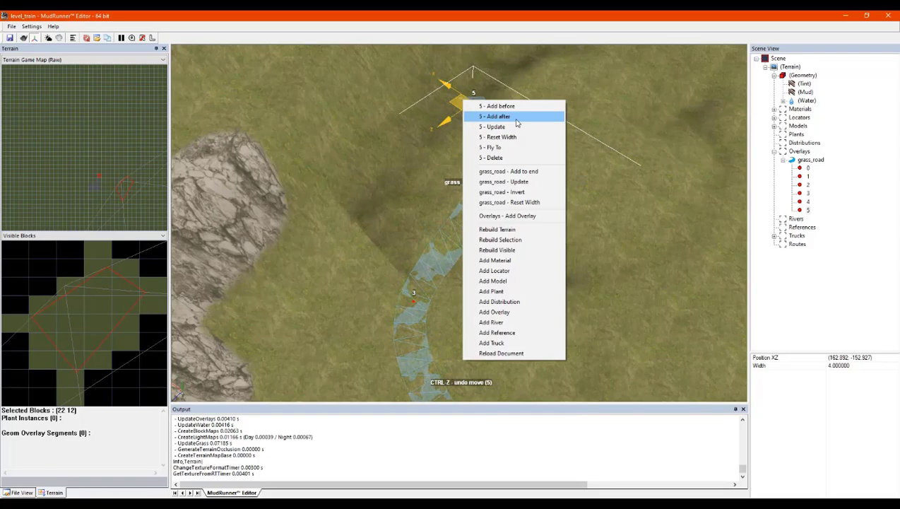
click(505, 116)
drag(456, 67, 516, 59)
middle_drag(575, 58, 508, 120)
scroll(483, 183, up, 4)
alt+middle_drag(484, 183, 533, 155)
right_click(454, 211)
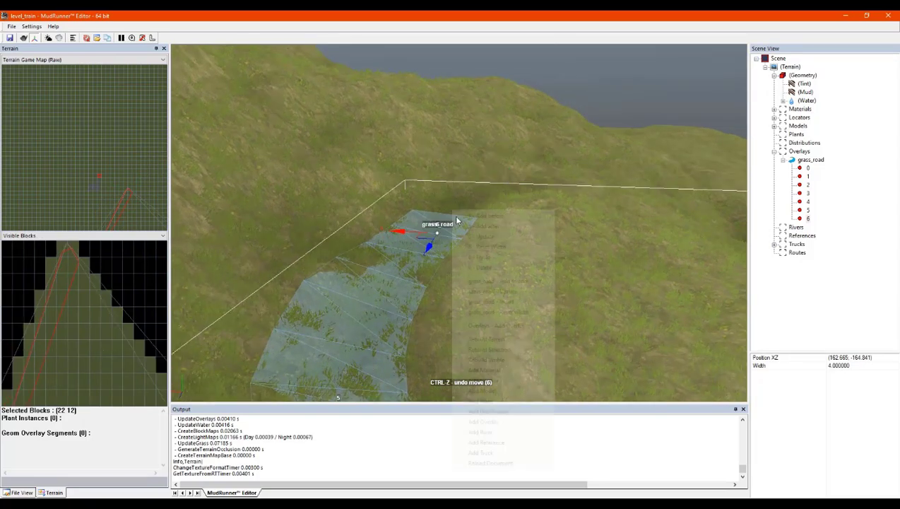
click(481, 228)
drag(448, 183, 565, 150)
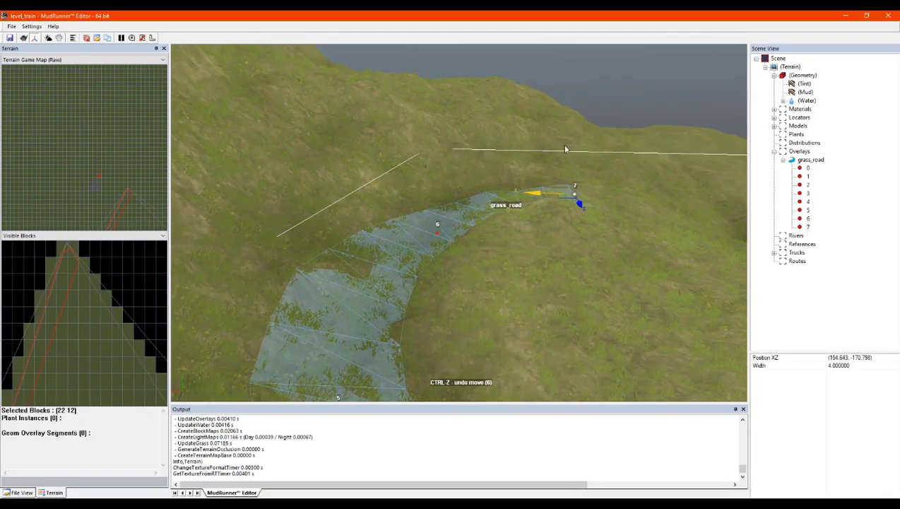
middle_drag(565, 146, 533, 155)
drag(430, 202, 467, 187)
Deselect the grass_road overlay and rebuild the terrain
click(493, 264)
middle_drag(344, 257, 472, 246)
scroll(286, 254, down, 5)
scroll(597, 227, up, 4)
right_click(481, 249)
click(512, 255)
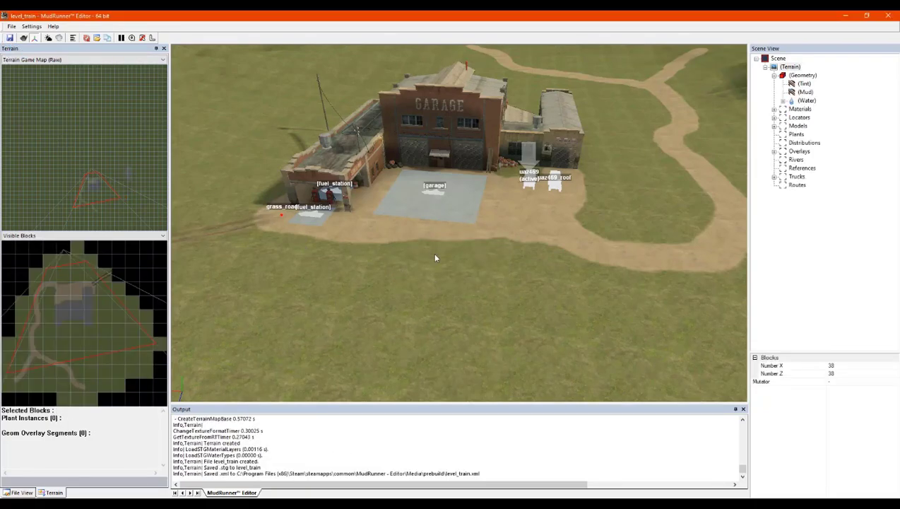
mouse_move(436, 258)
alt+middle_down()
mouse_move(442, 252)
mouse_move(423, 252)
alt+middle_up()
scroll(442, 252, down, 2)
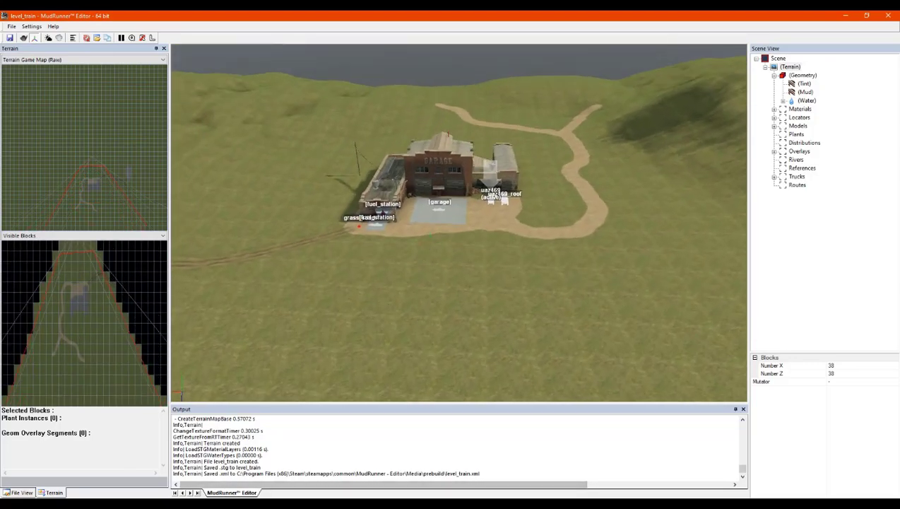
click(170, 504)
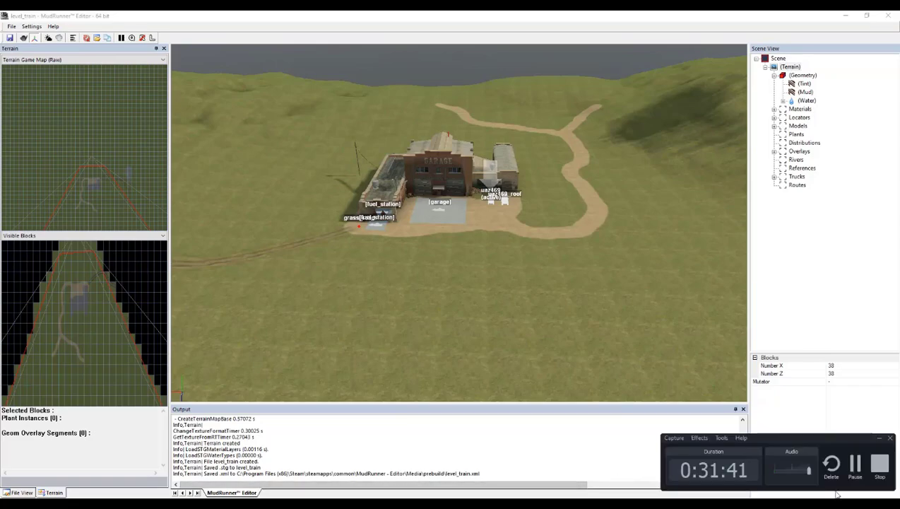